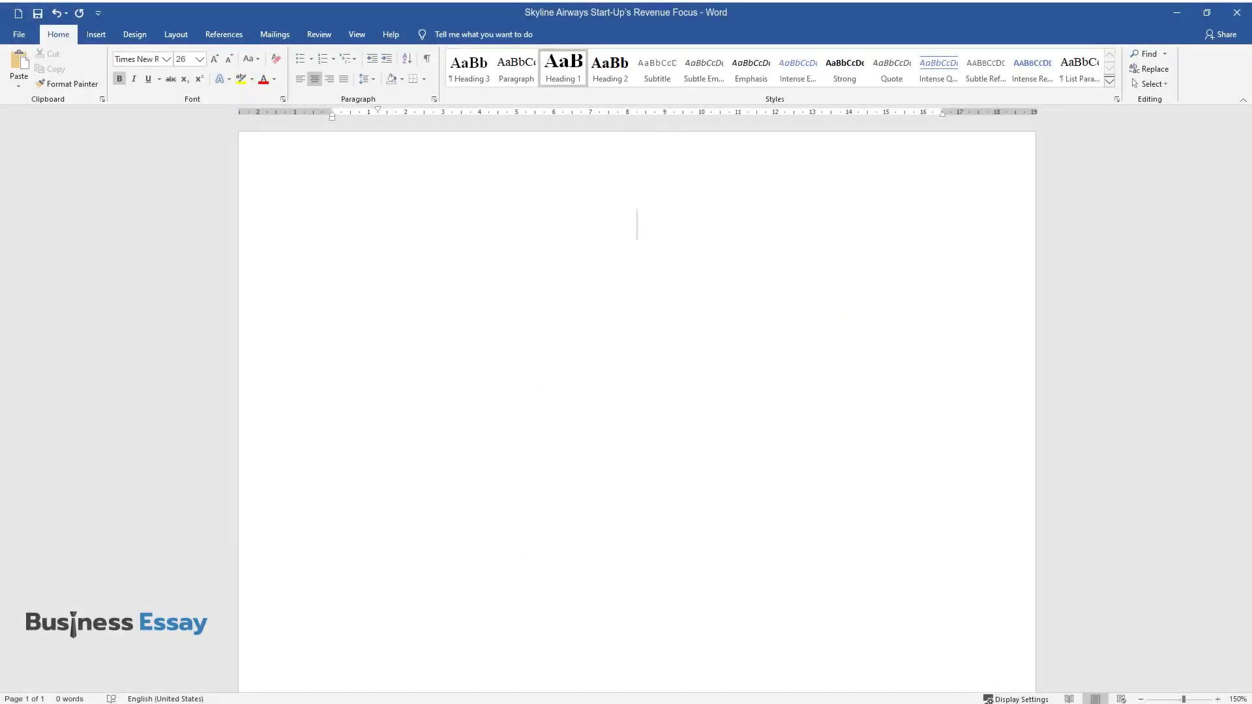
- Type the title 'Skyline Airways Start-Up's Revenue Focus' on the first line
{"action": "type", "text": "Skyline Airw"}
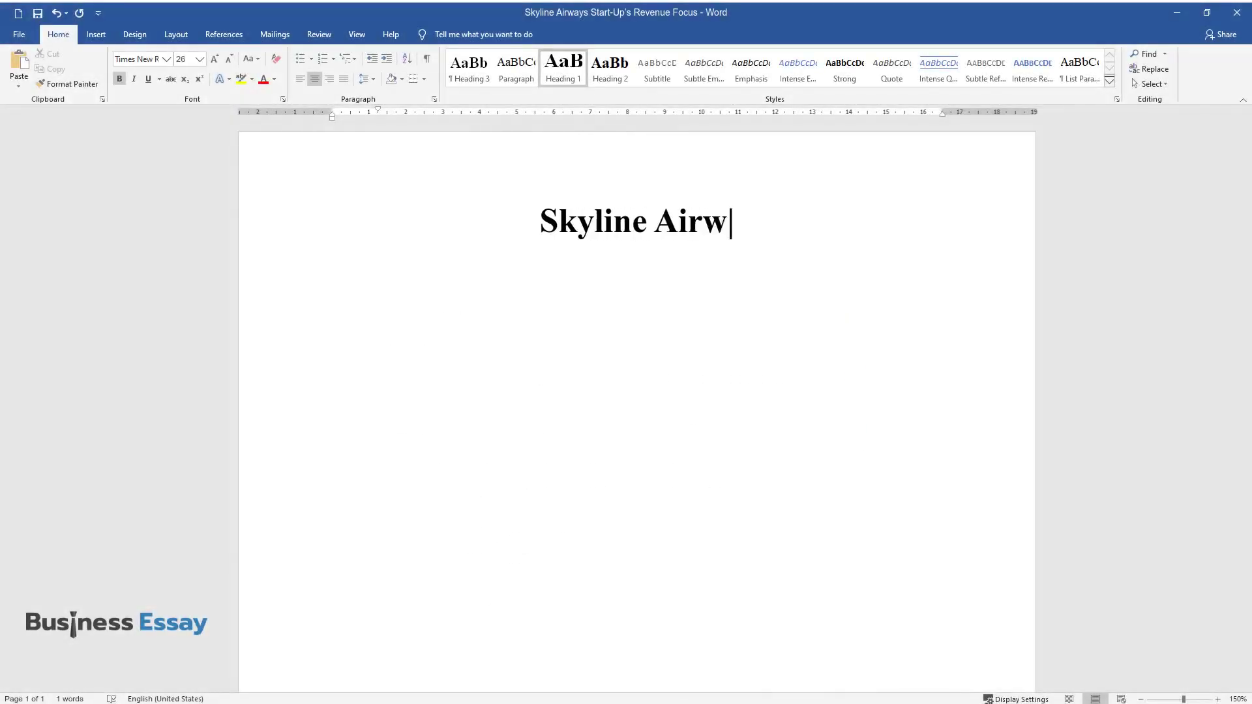
{"action": "type", "text": "ays Start-Up's Revenue Focus"}
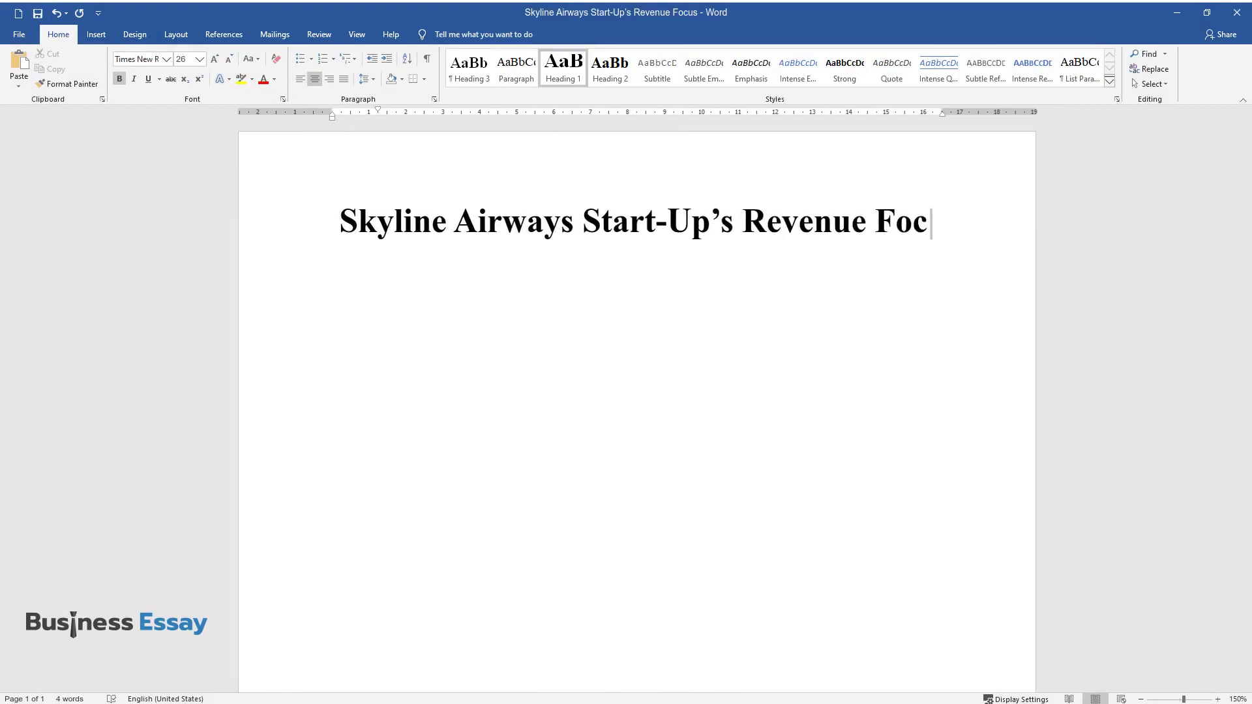
- Add the 'Introduction' heading and a paragraph introducing Skyline Airways as a Russian passenger carrier
{"action": "key", "text": "Return"}
{"action": "type", "text": "Introduction"}
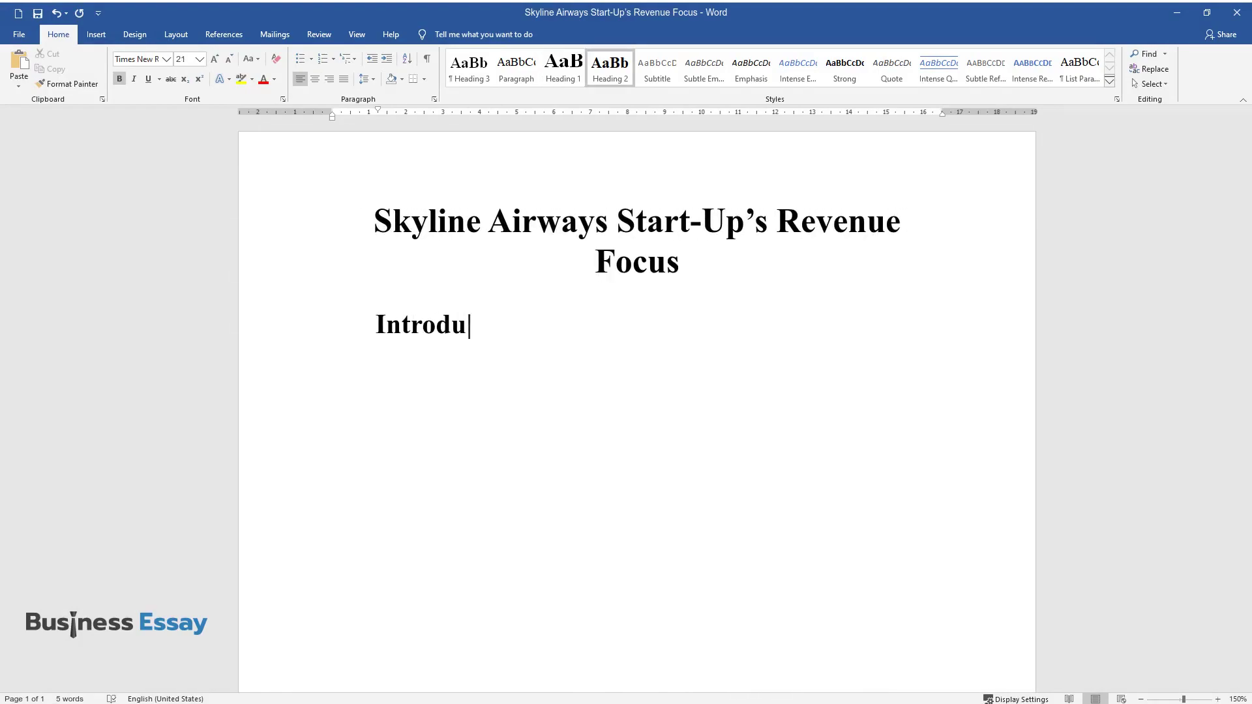
{"action": "key", "text": "Return"}
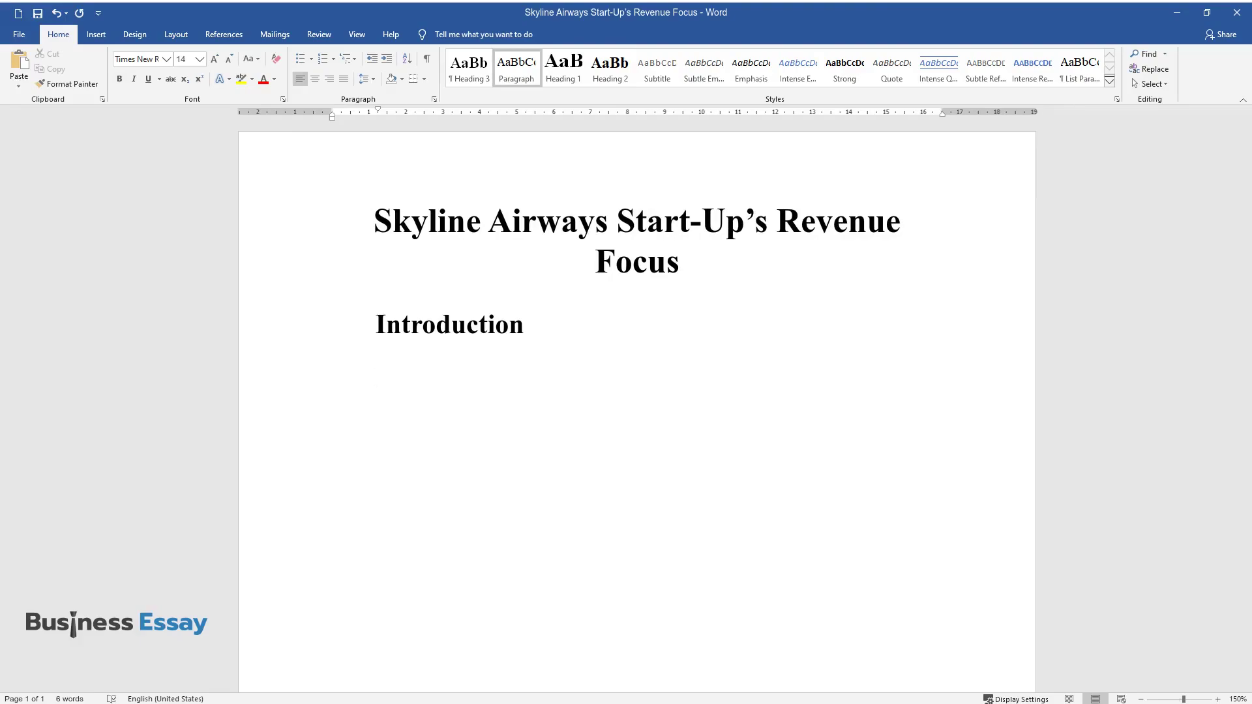
{"action": "type", "text": "Skyline Airways is a Russian pas"}
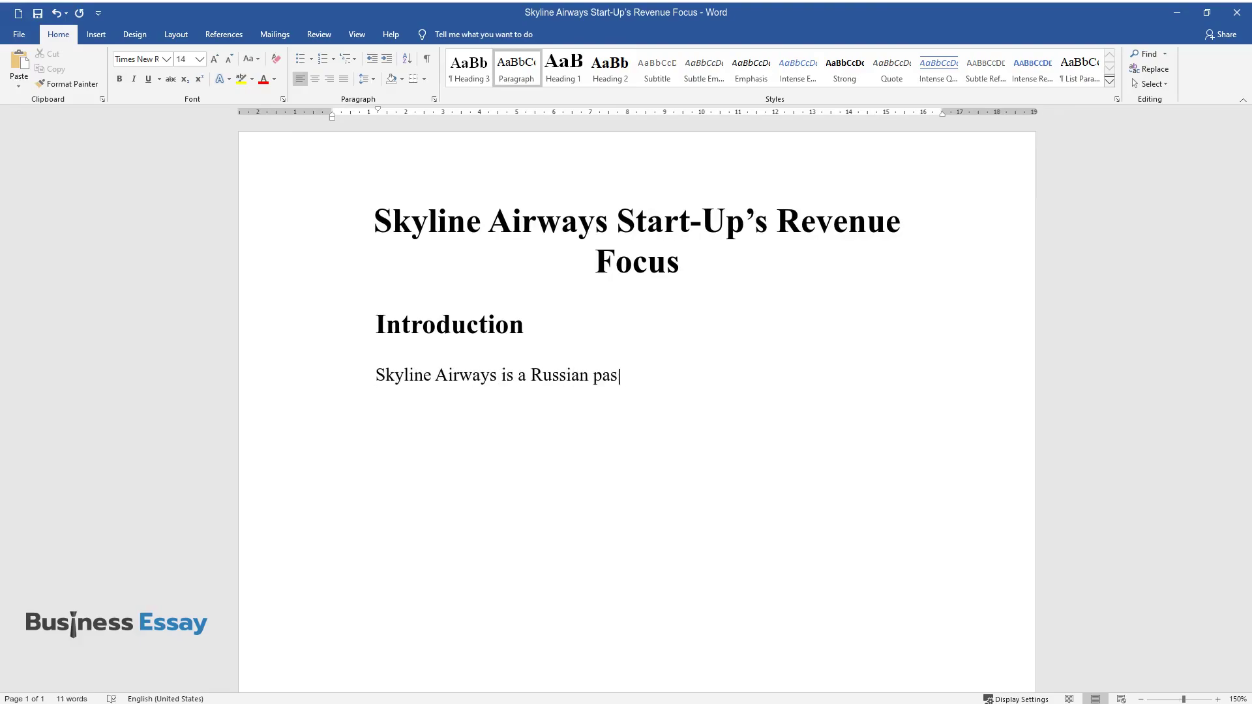
{"action": "type", "text": "senger-carrier airline, which speci"}
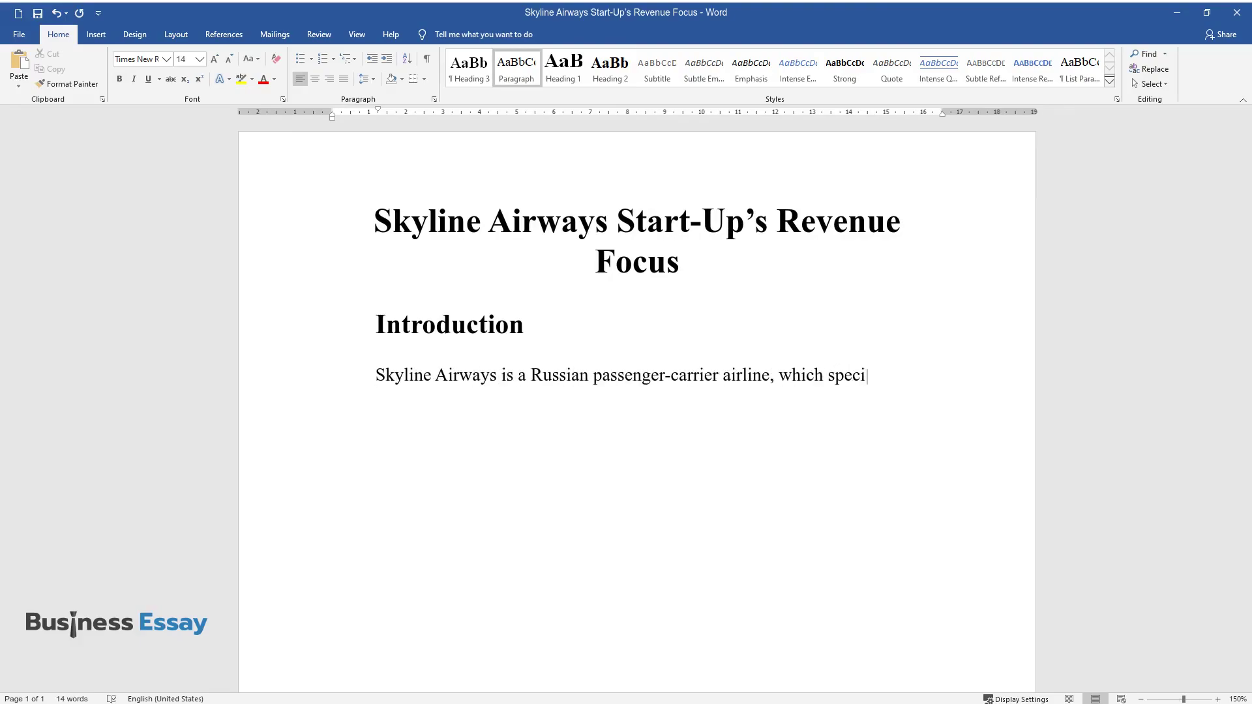
{"action": "type", "text": "alizes in regular and charter domes"}
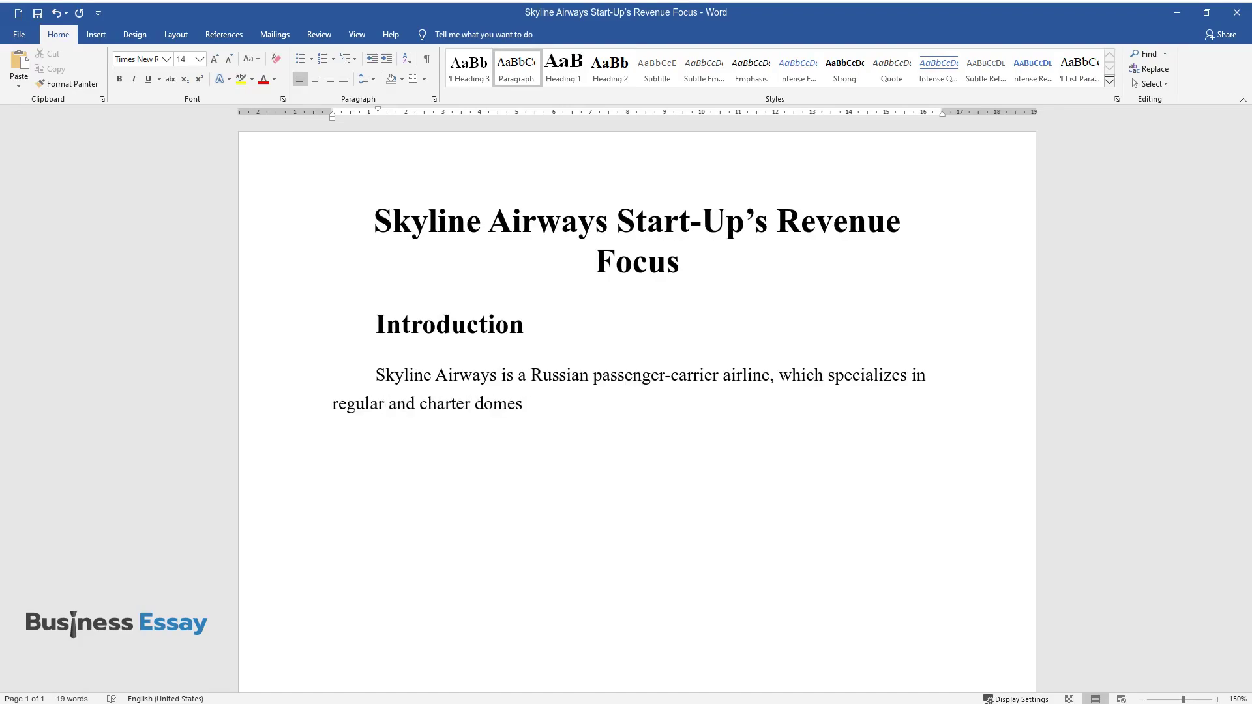
{"action": "type", "text": "tic transportation. The company's major aim is to fil"}
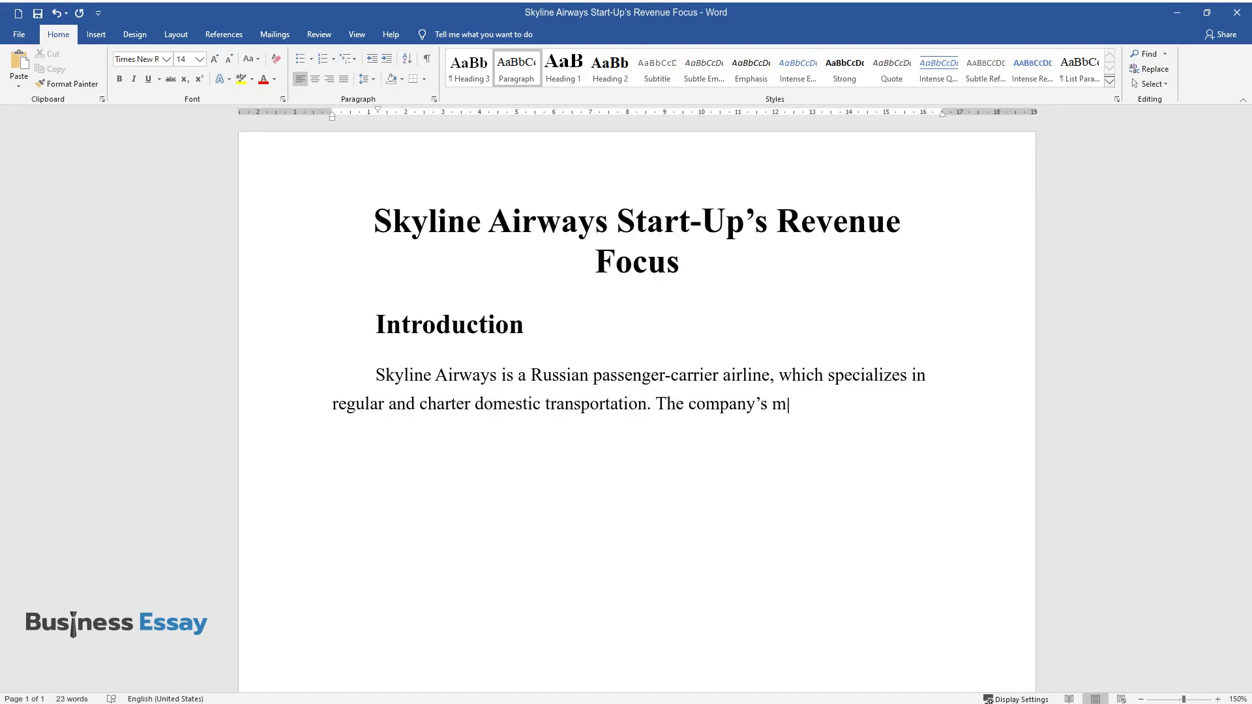
{"action": "type", "text": "l a niche in Siberian transportatio"}
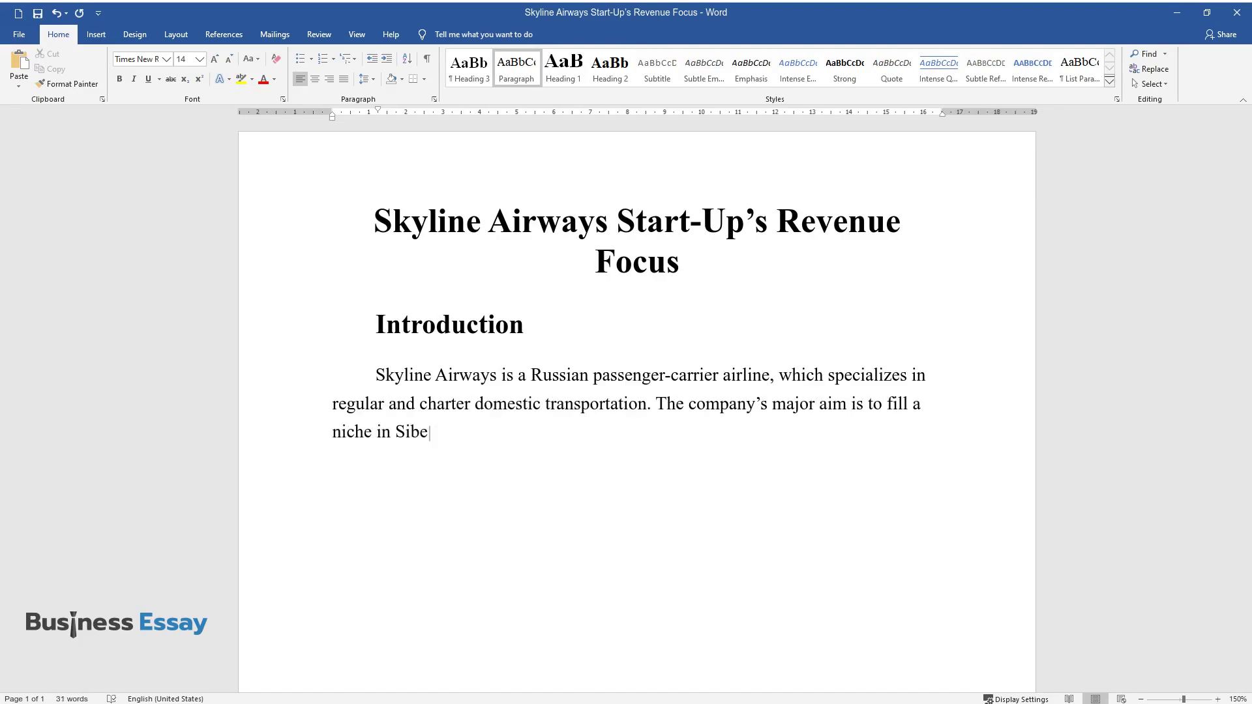
{"action": "type", "text": "n and supply cust"}
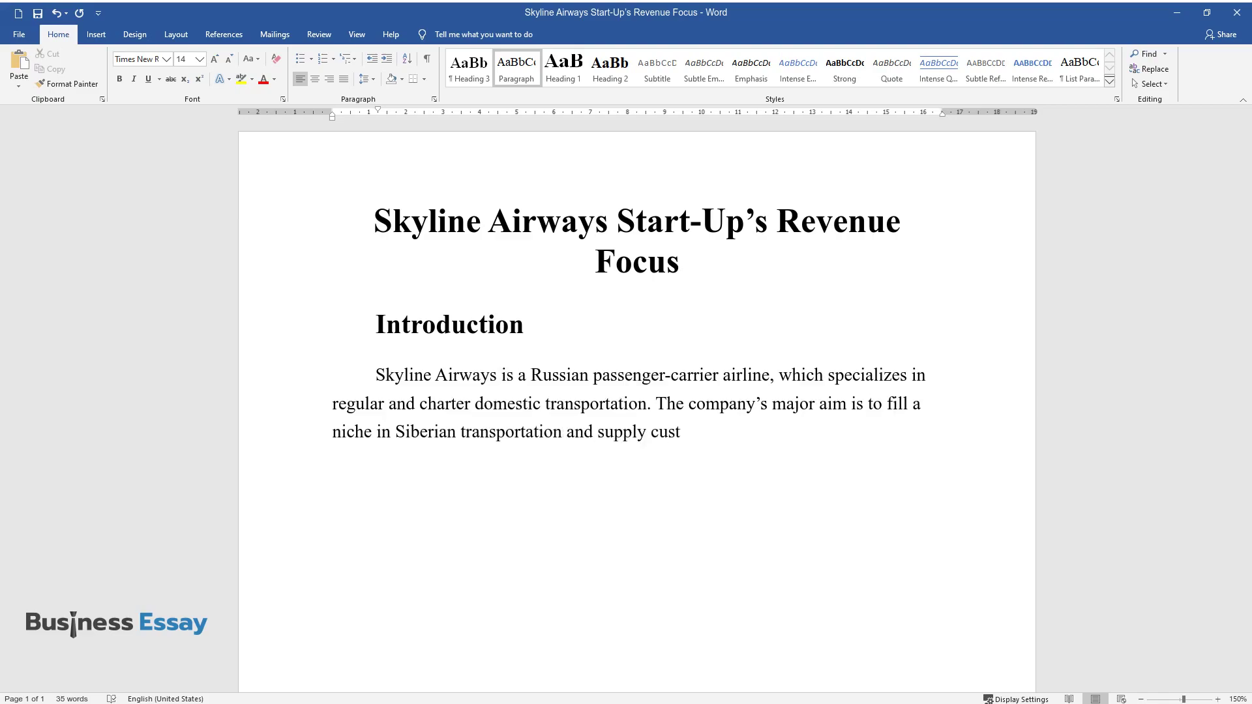
{"action": "type", "text": "omers with the lowest prices in the"}
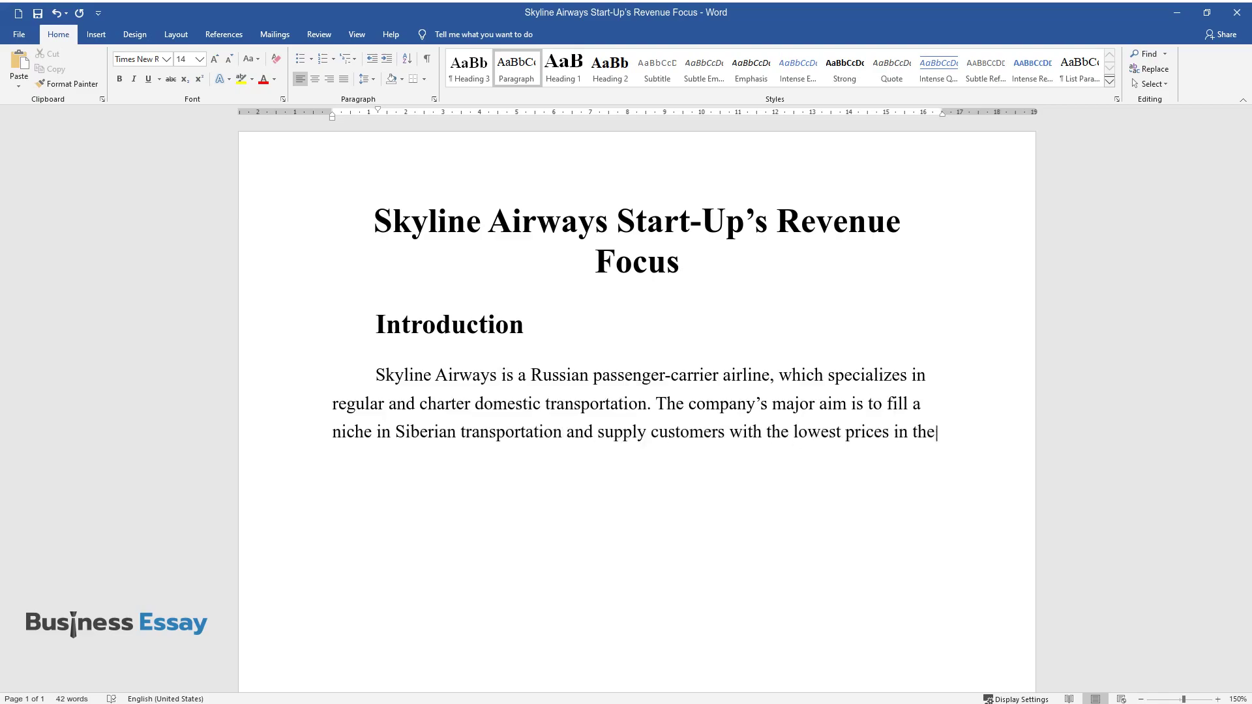
{"action": "type", "text": " market. Skyline Airways' intention "}
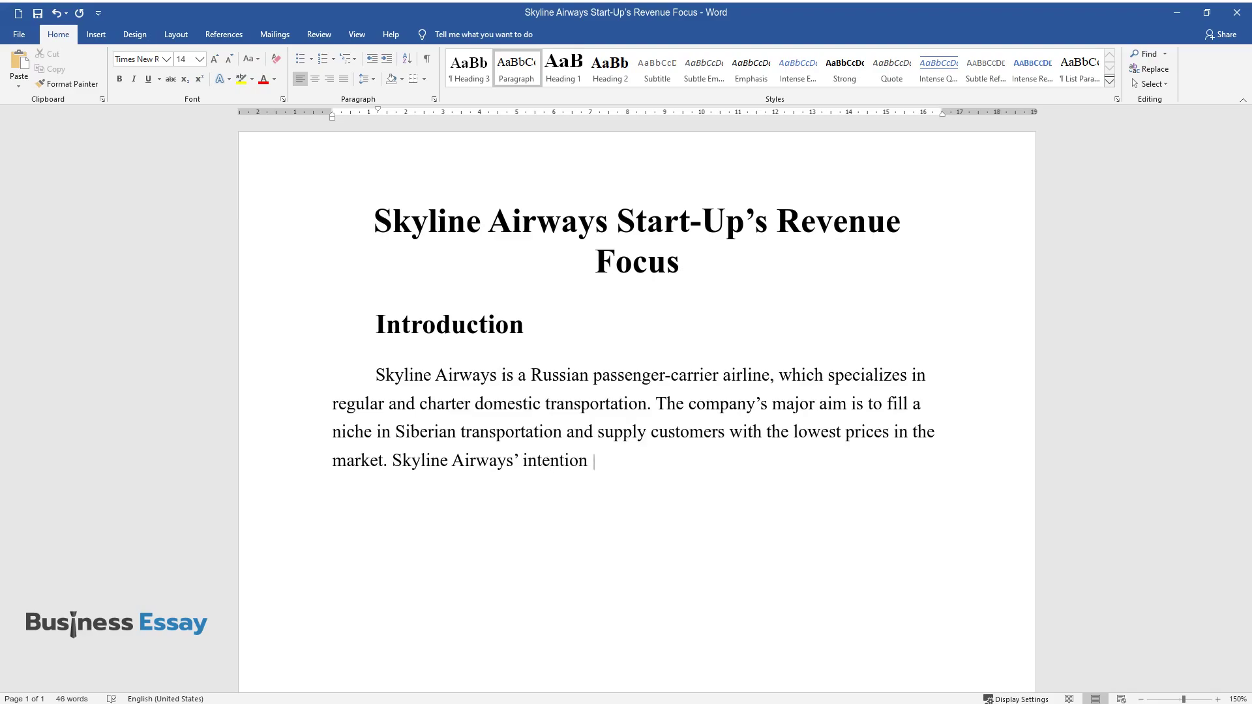
{"action": "type", "text": "implies solving a hot-button issue"}
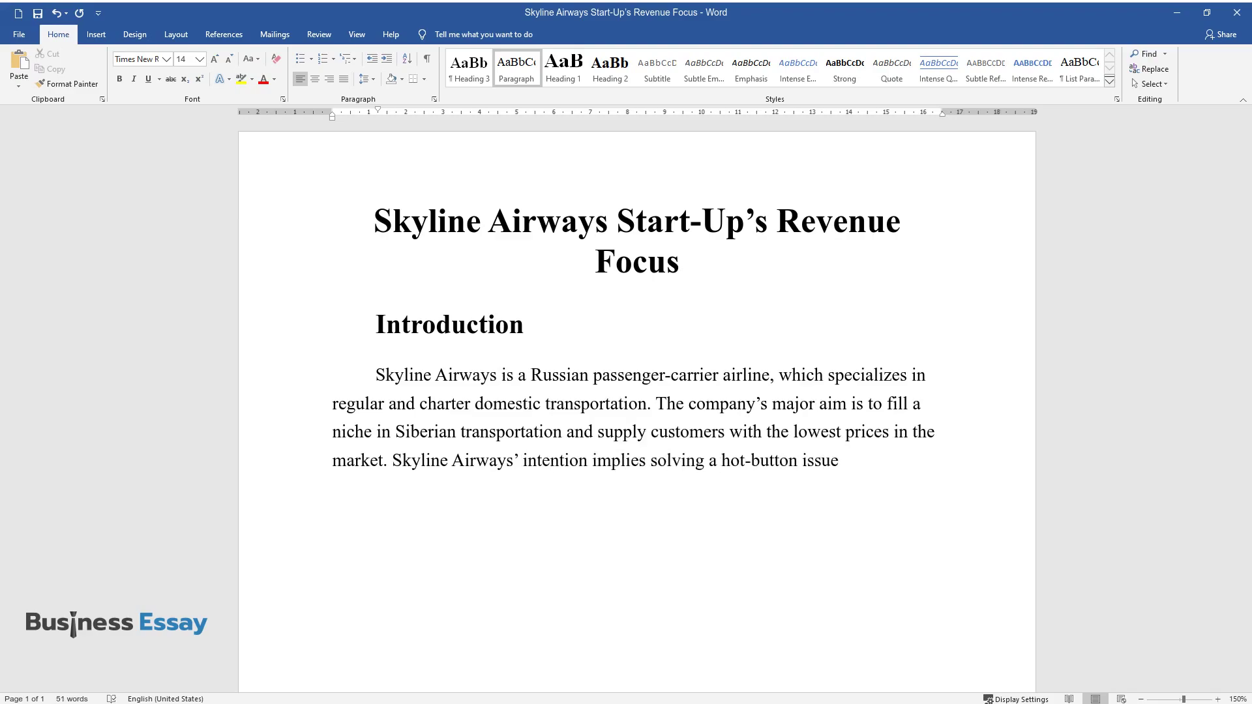
{"action": "type", "text": " in the Russian airline bus"}
{"action": "type", "text": "iness, na"}
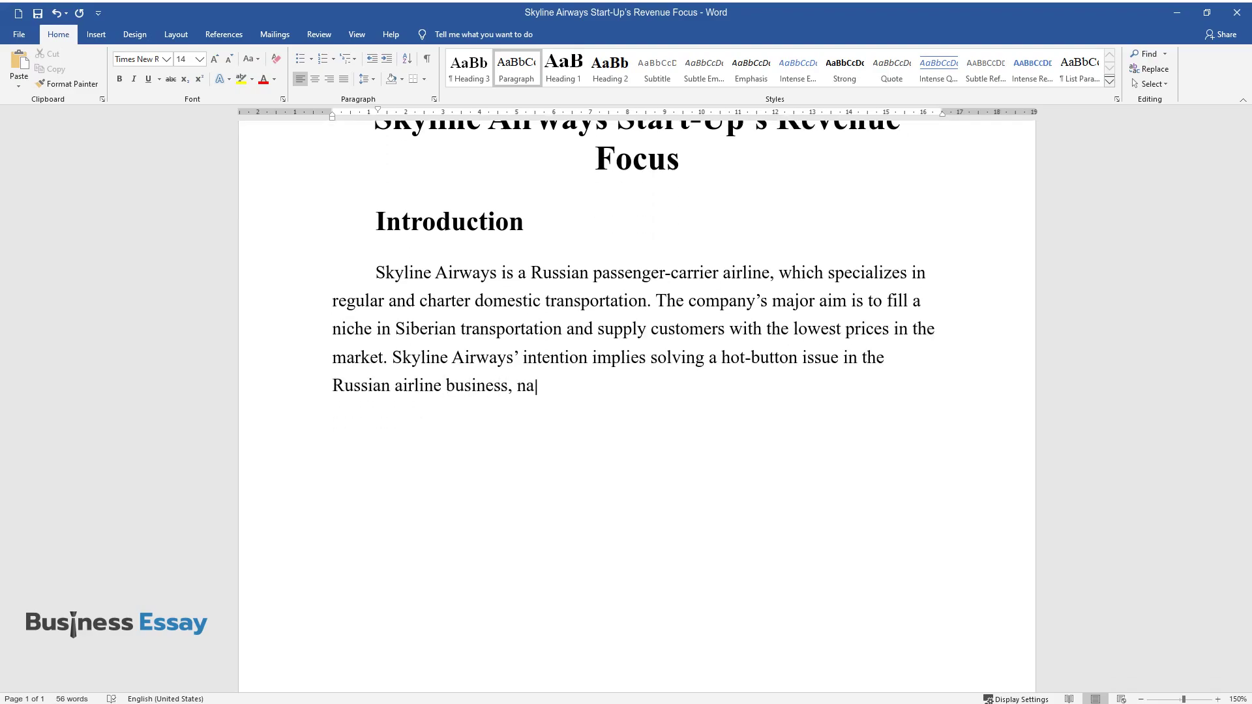
{"action": "type", "text": "mely, the necessity of improving co"}
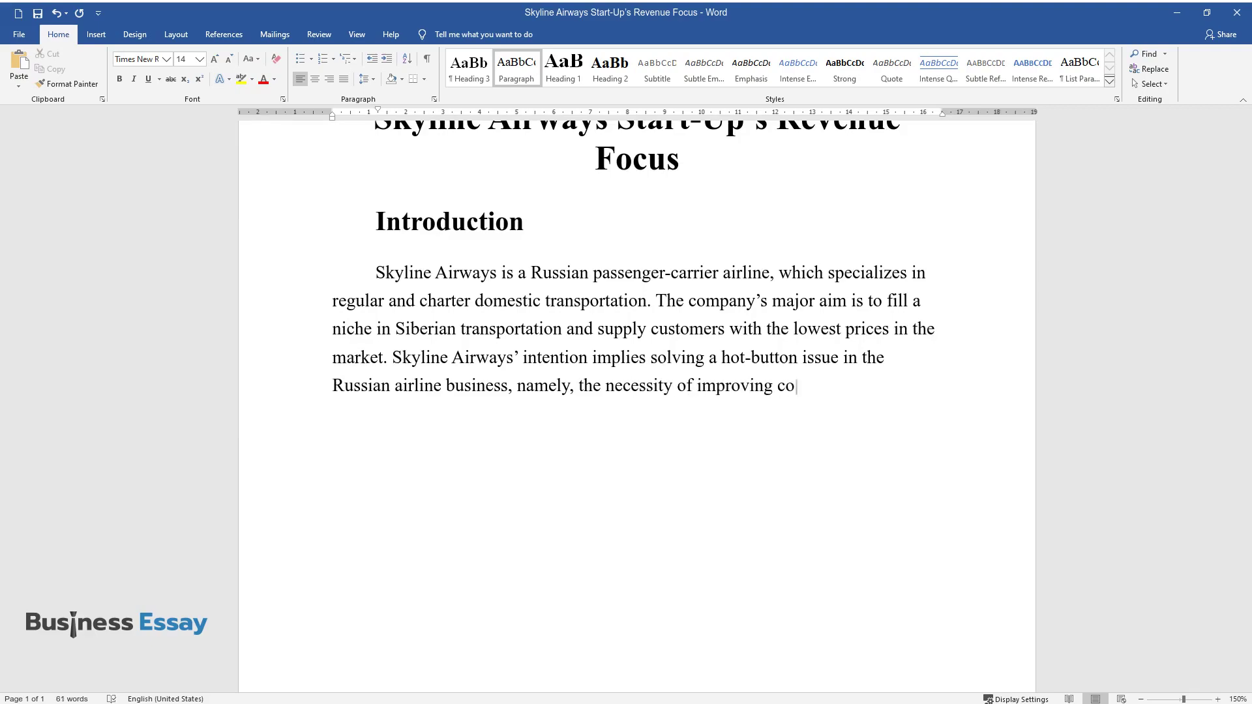
{"action": "type", "text": "mmunication between the European an"}
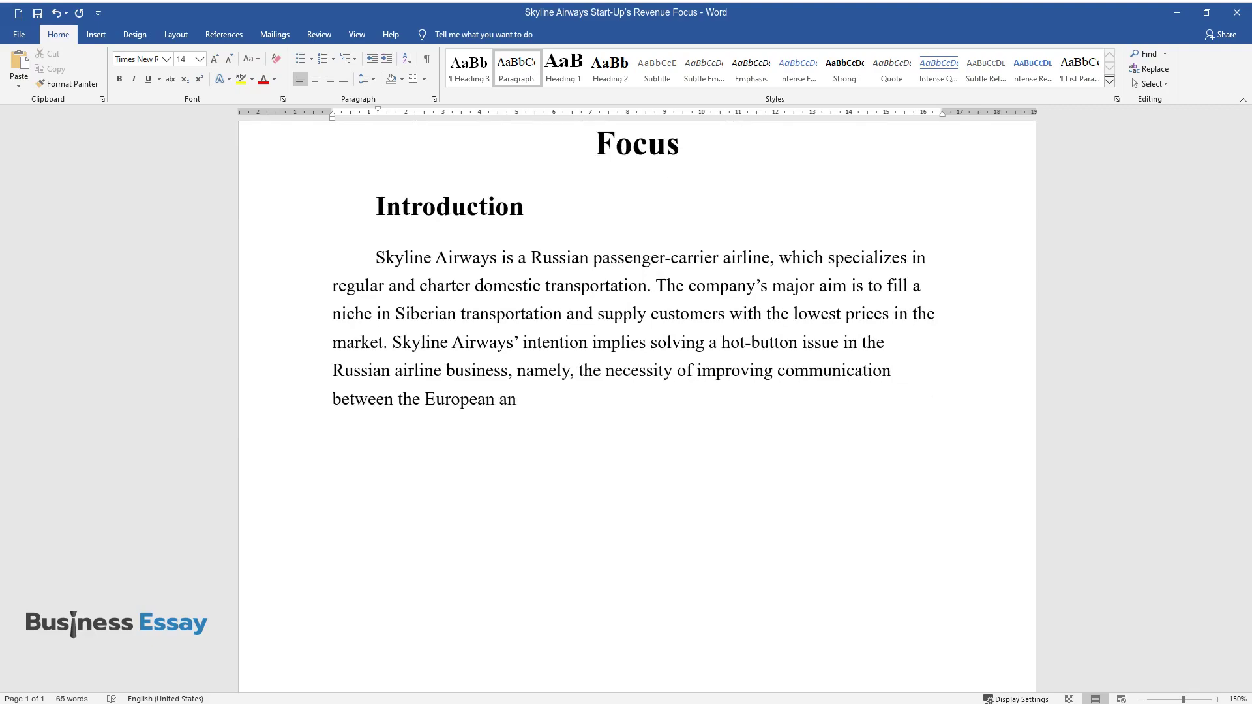
{"action": "type", "text": "d Asian parts, making it broader an"}
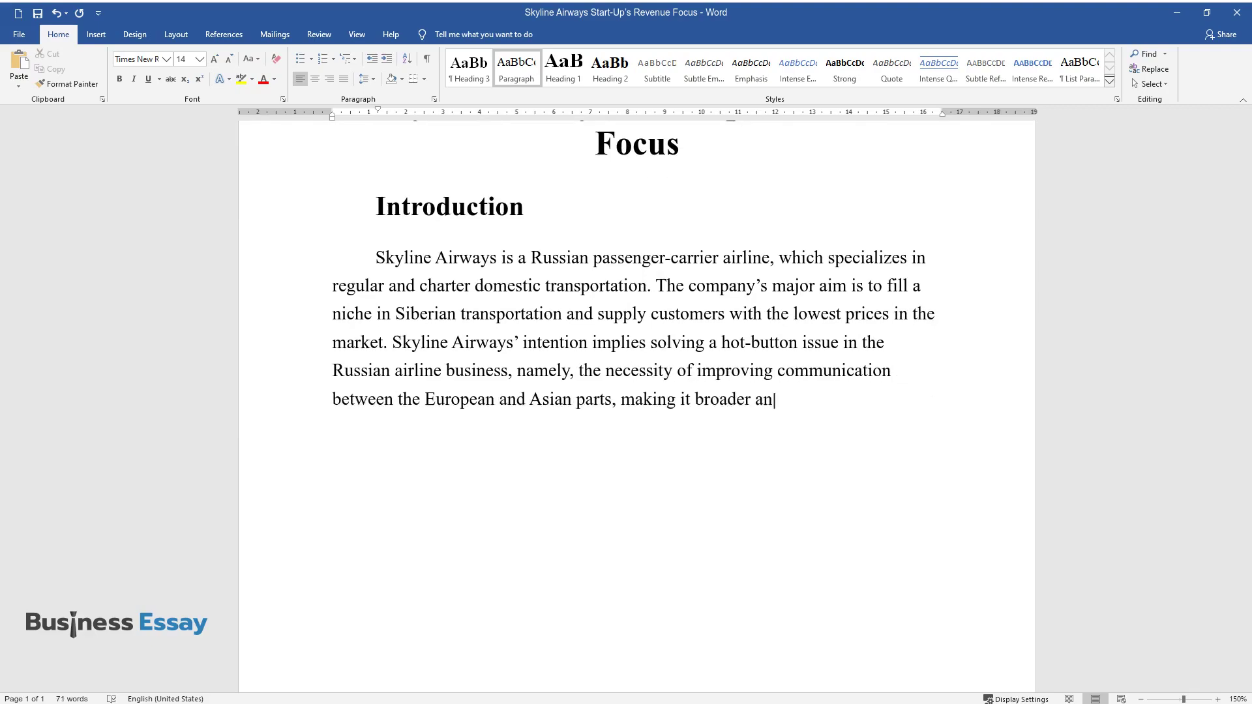
{"action": "type", "text": "d more affordable for the populatio"}
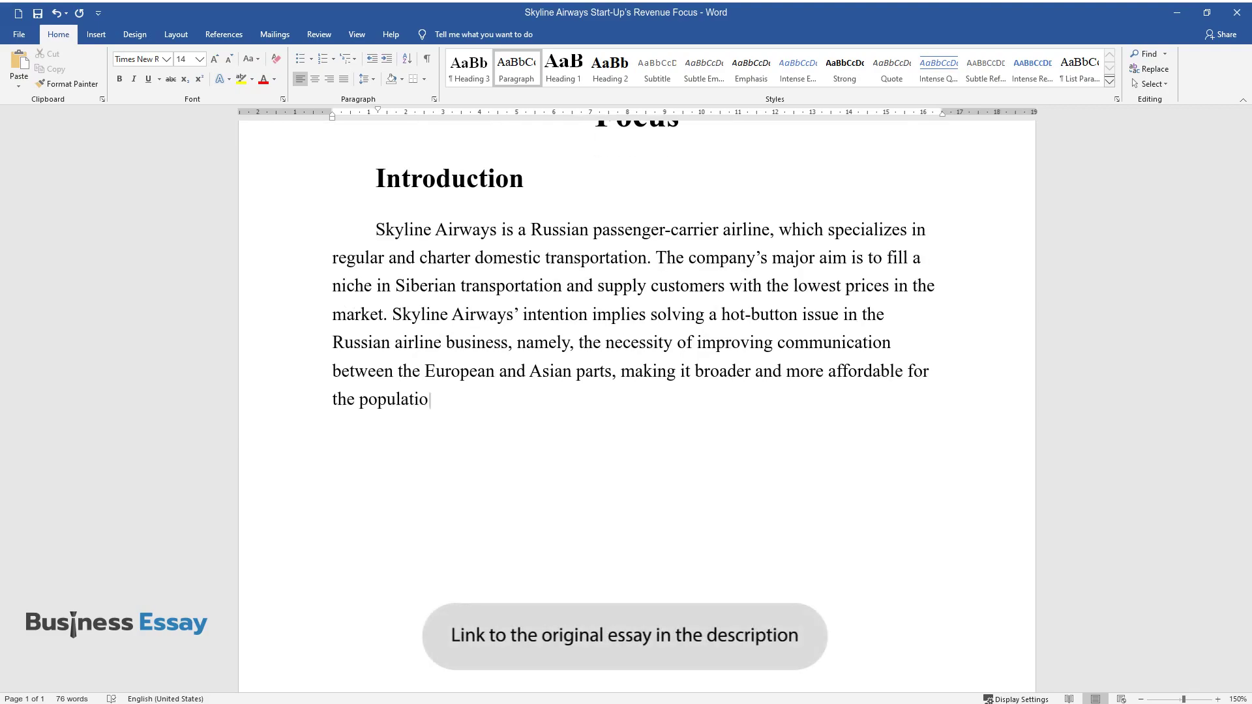
{"action": "type", "text": "n. Skyline Airways is determined to"}
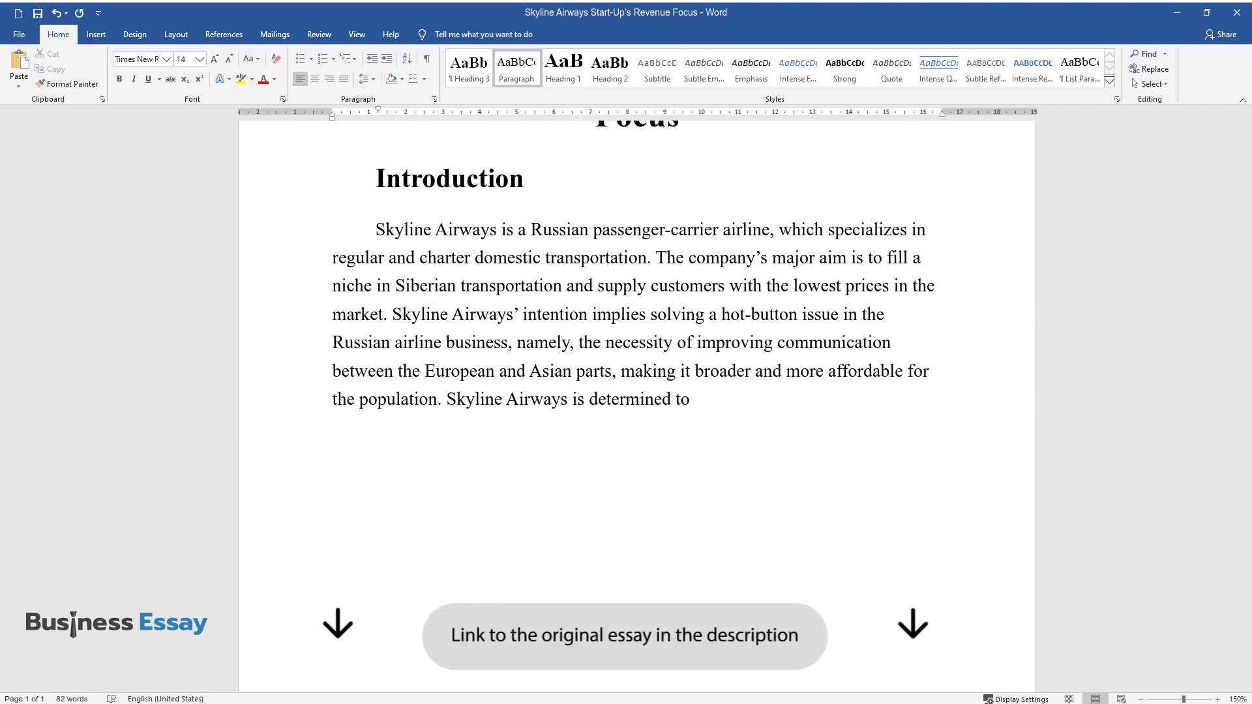
{"action": "type", "text": " contribute to tourism development "}
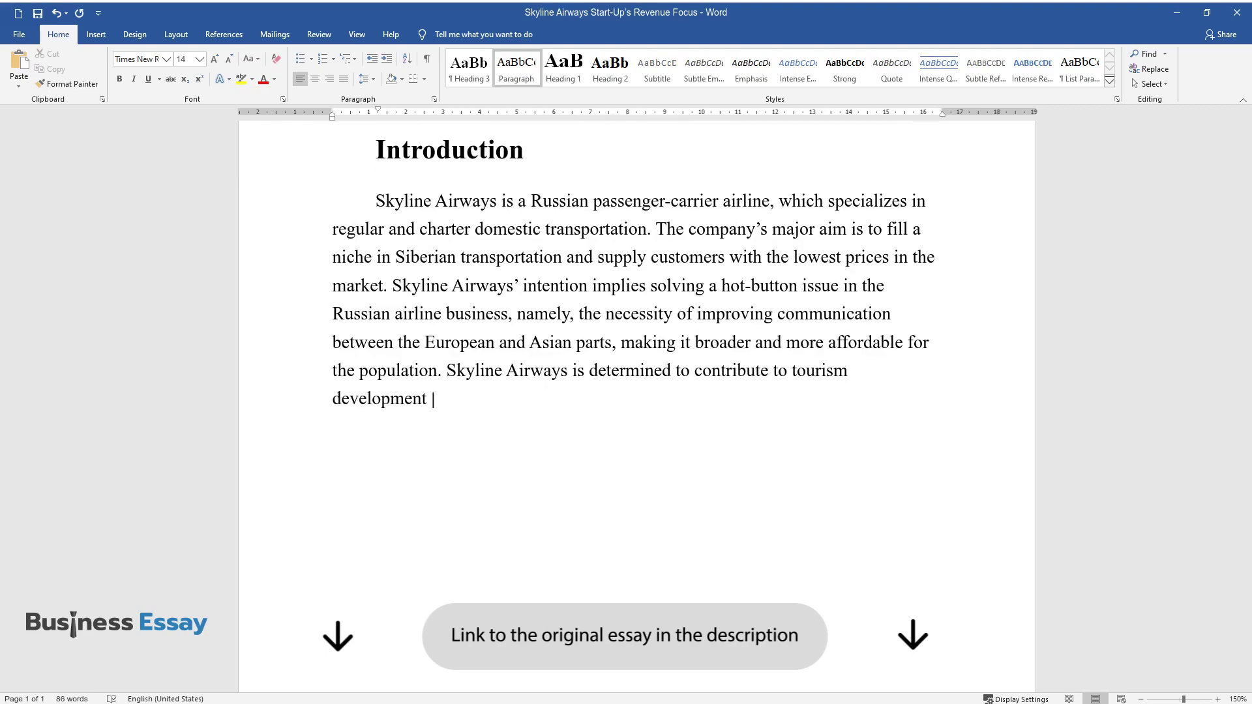
{"action": "type", "text": "in the Asian part of Russia and rel"}
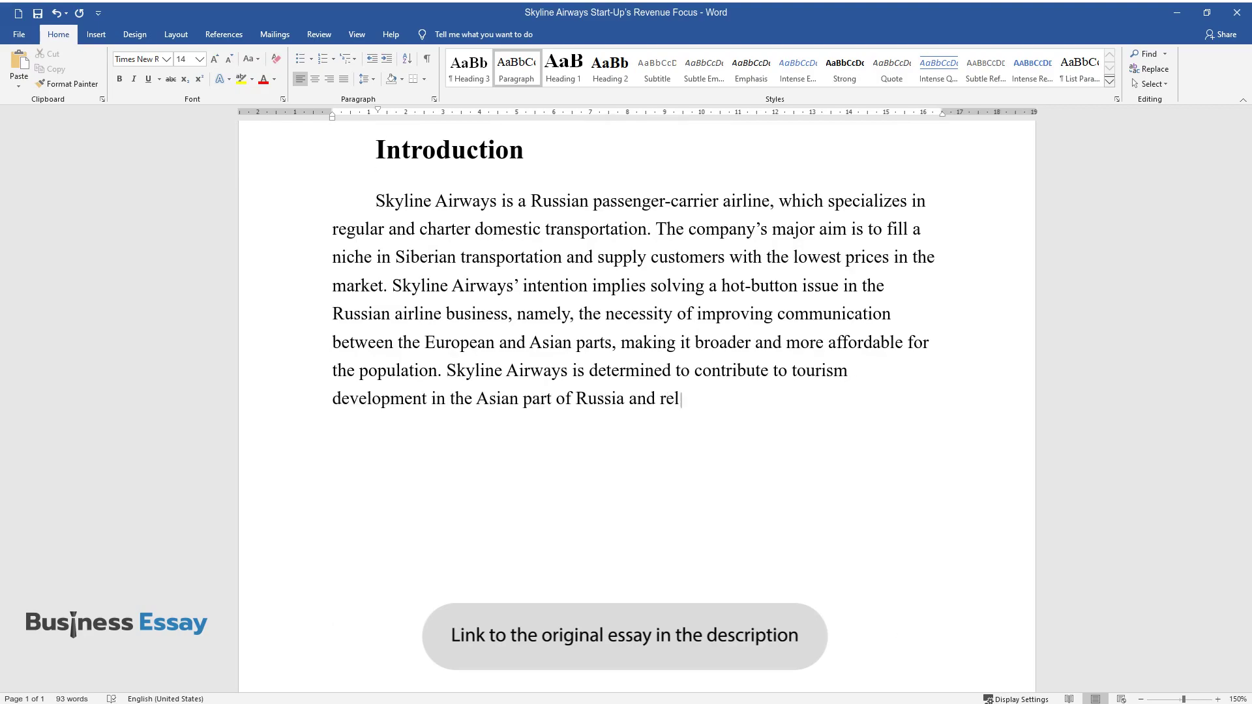
{"action": "type", "text": "ieve citizenry problems, who"}
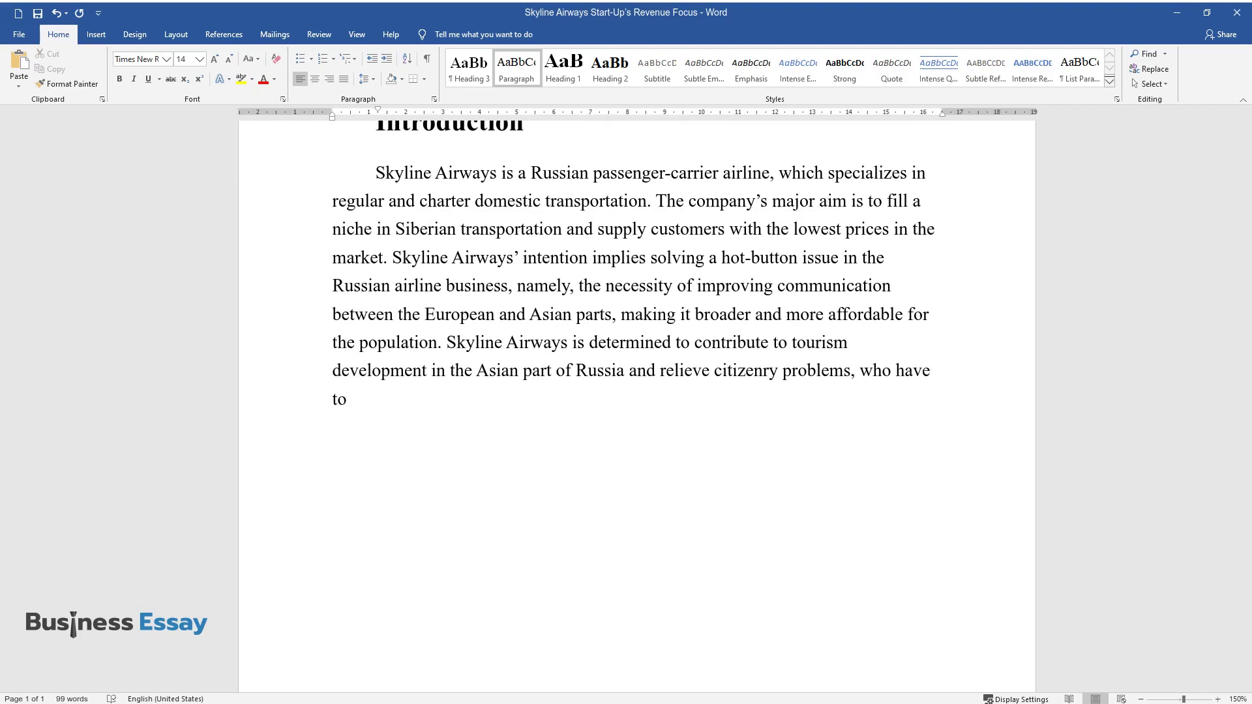
{"action": "type", "text": " have to travel from one part to another re"}
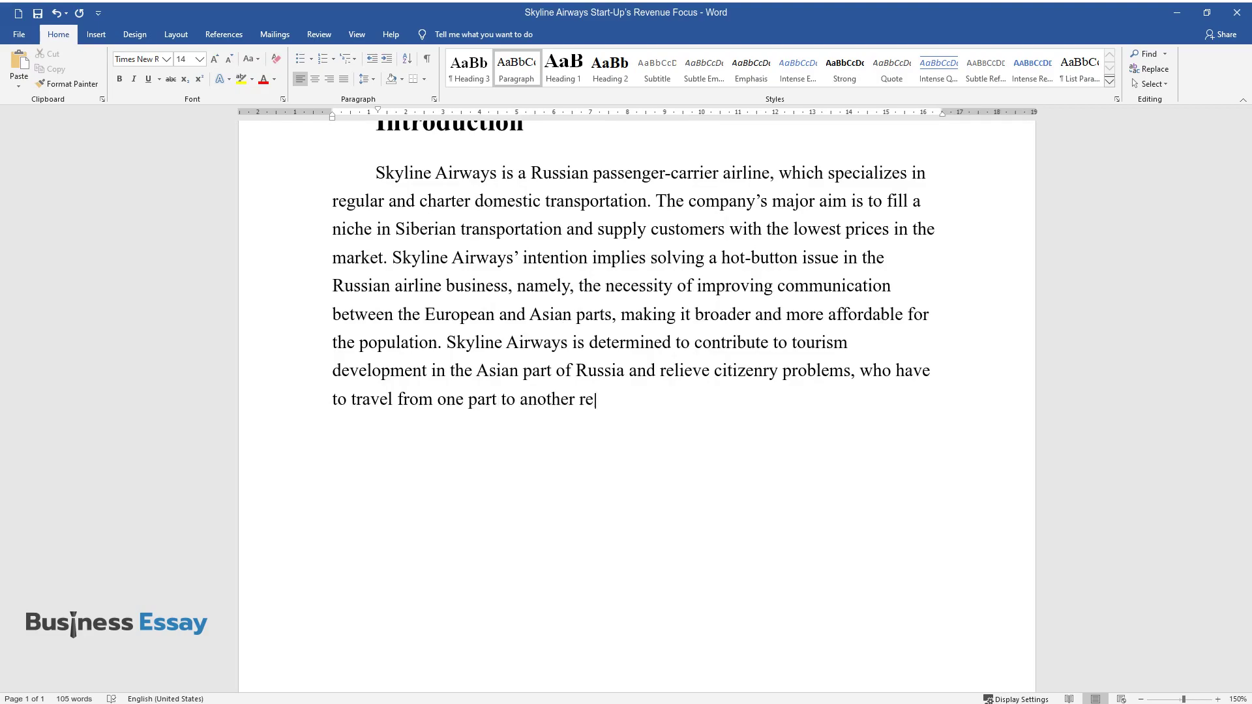
{"action": "type", "text": "gularly. However, in the case of a "}
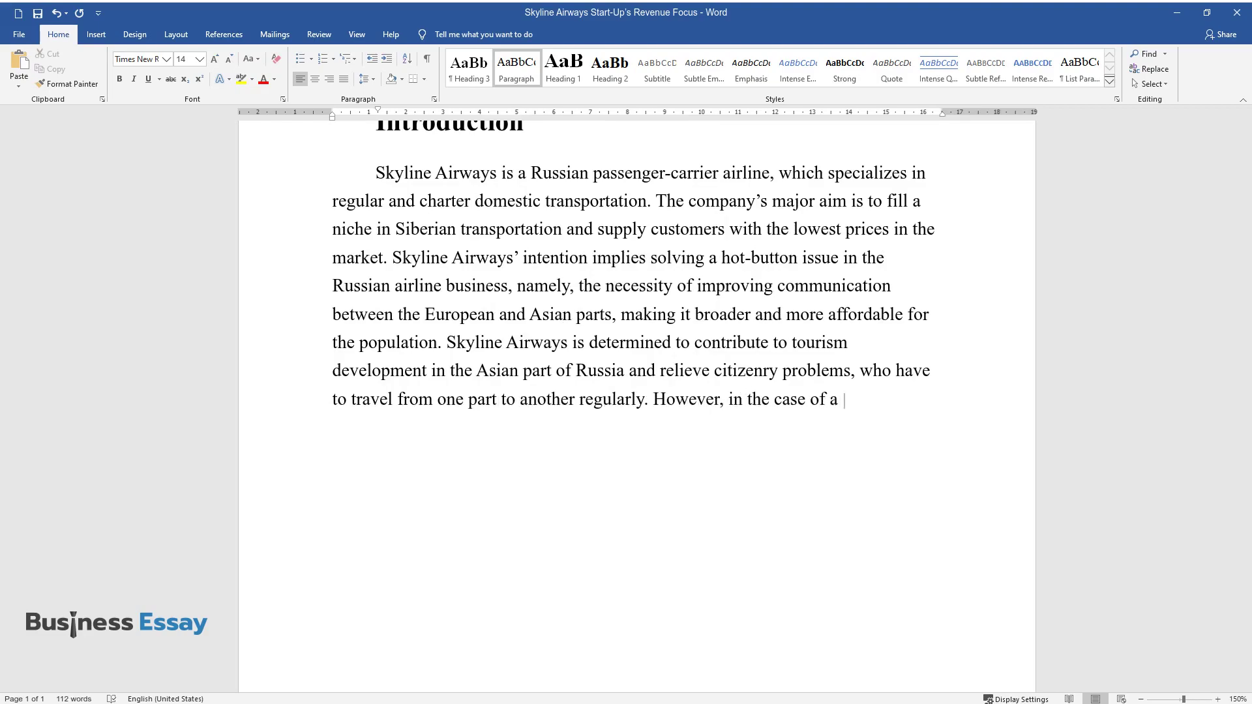
{"action": "type", "text": "successful start, there is a plan f"}
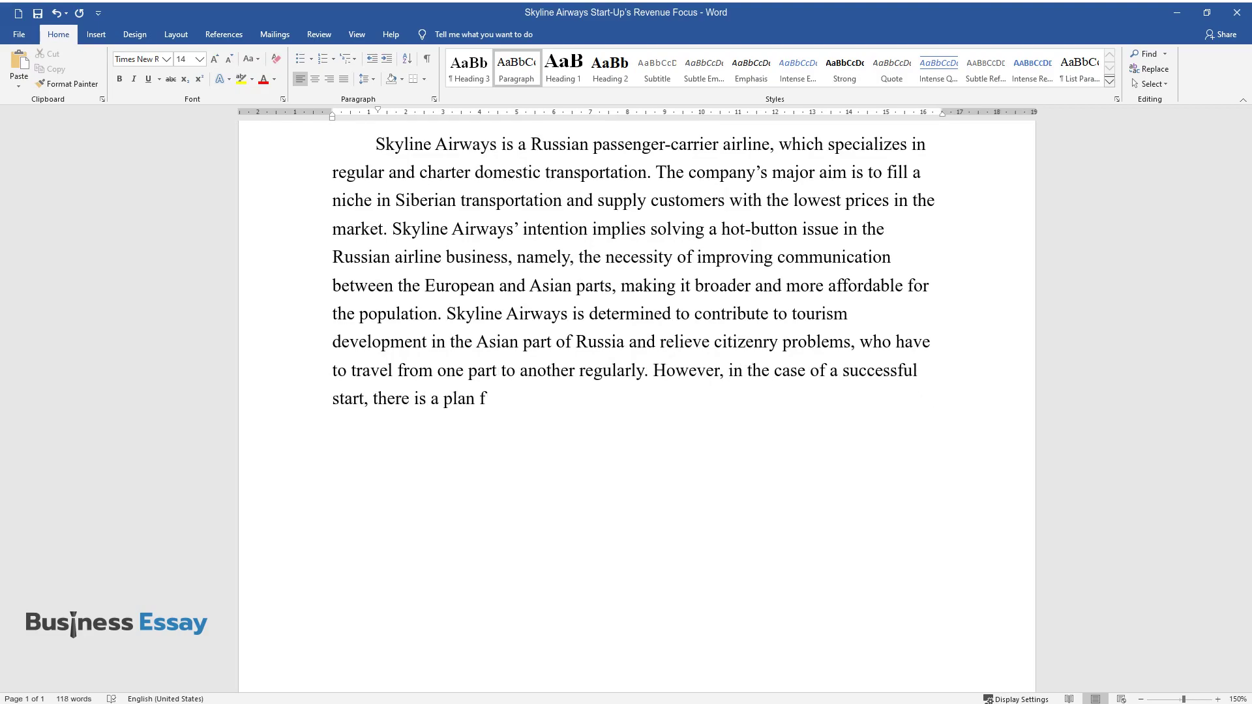
{"action": "type", "text": "or further development, which incl"}
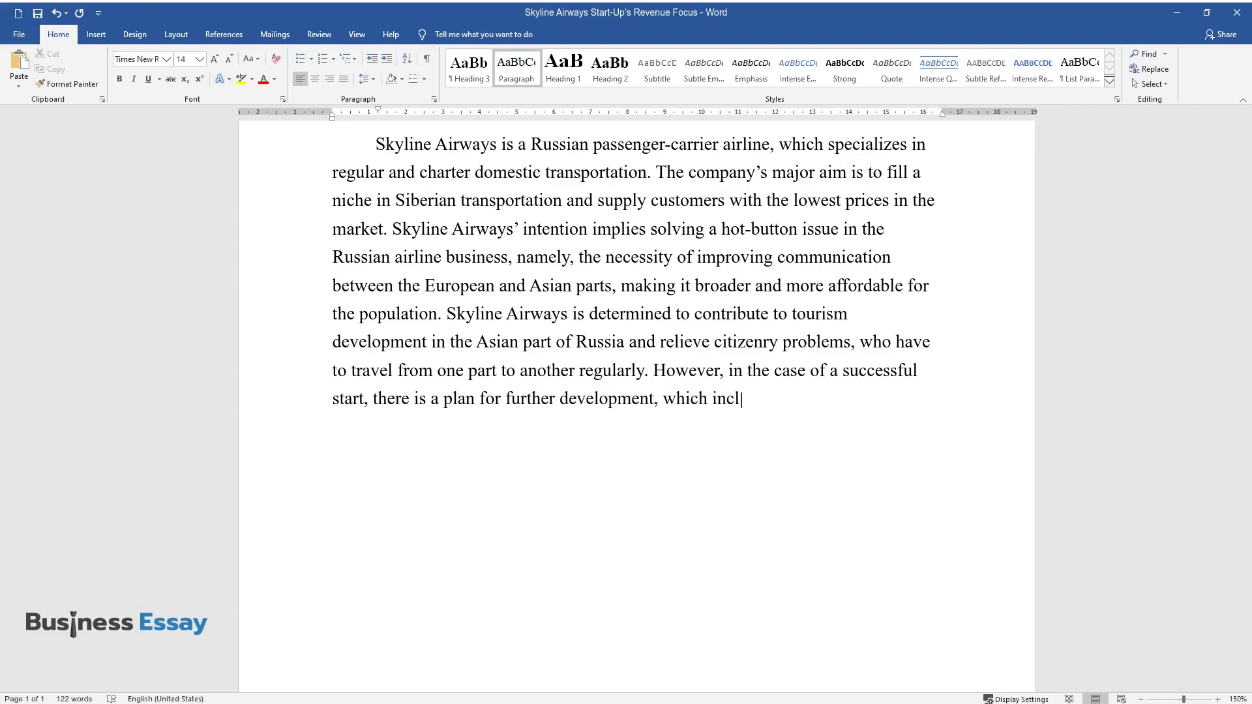
{"action": "type", "text": "udes entering the international pass"}
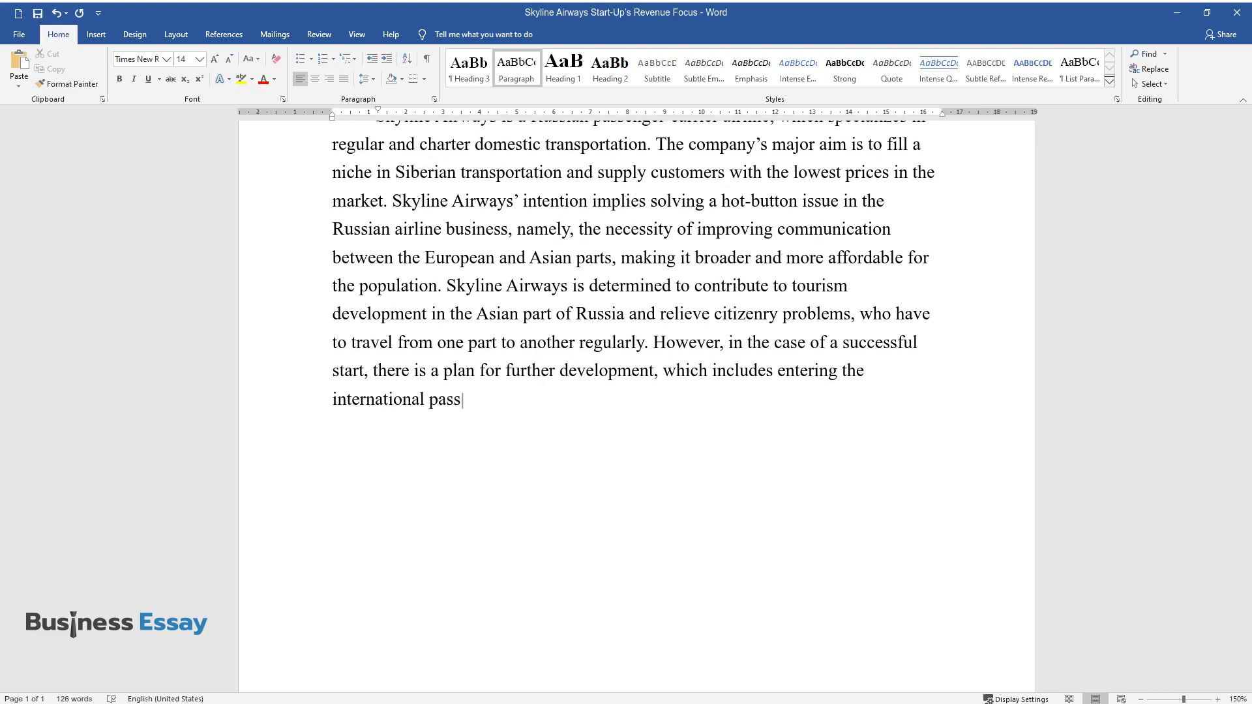
{"action": "type", "text": "enger transportation market."}
{"action": "key", "text": "Return"}
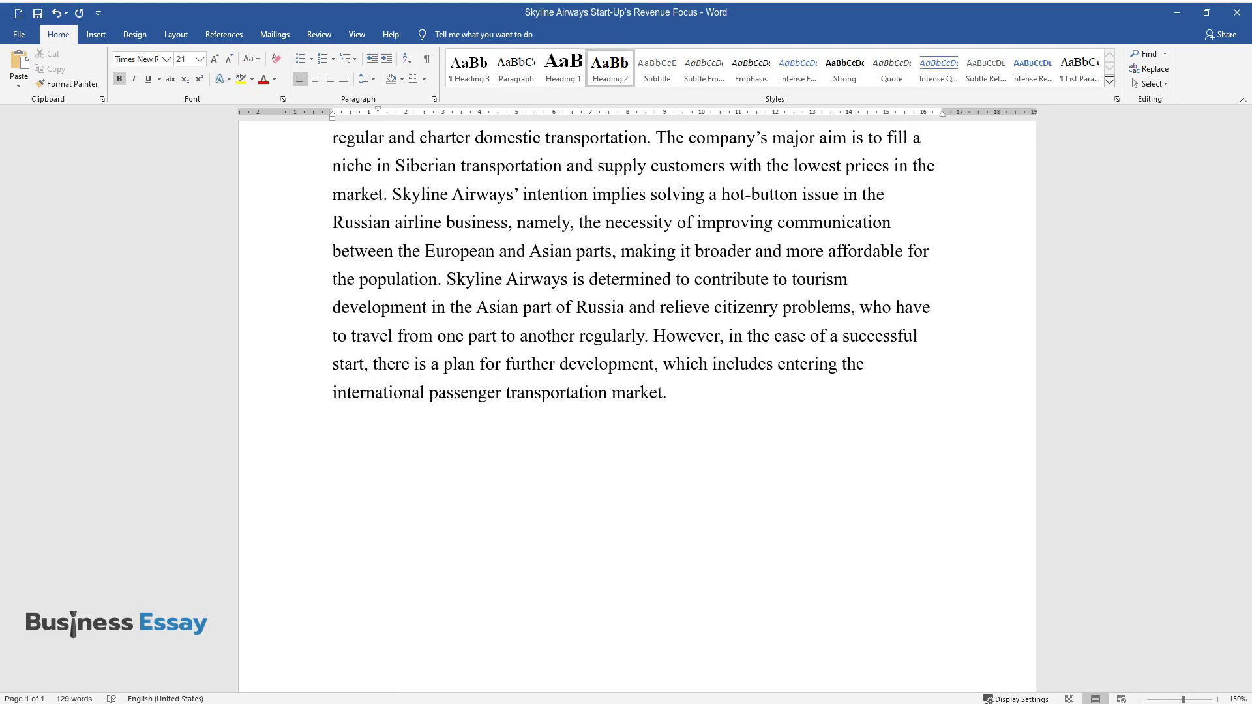
- Add the 'Brief Description' heading and a paragraph on the Ekaterinburg office, four hubs and A320 fleet
{"action": "type", "text": "Brief Description"}
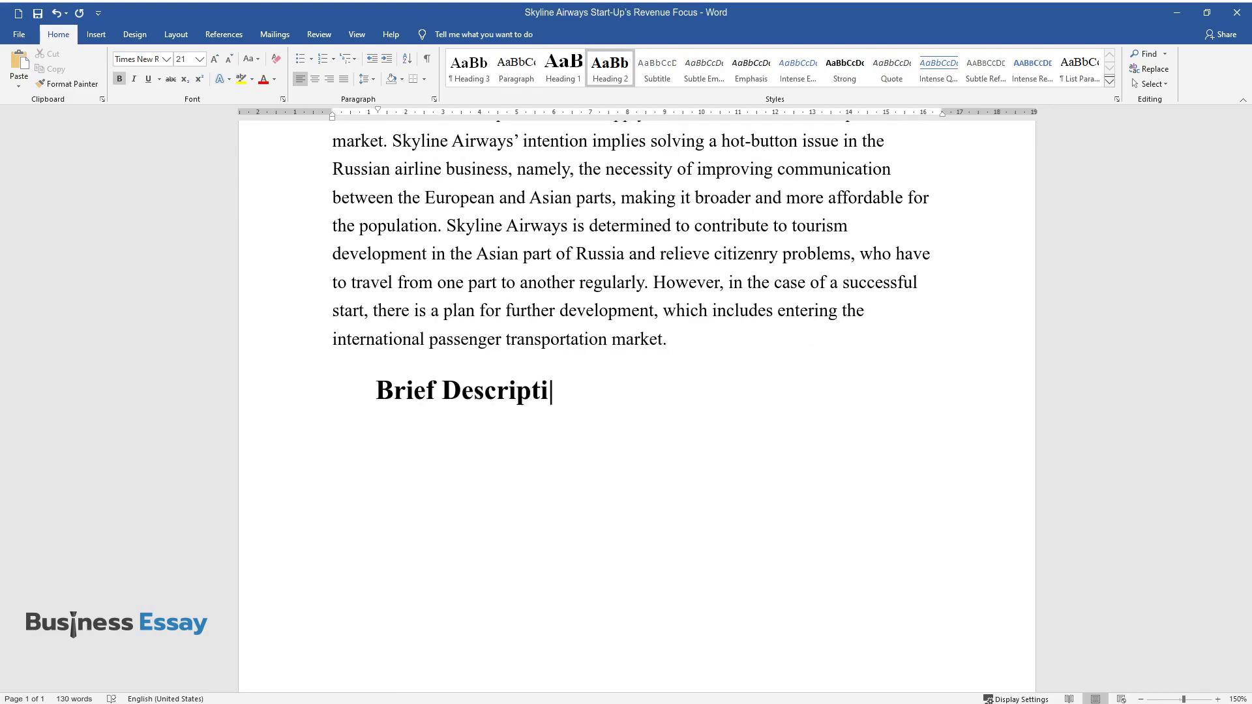
{"action": "key", "text": "Return"}
{"action": "type", "text": "The compan"}
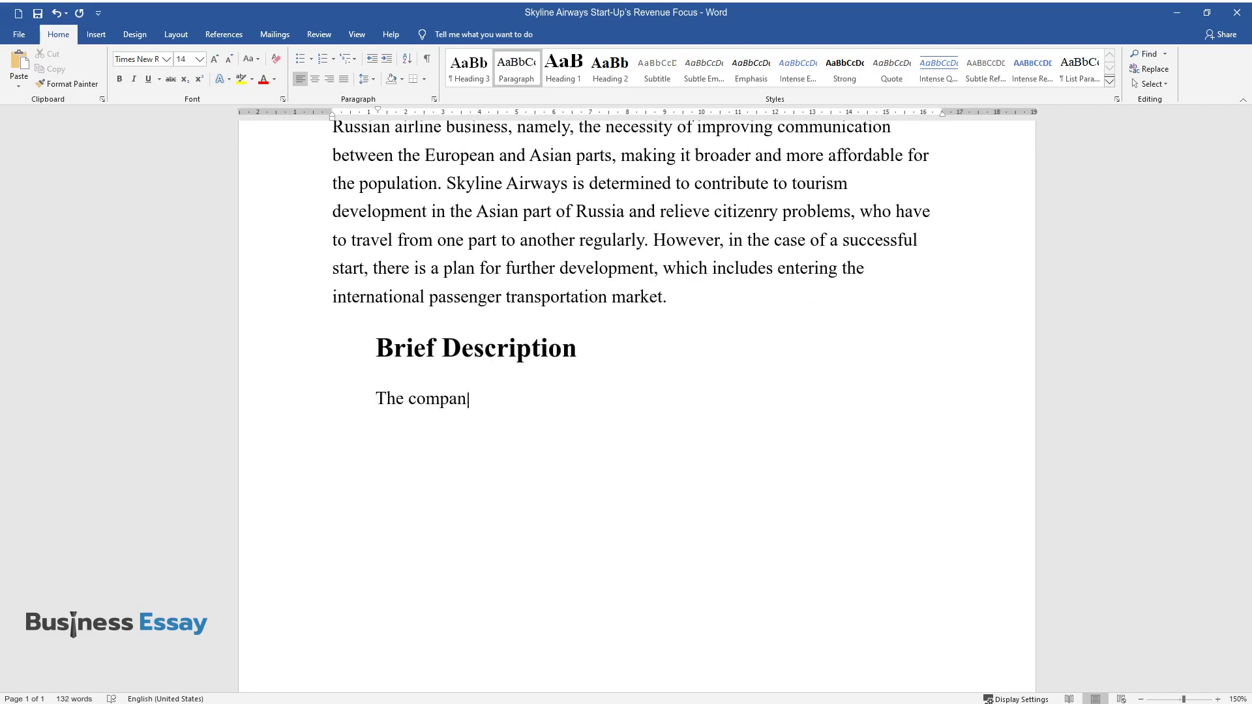
{"action": "type", "text": "y's general office is situated in"}
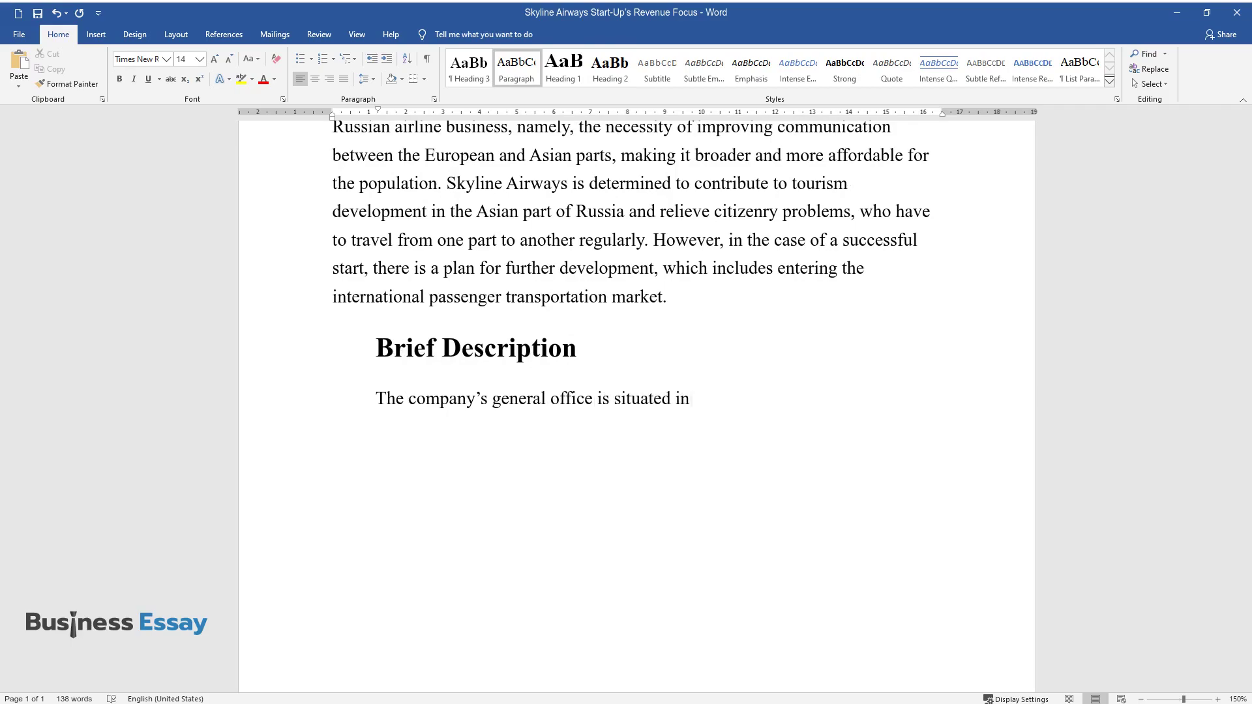
{"action": "type", "text": " Ekaterinburg, and Skyline Airwa"}
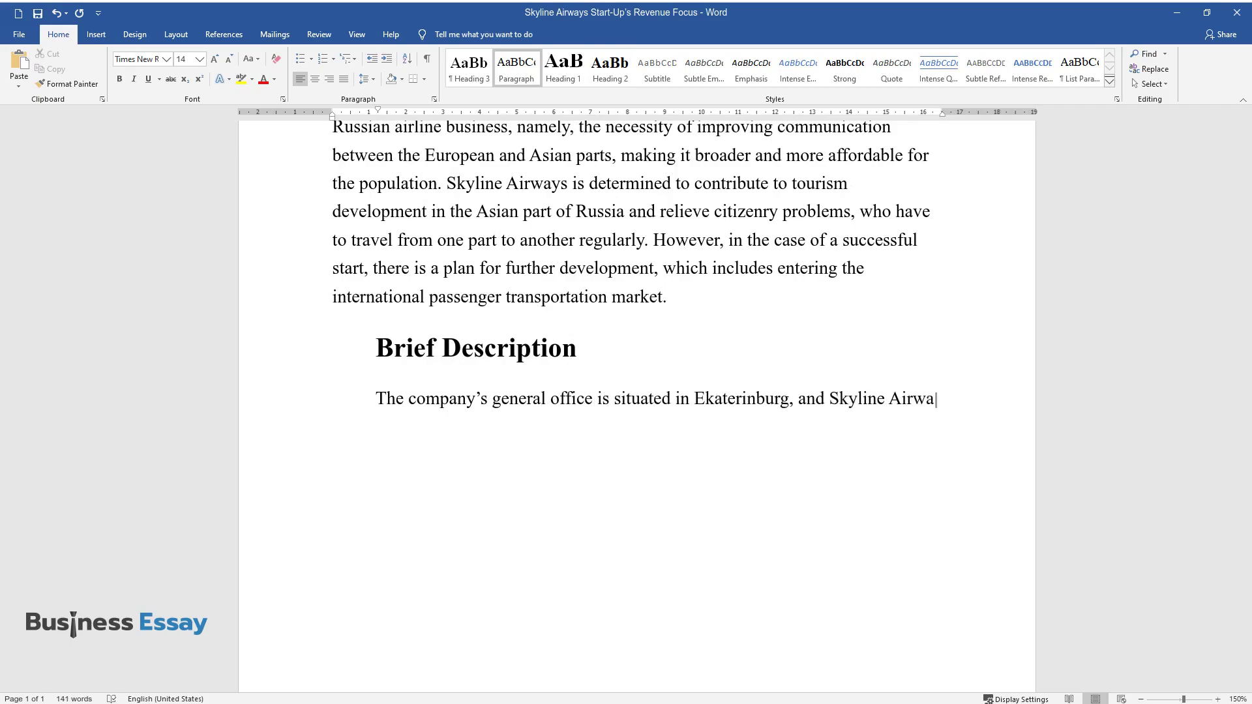
{"action": "type", "text": "ys owns four hub airports throug"}
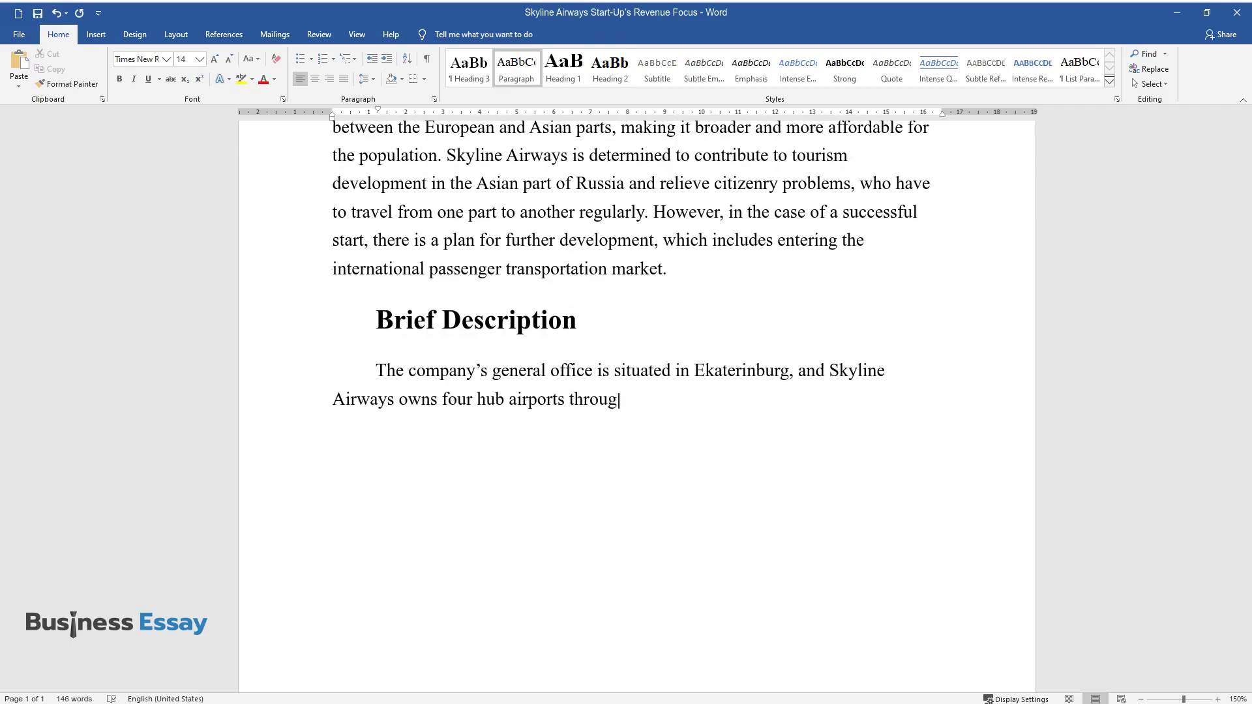
{"action": "type", "text": "hout Russia. They are Domodedovo"}
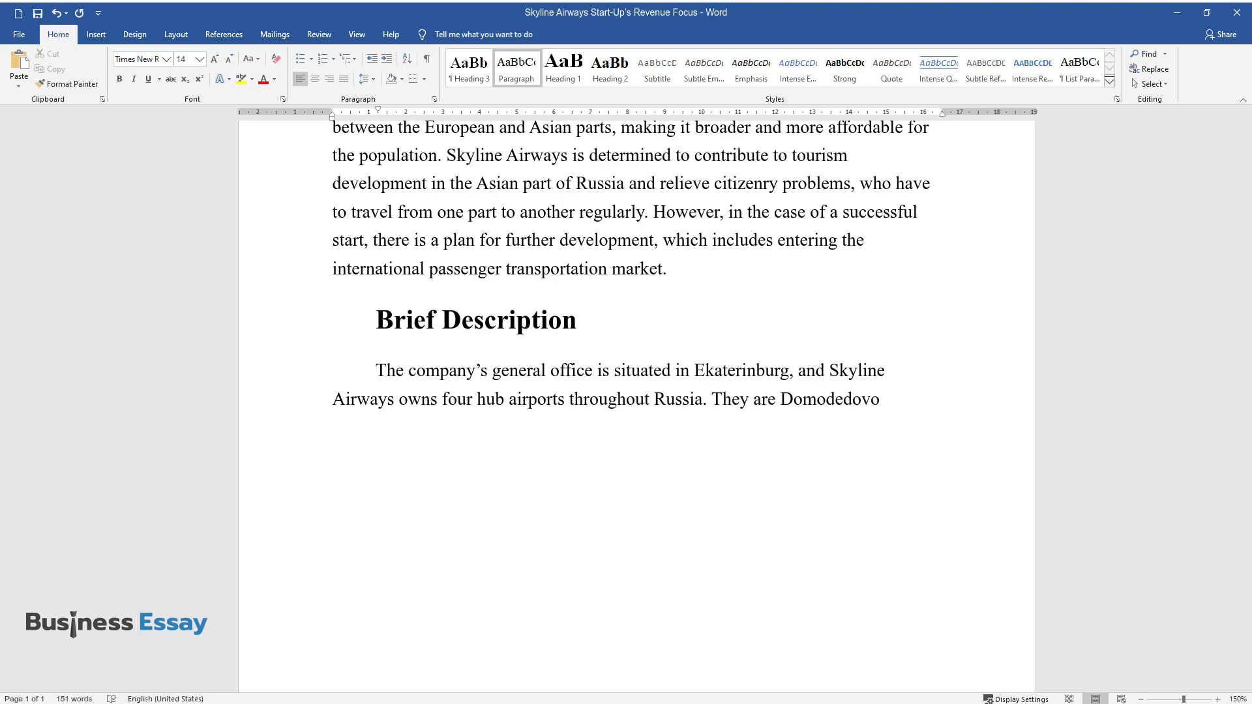
{"action": "type", "text": " in Moscow, Koltsovo in Ekaterinb"}
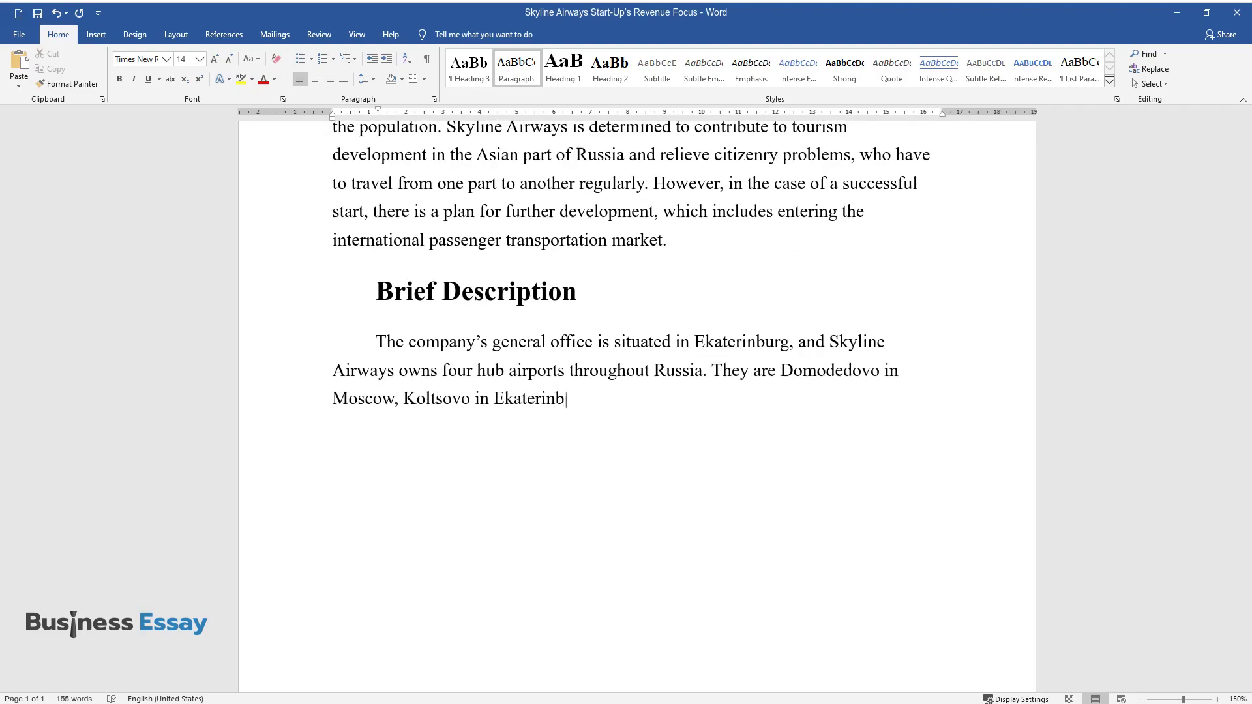
{"action": "type", "text": "urg, Khabarovsk-new in Khabarovs"}
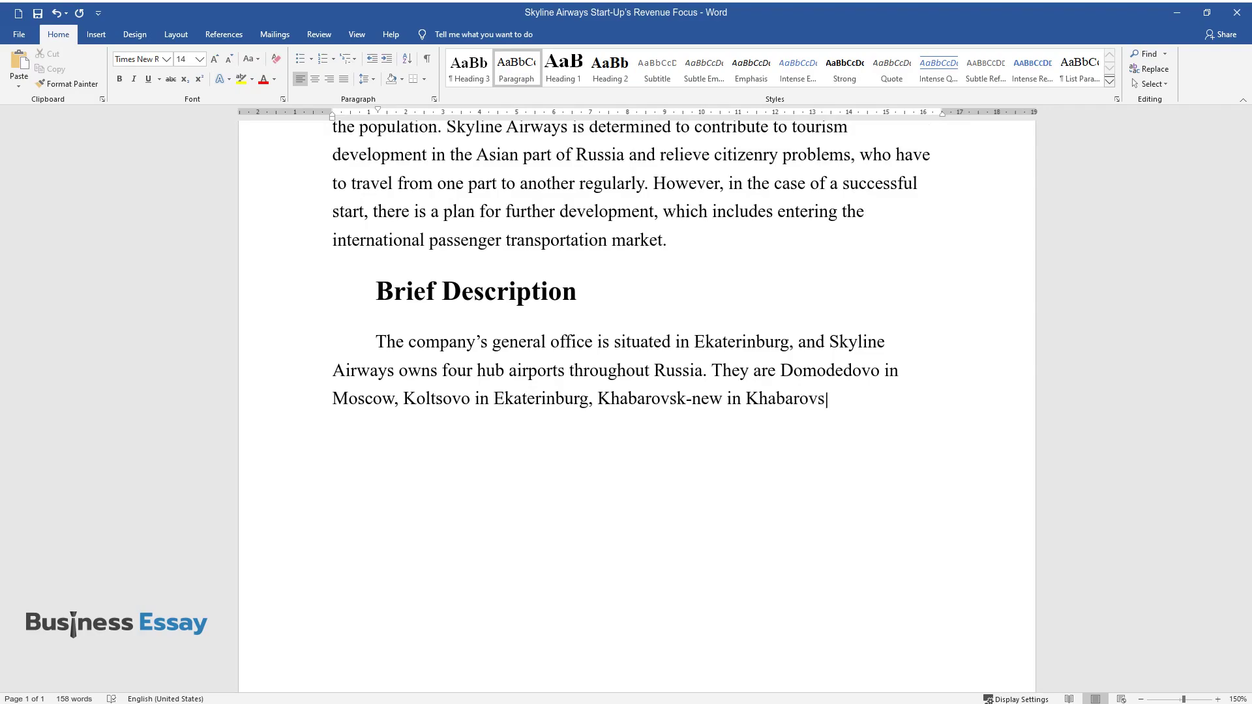
{"action": "type", "text": "k, and Irkutsk airport in Irkuts"}
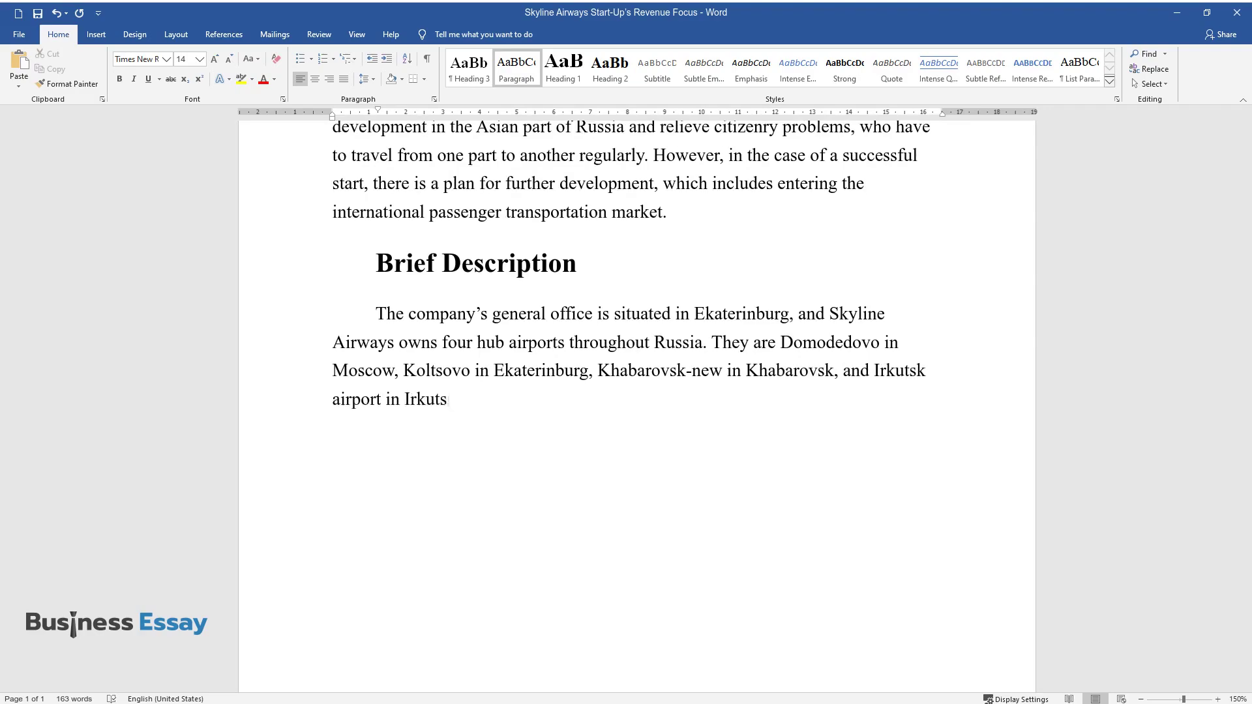
{"action": "type", "text": "k. As it is evident from the afo"}
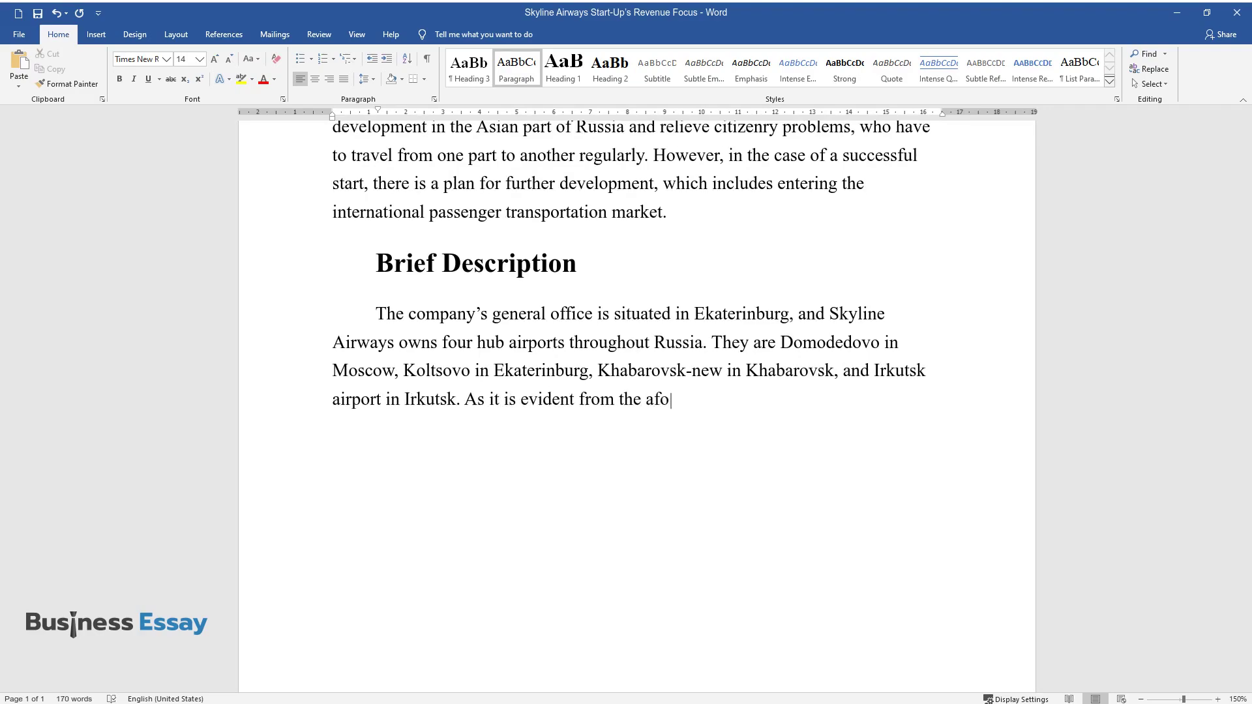
{"action": "type", "text": "rementioned, most of the hub airp"}
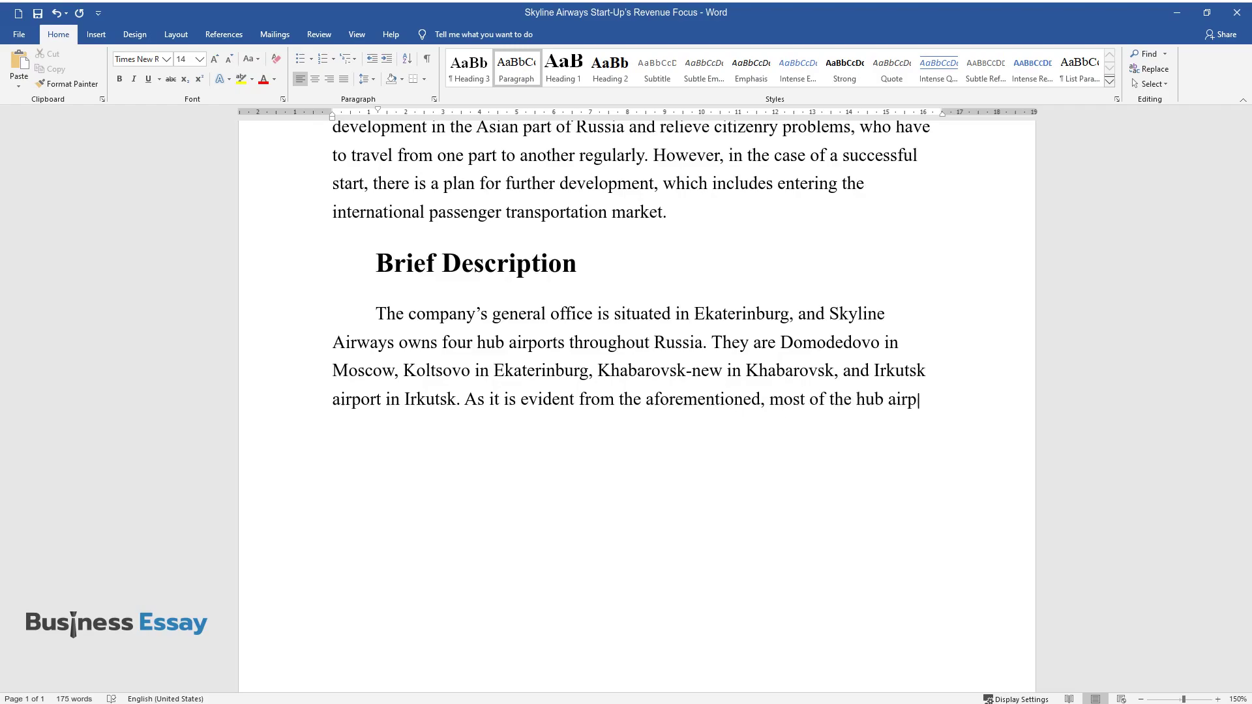
{"action": "type", "text": "orts are located in cities of th"}
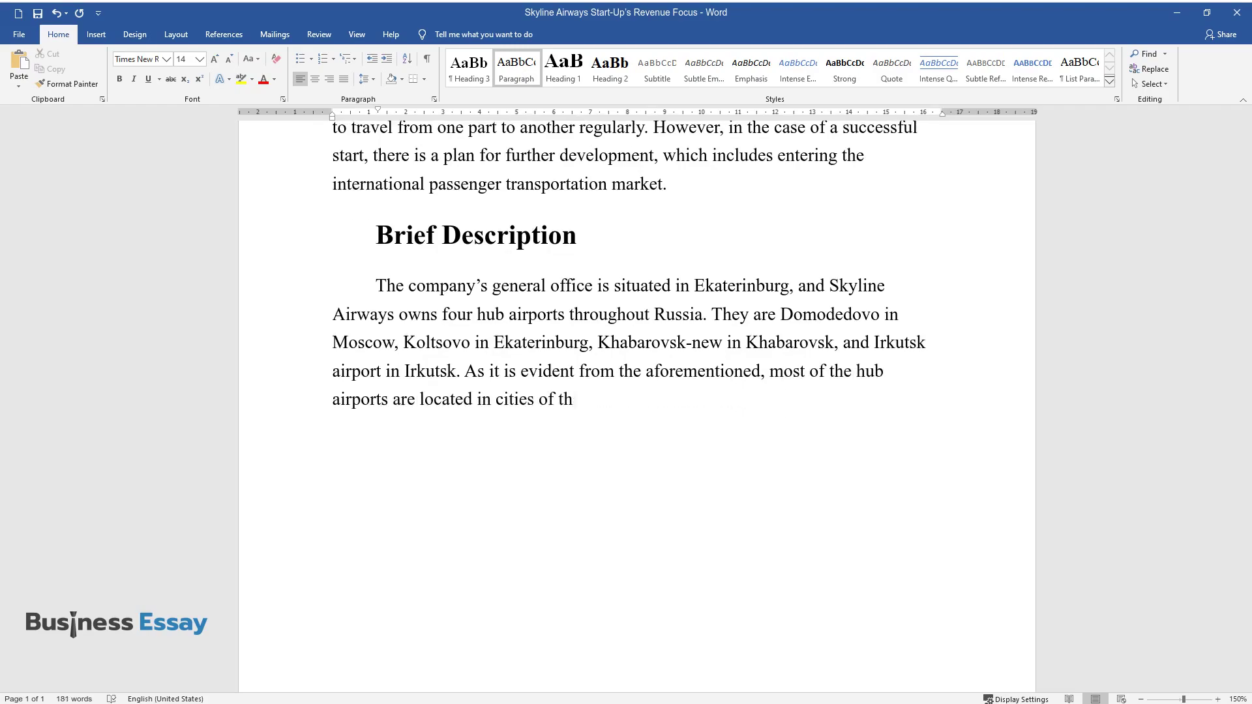
{"action": "type", "text": "e Russian Asian part, which resp"}
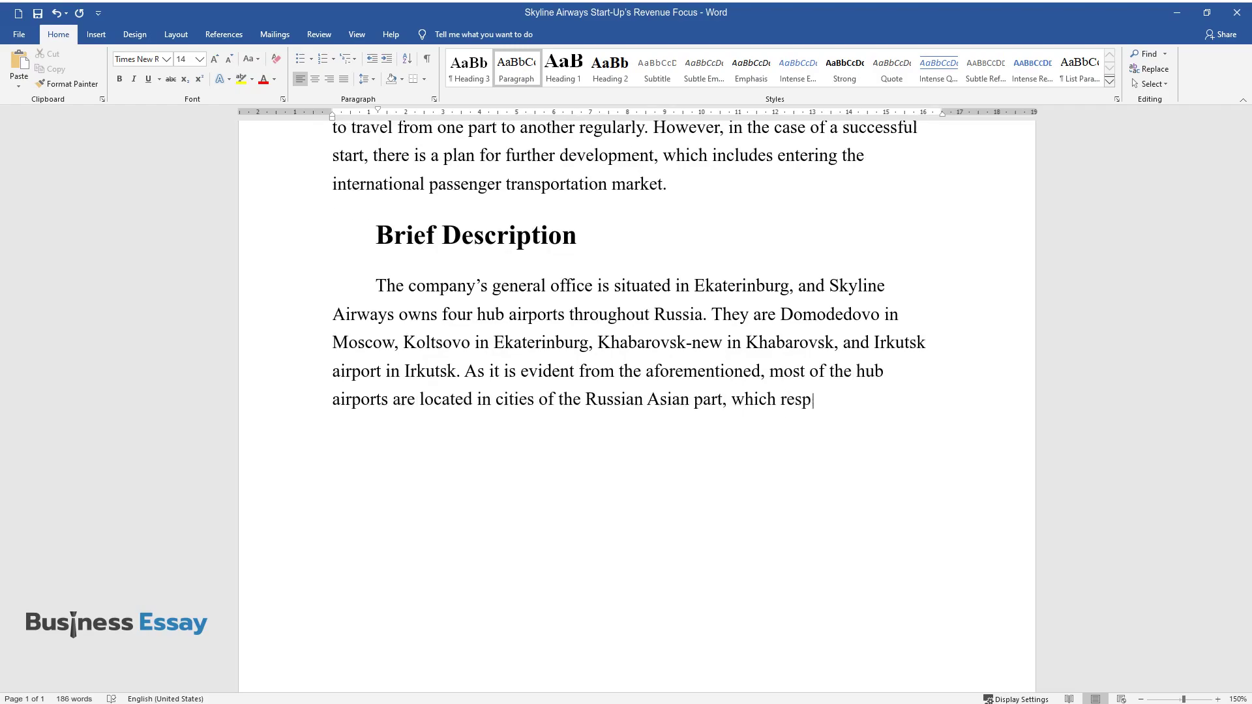
{"action": "type", "text": "onds to the brand positioning. M"}
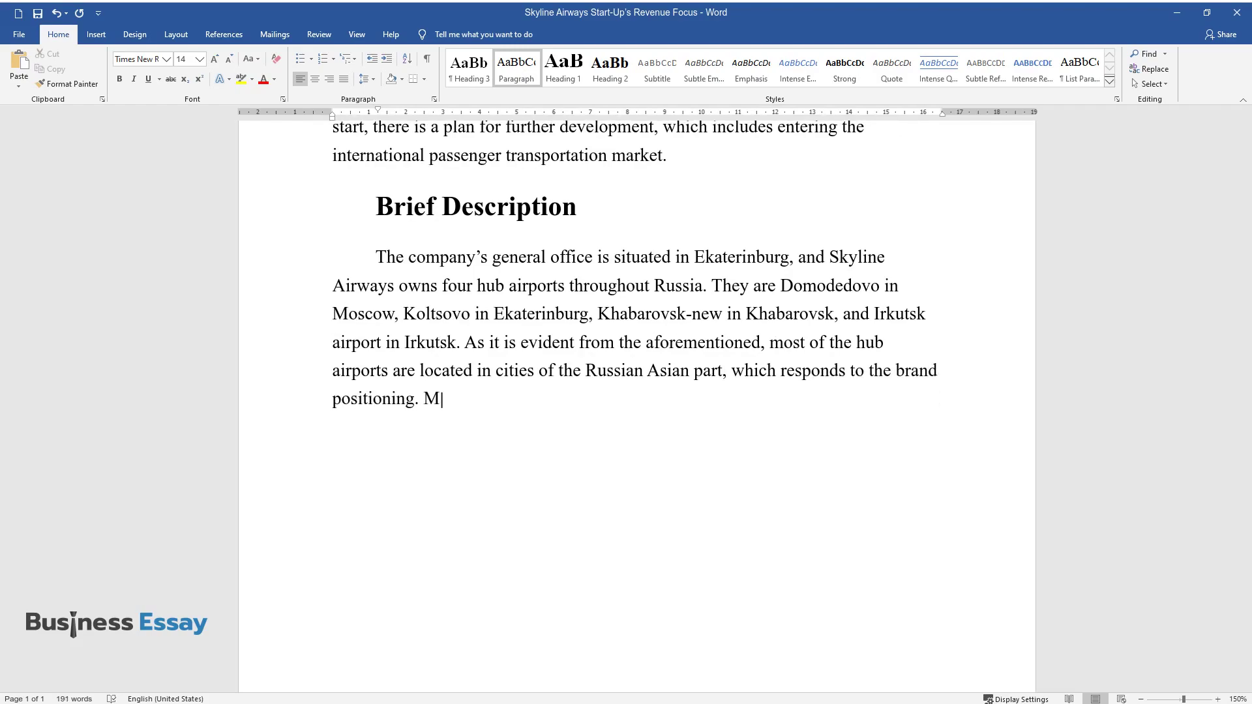
{"action": "type", "text": "oreover, the company owns air tec"}
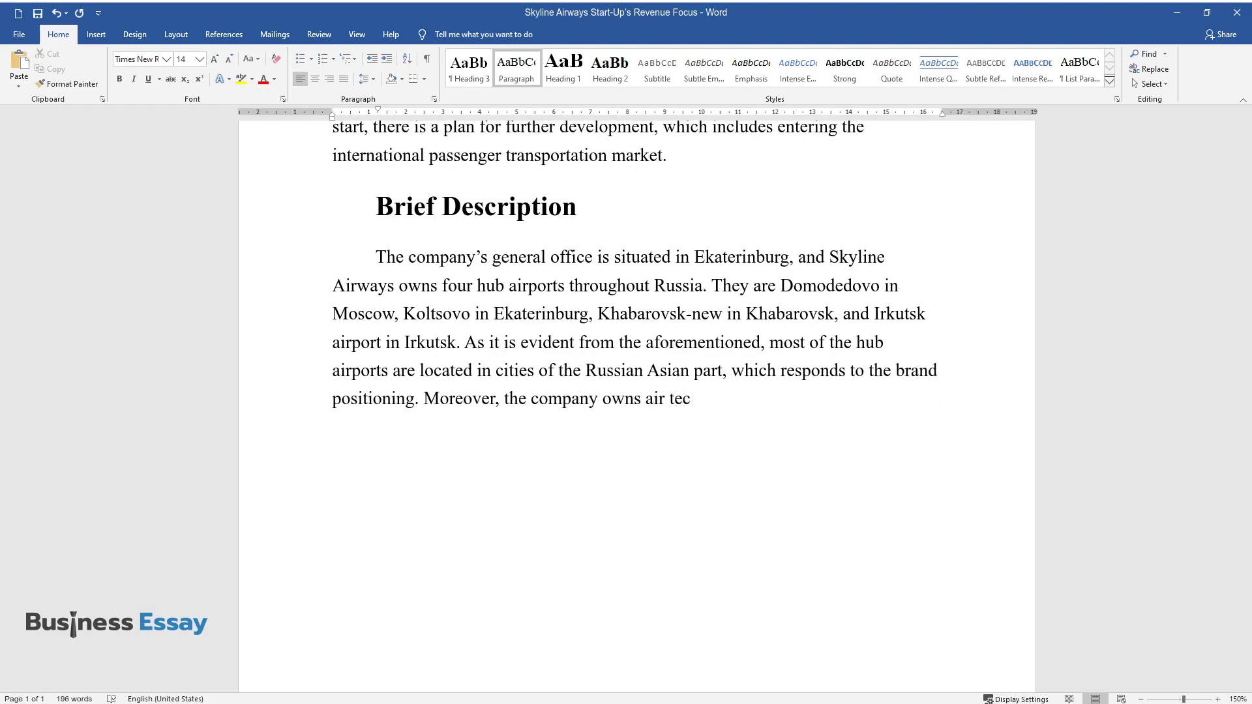
{"action": "type", "text": "hnical service centers in such "}
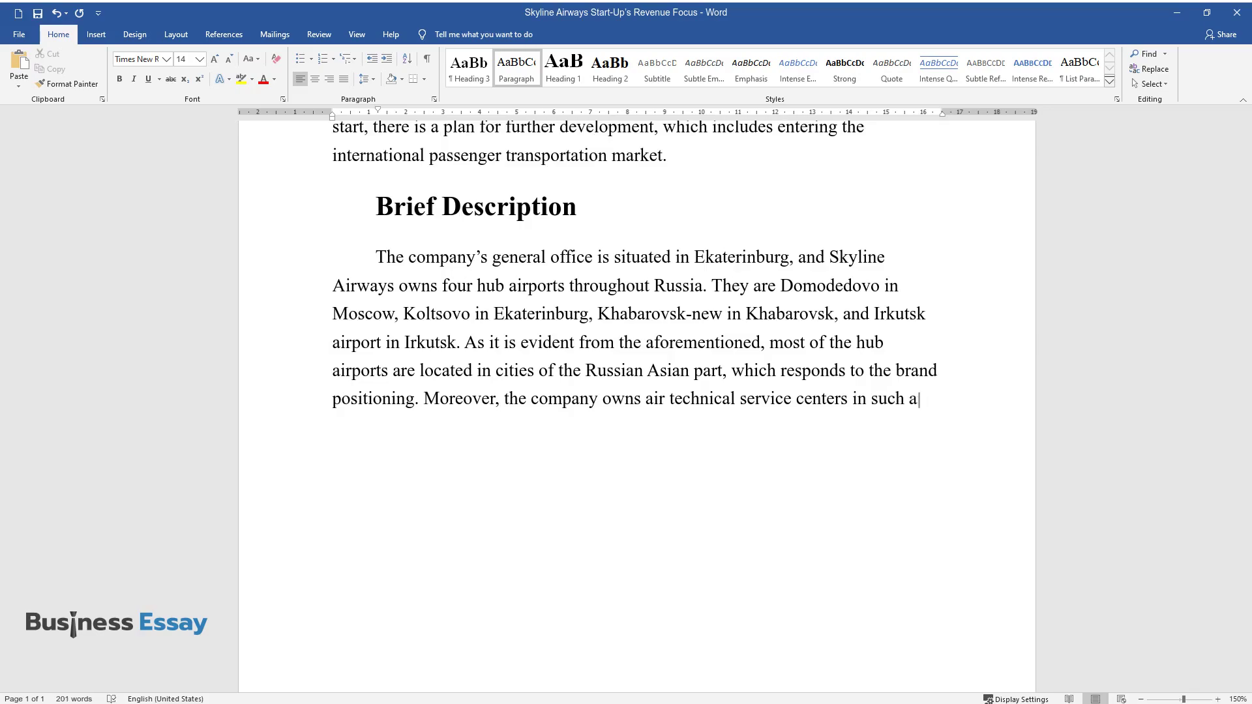
{"action": "type", "text": "airports as Pulkovo in Saint-Pete"}
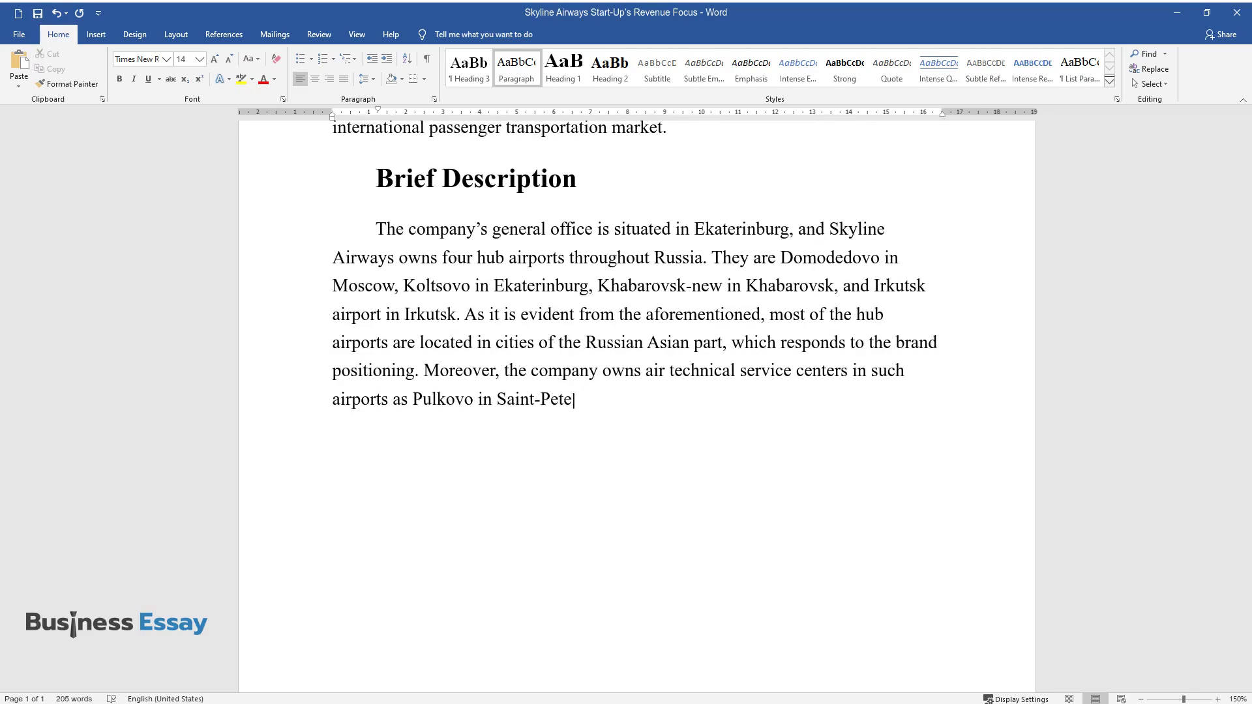
{"action": "type", "text": "rsburg, Domodedovo in Moscow, Ko"}
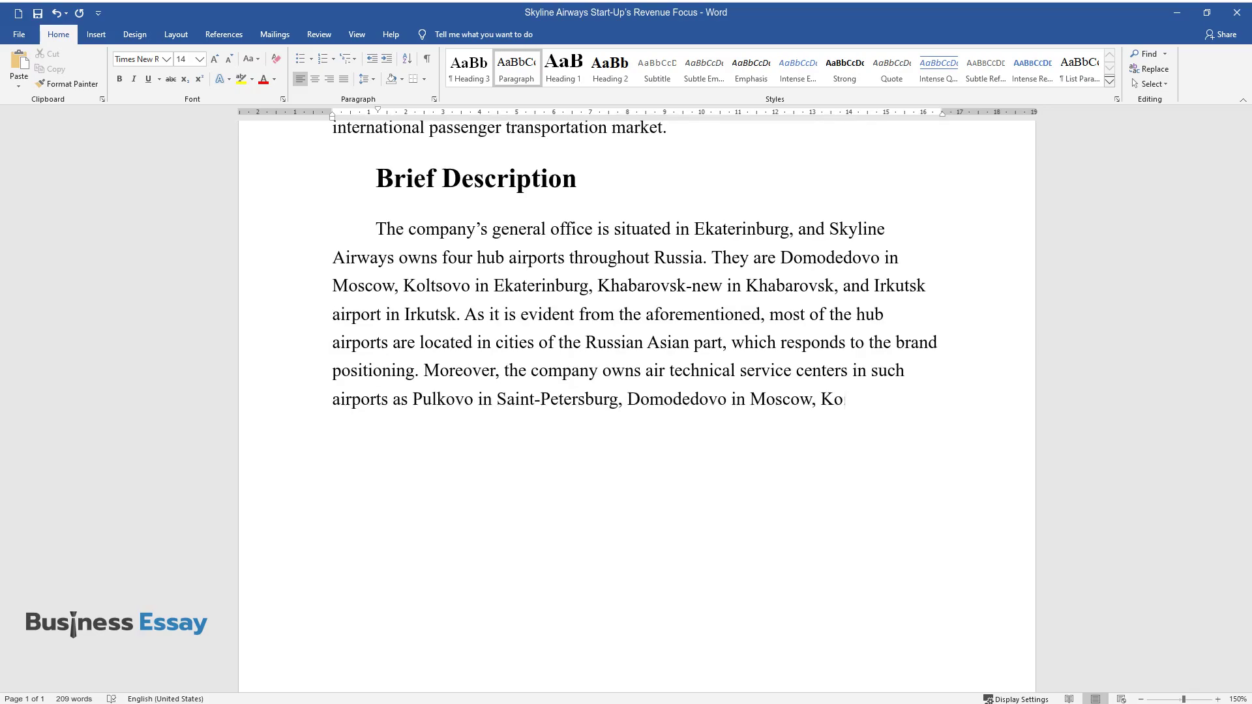
{"action": "type", "text": "ltsovo in Ekaterinburg, and Khaba"}
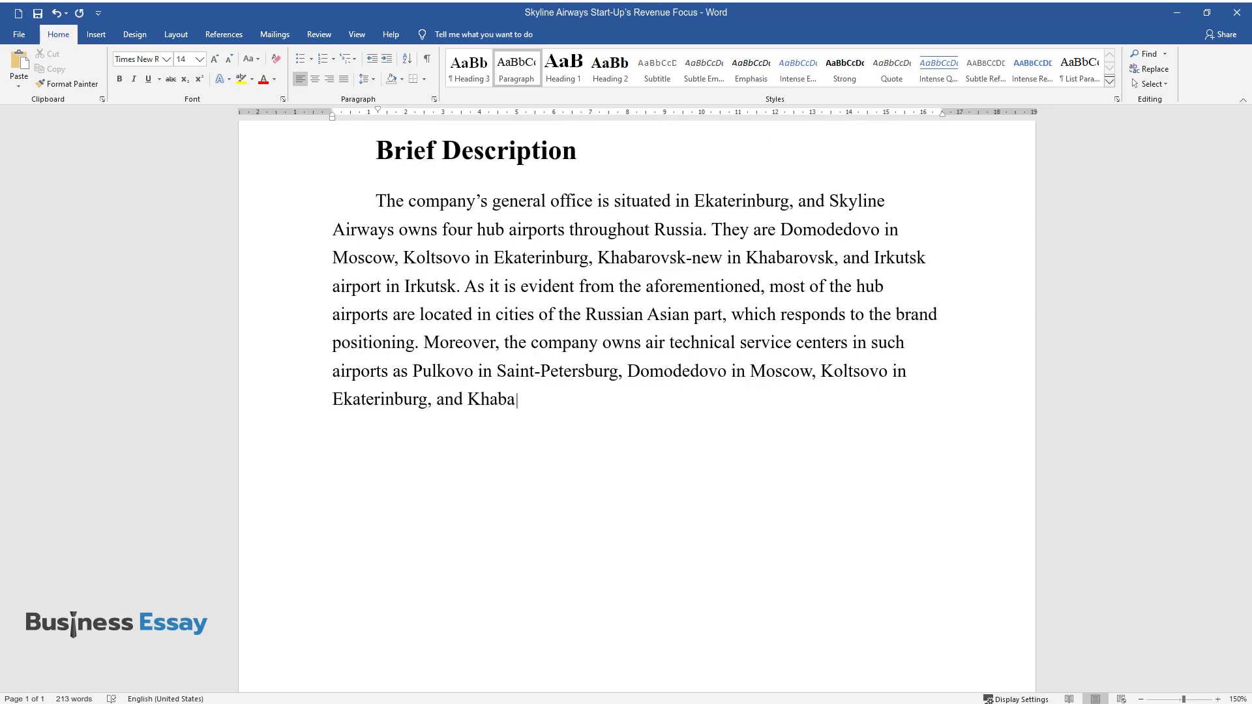
{"action": "type", "text": "rovsk-new in Khabarovsk. The Sky"}
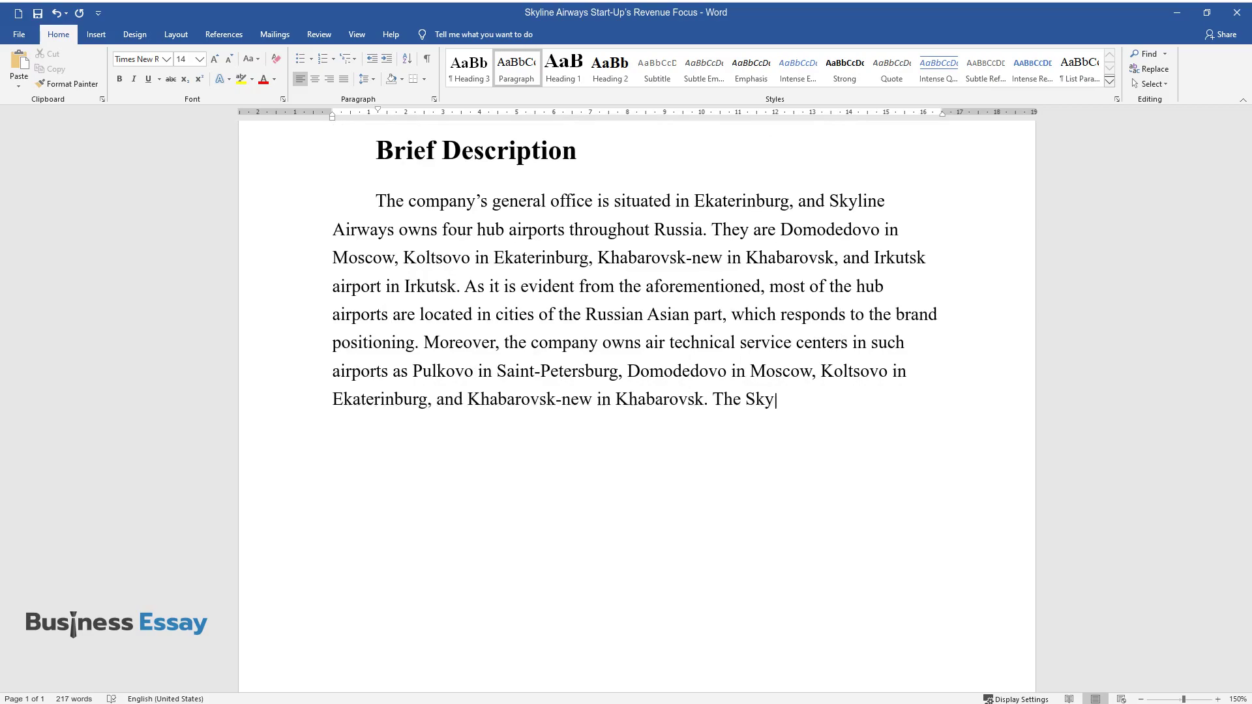
{"action": "type", "text": "line Airways fleet consi"}
{"action": "type", "text": "sts of t"}
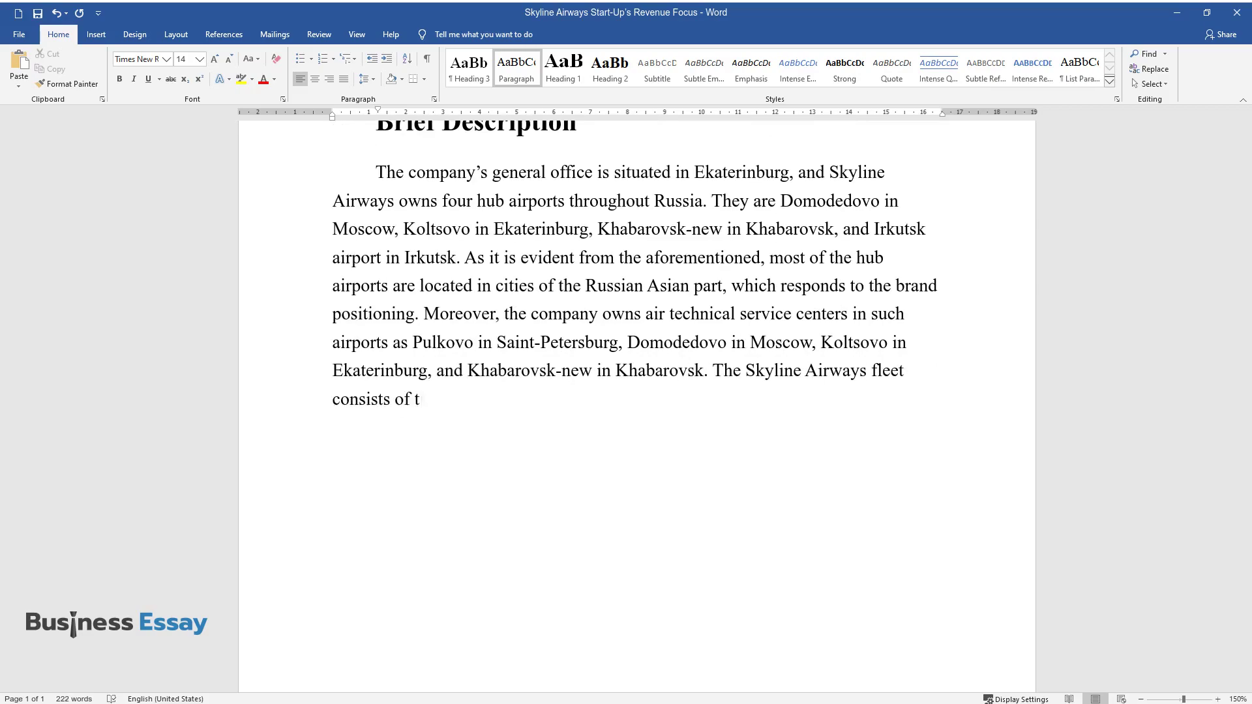
{"action": "type", "text": "he A320 family of aircraft of Ai"}
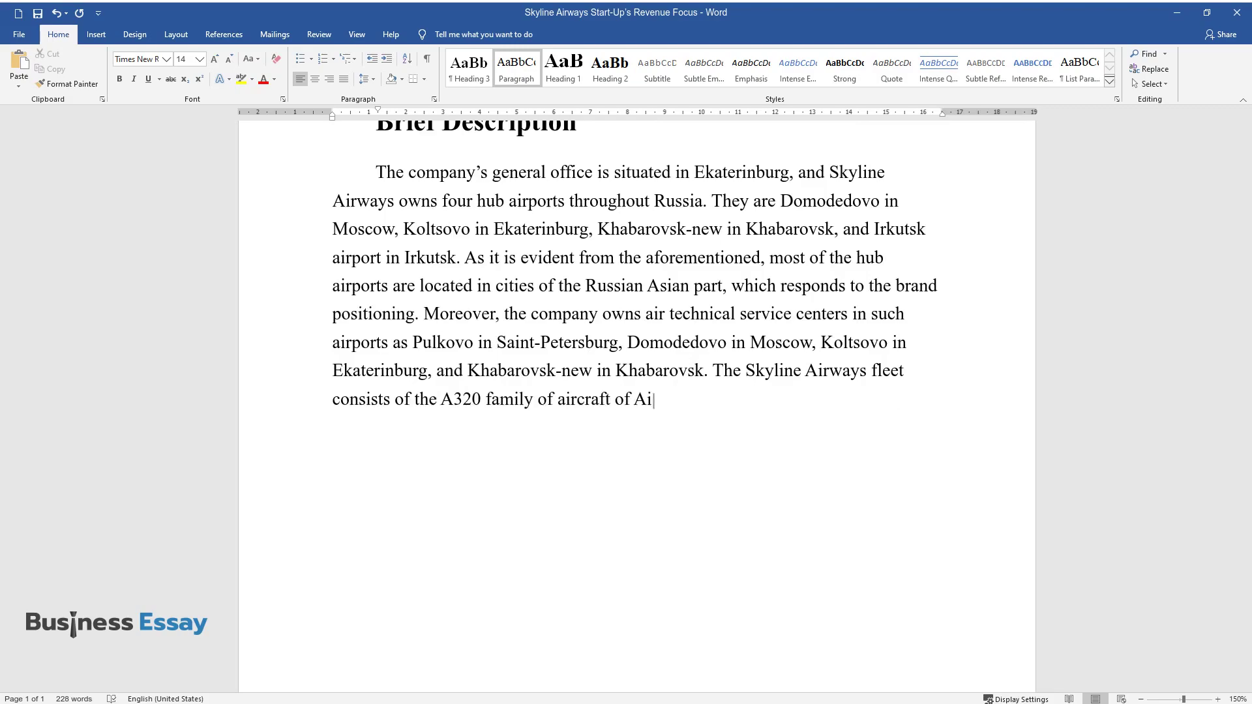
{"action": "type", "text": "rbus concern, and its feet size presents 50 items"}
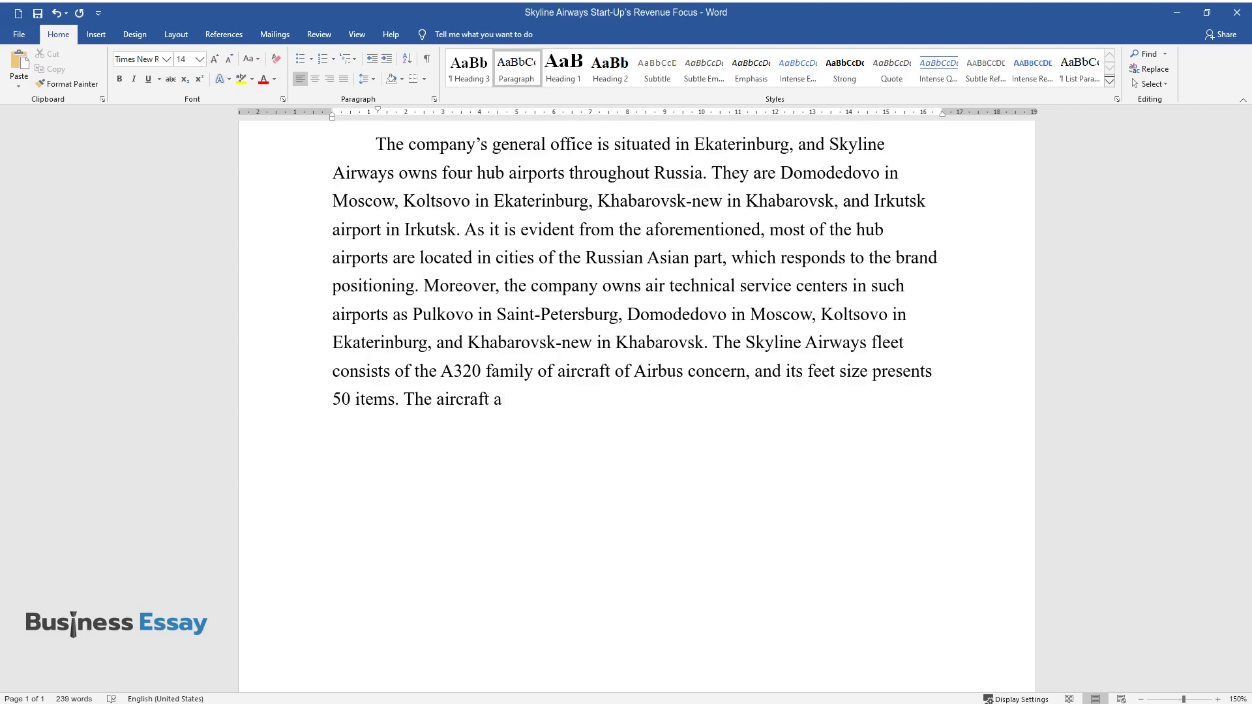
{"action": "type", "text": ". The aircraft are well-appointed and are suitab"}
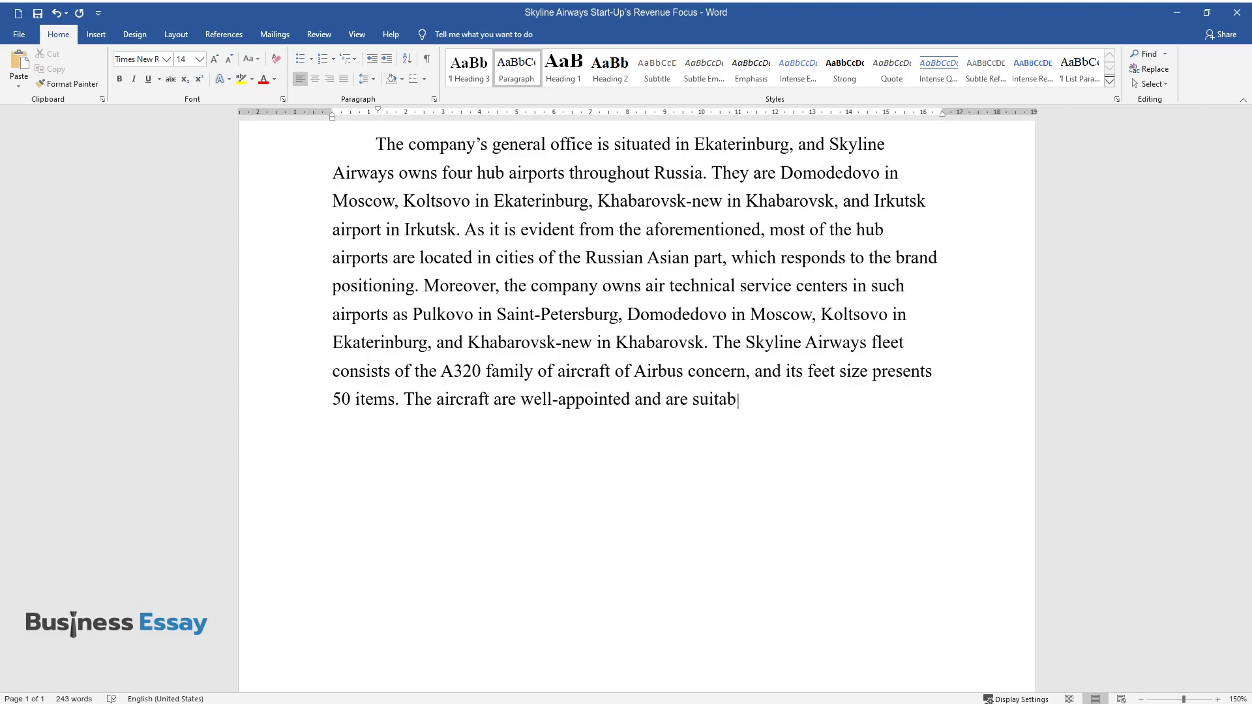
{"action": "type", "text": "le for long flights above vast S"}
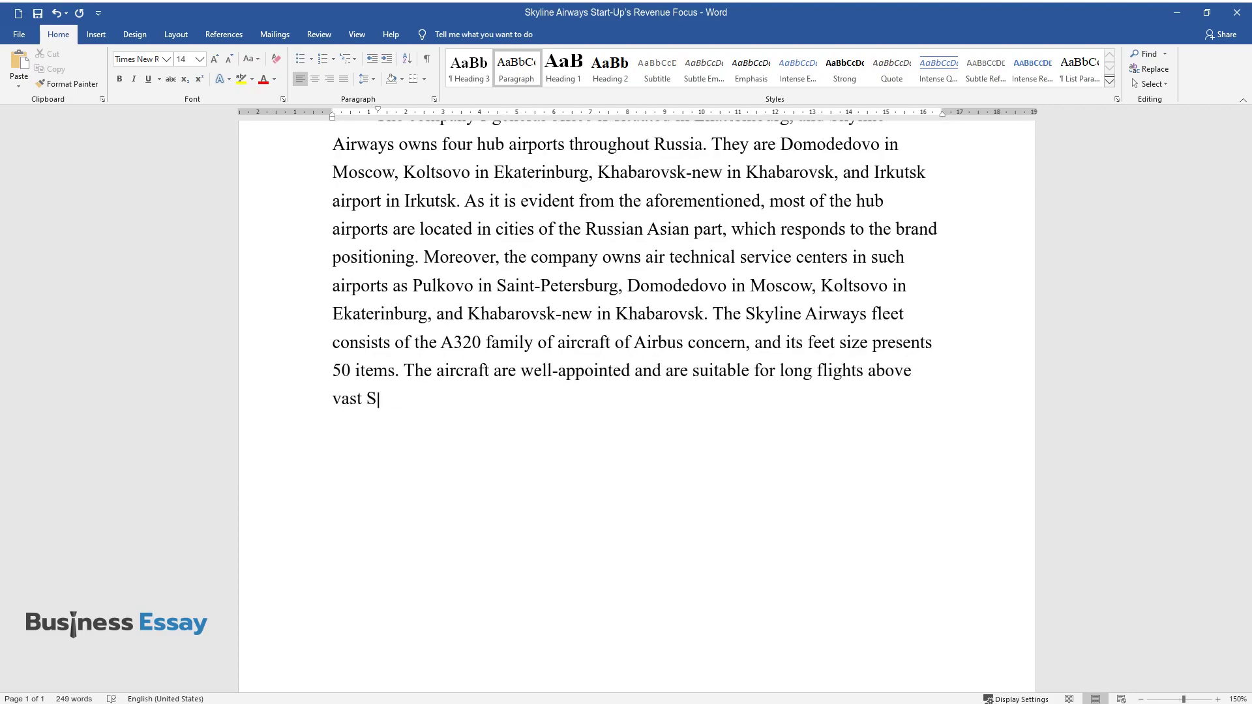
{"action": "type", "text": "iberian forests."}
{"action": "key", "text": "Return"}
- Write the paragraph on seven interline agreements, possible foreign partners and plans to join IATA
{"action": "type", "text": "S"}
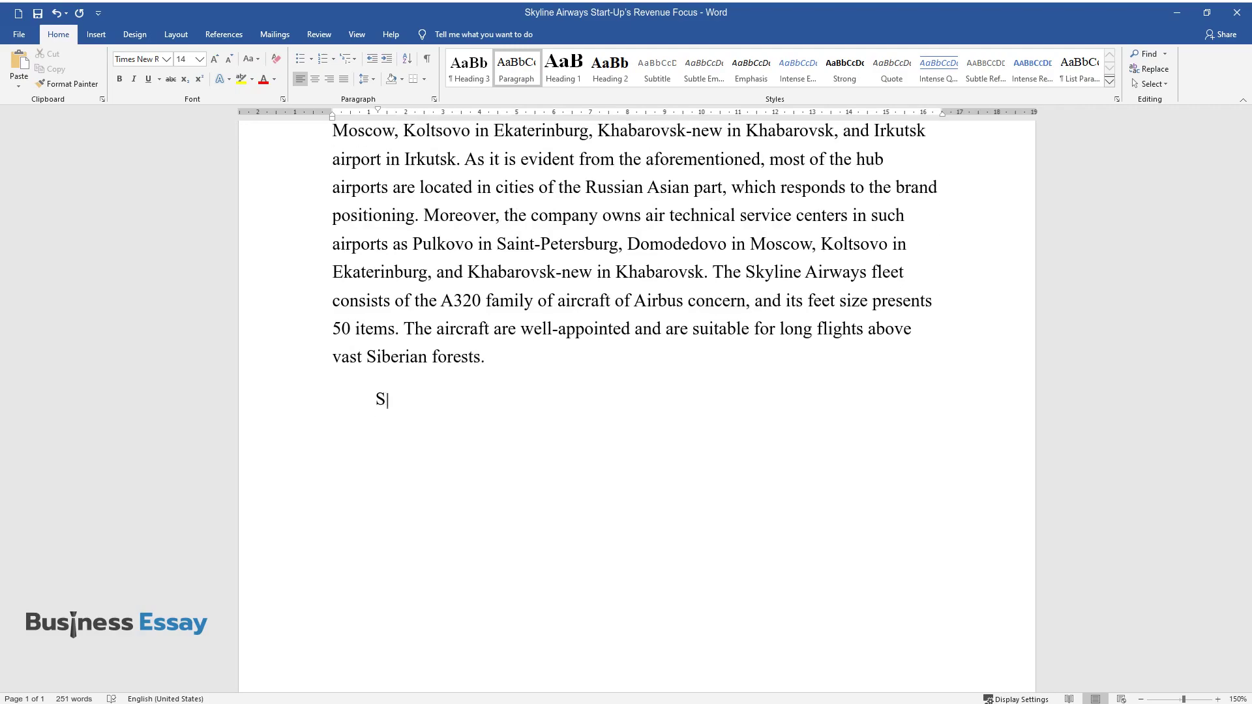
{"action": "type", "text": "kyline Airways has not entered an"}
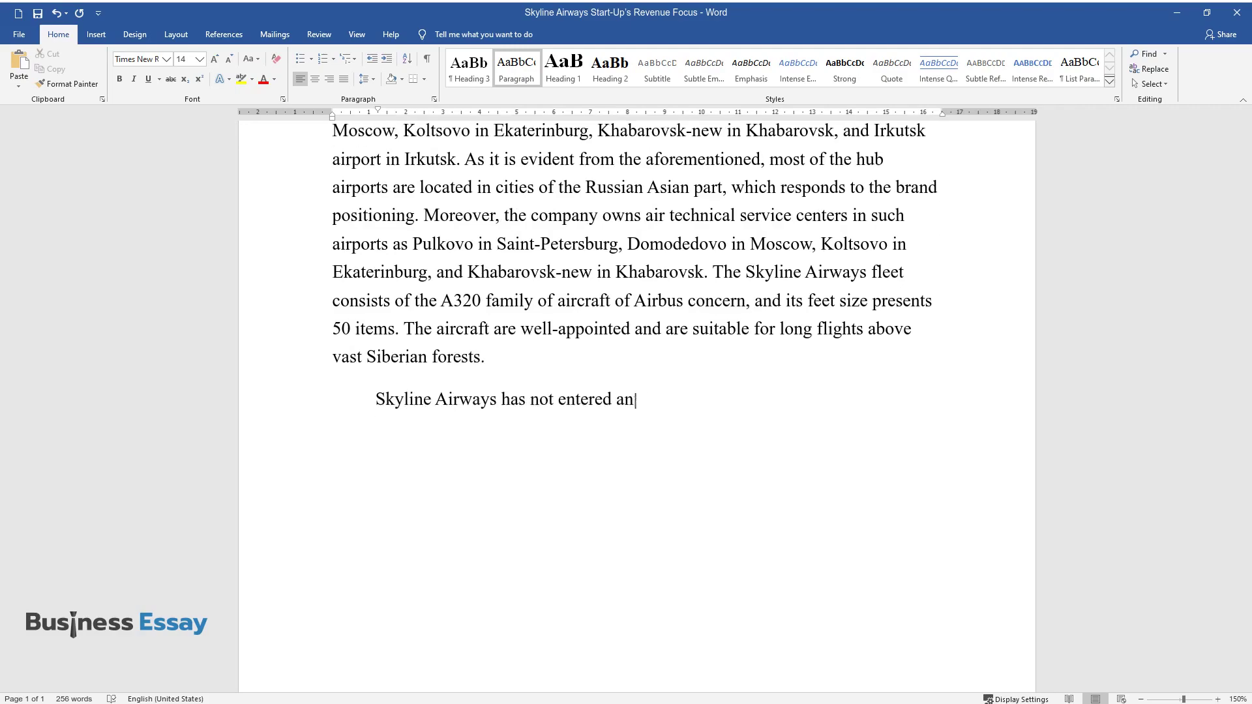
{"action": "type", "text": "y airline unions; however, it has"}
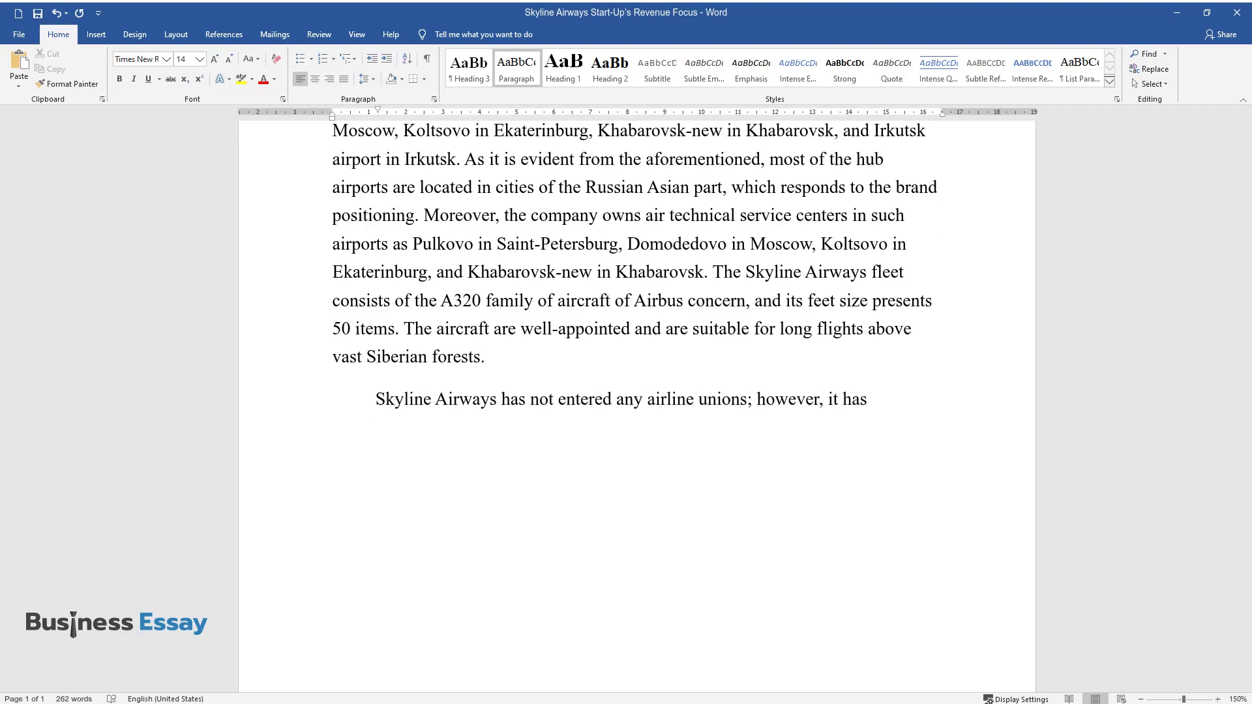
{"action": "type", "text": " concluded seven interline agreem"}
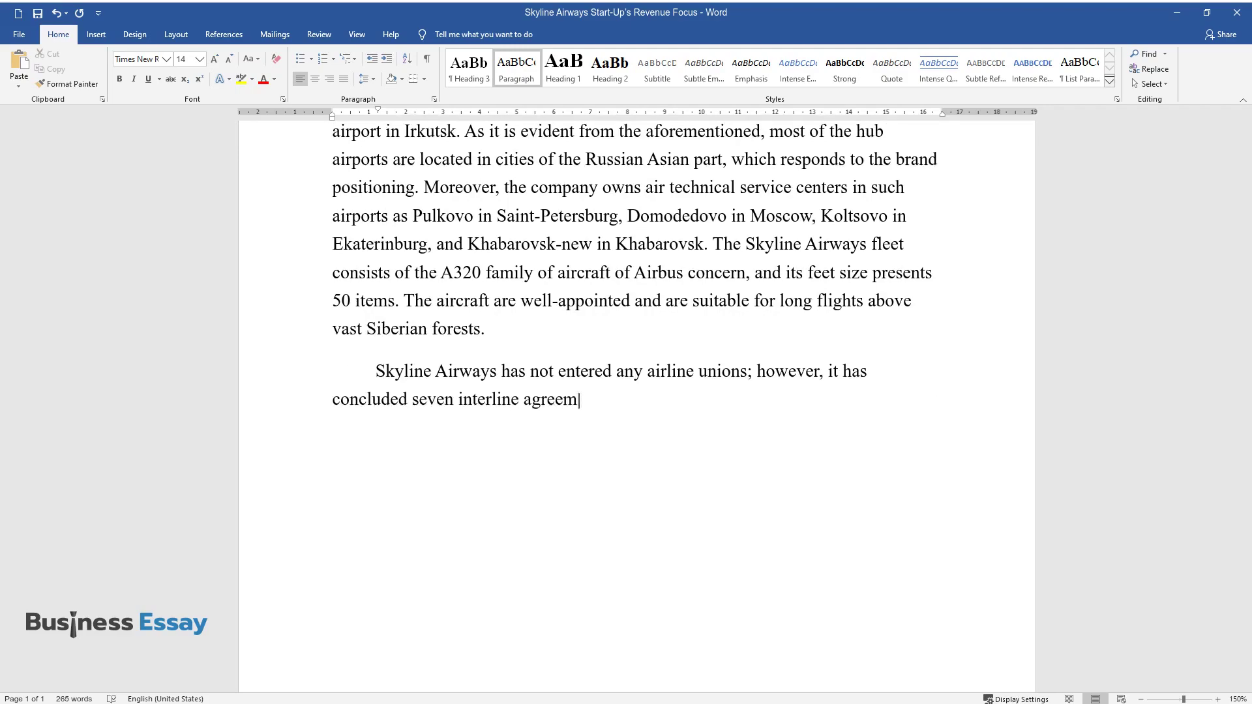
{"action": "type", "text": "ents with Russian airline compan"}
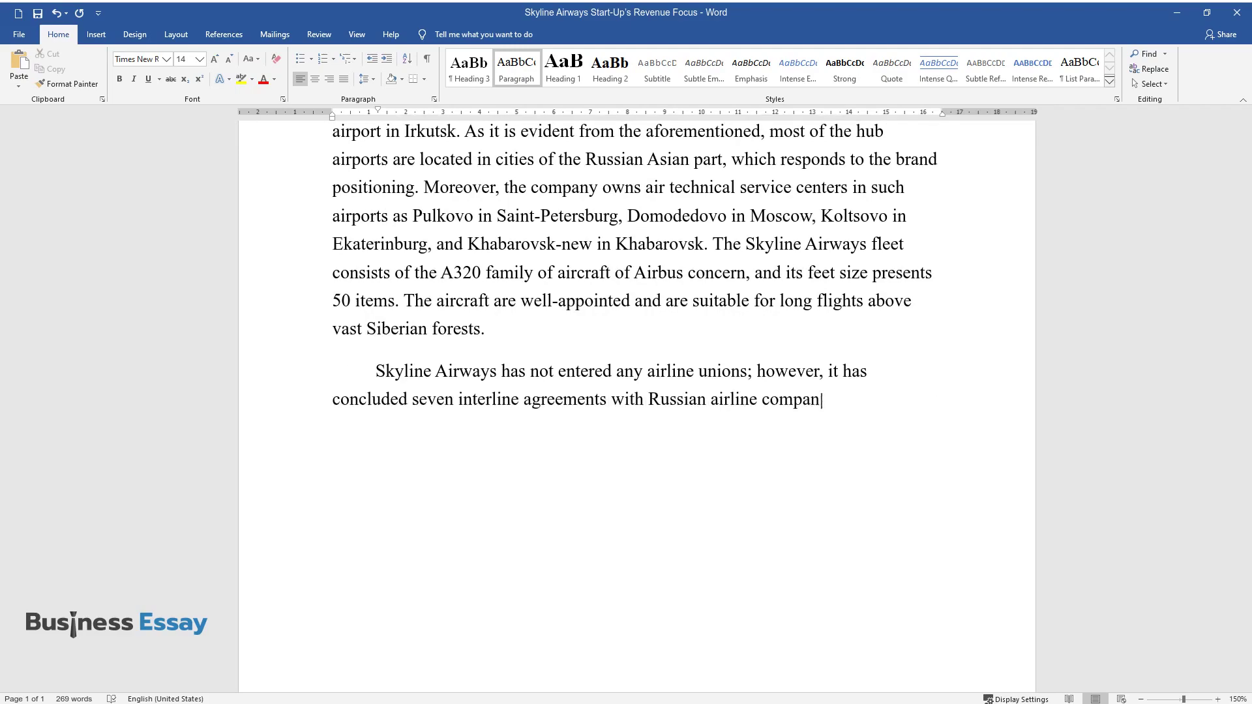
{"action": "type", "text": "ies, among which is Aeroflot, its affiliated undertaking Pobeda, "}
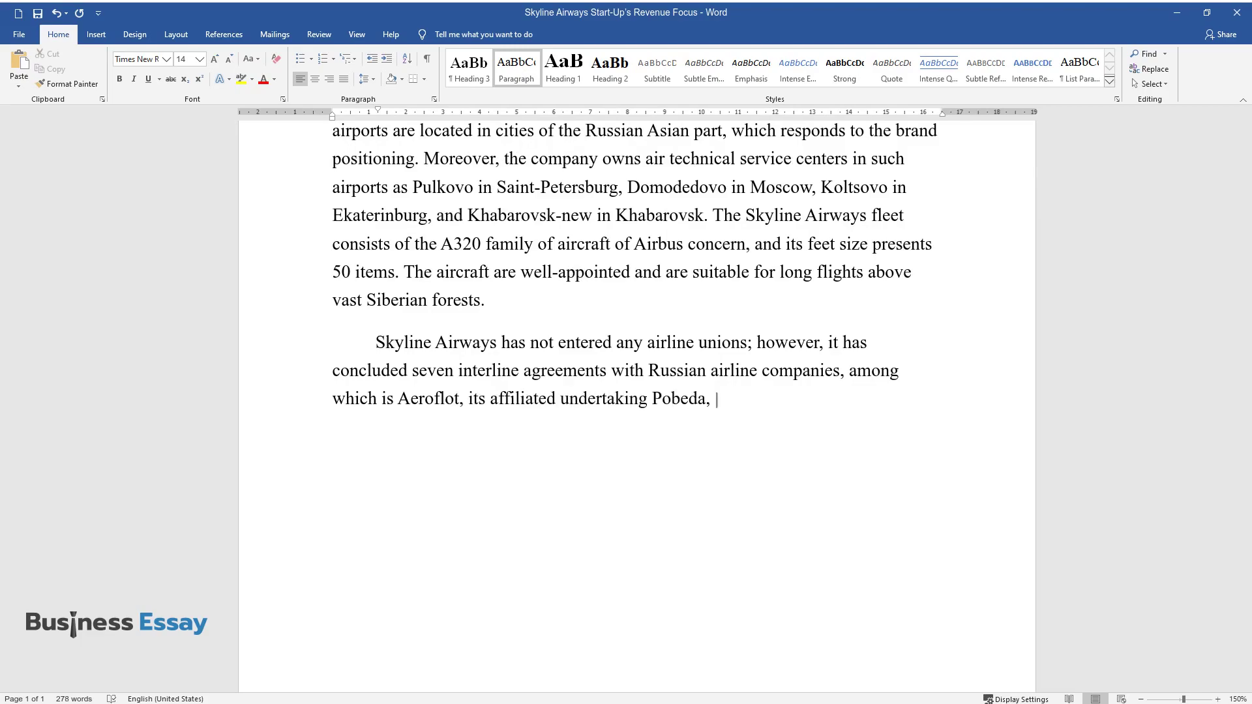
{"action": "type", "text": "and S7 Airlines. There is a possib"}
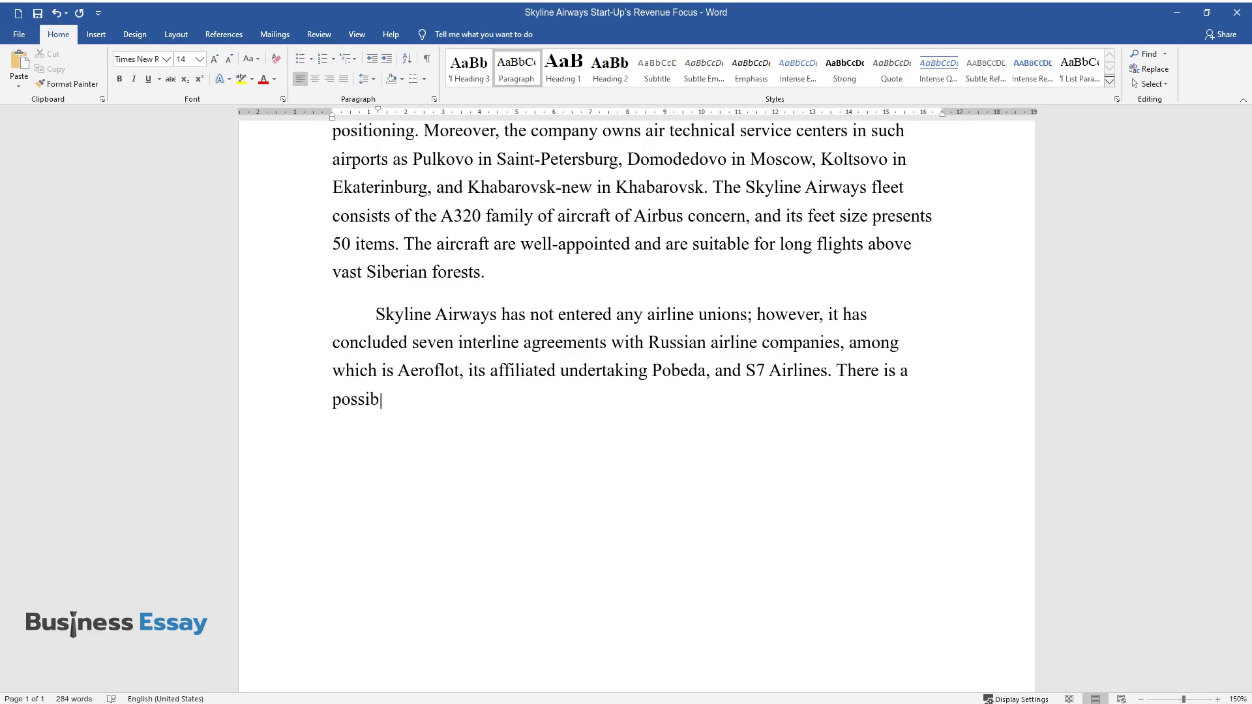
{"action": "type", "text": "ility of concluding agreements w"}
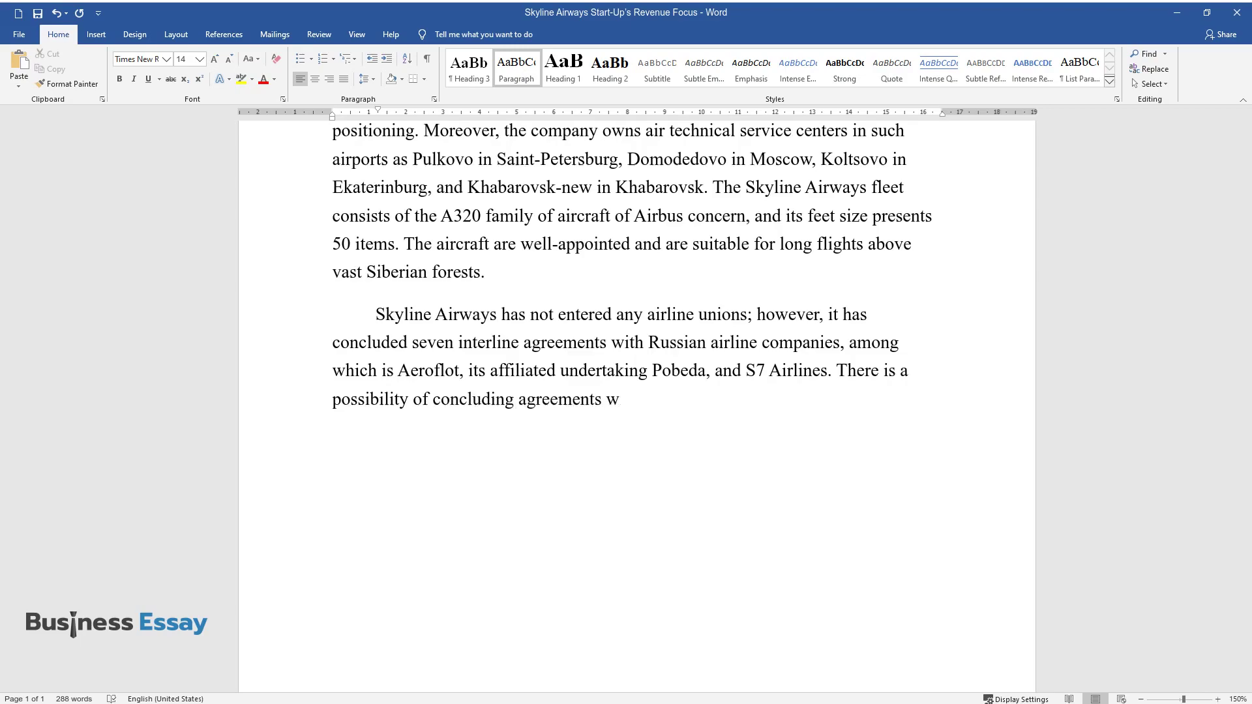
{"action": "type", "text": "ith foreign airlines, for instanc"}
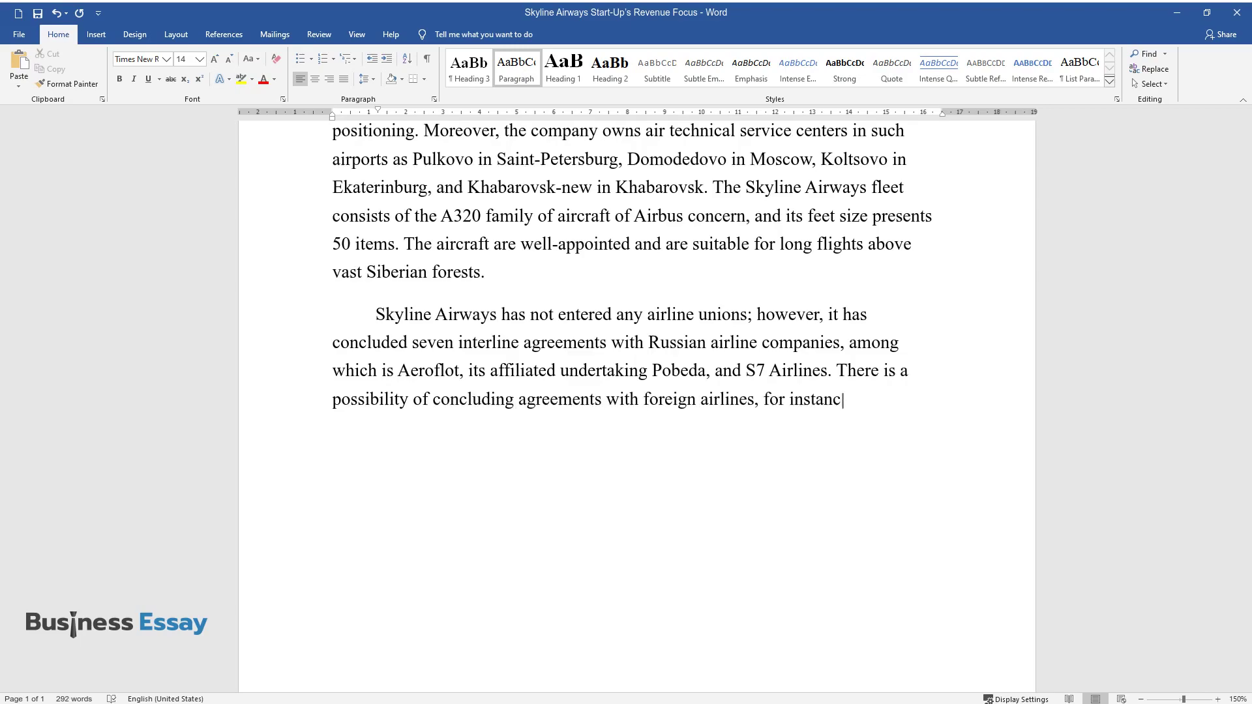
{"action": "type", "text": "e, Czech Airlines, Emirates, and "}
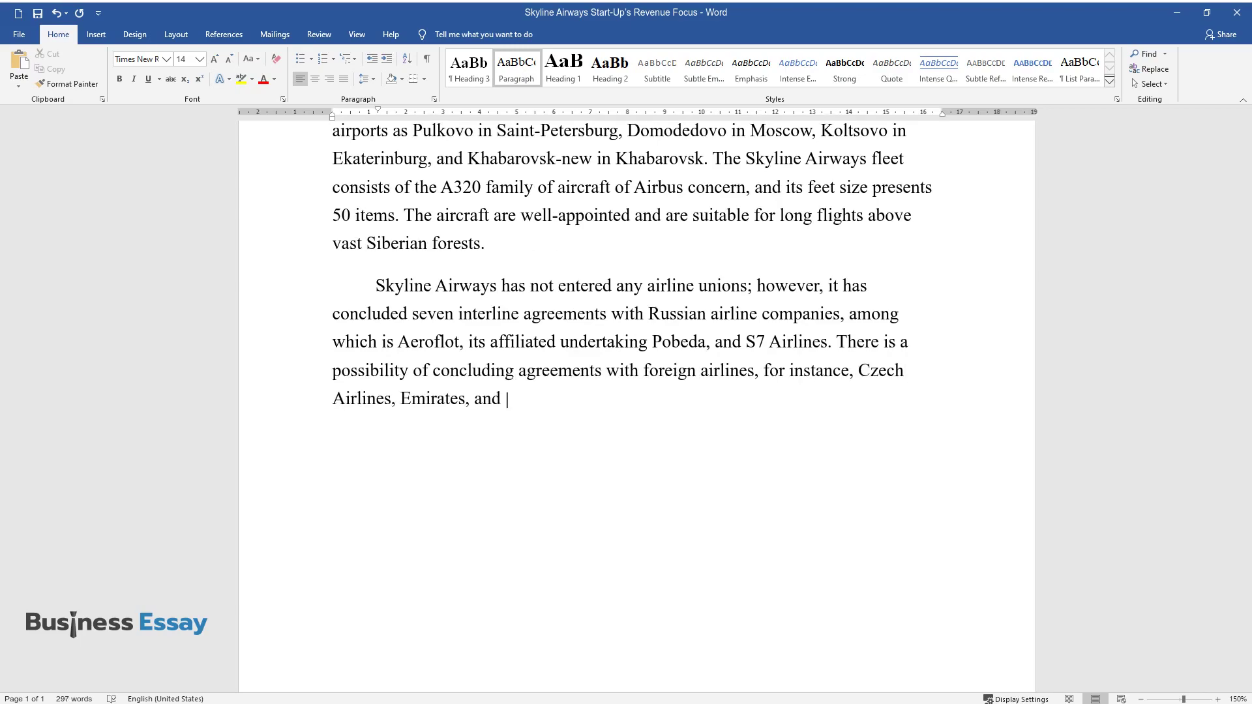
{"action": "type", "text": "Turkish Airlines, in the future i"}
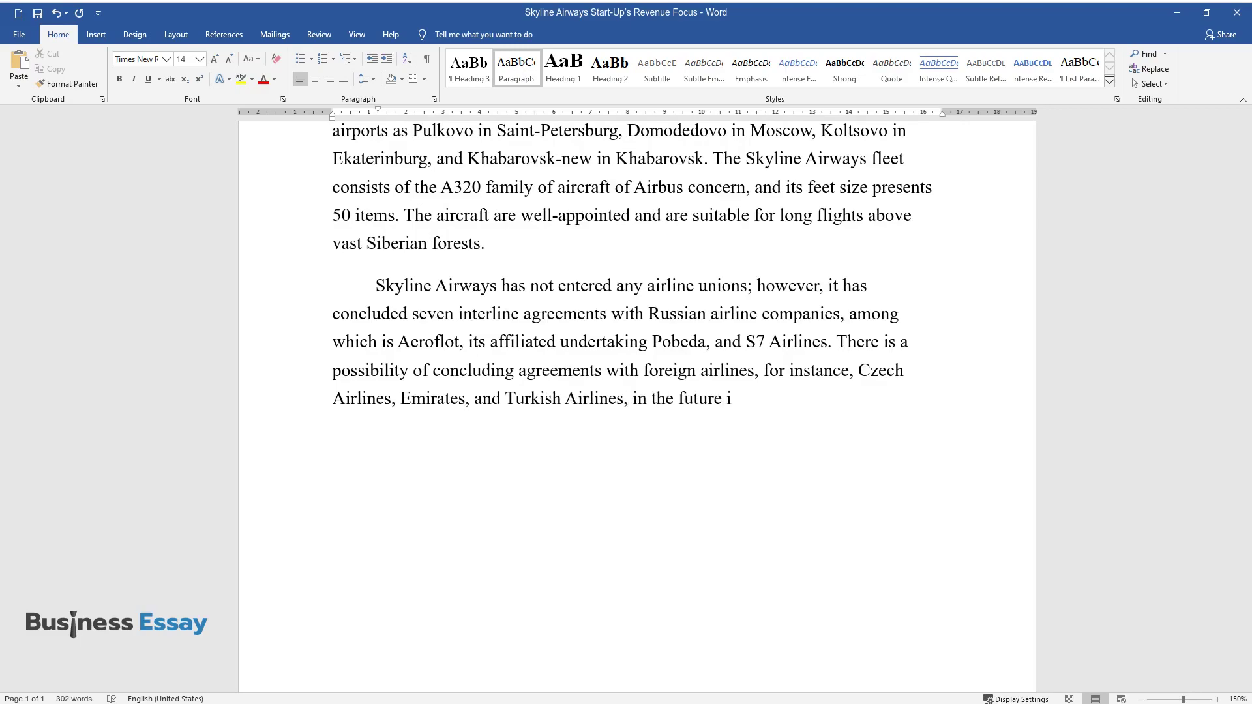
{"action": "type", "text": "n the case of scaling and enterin"}
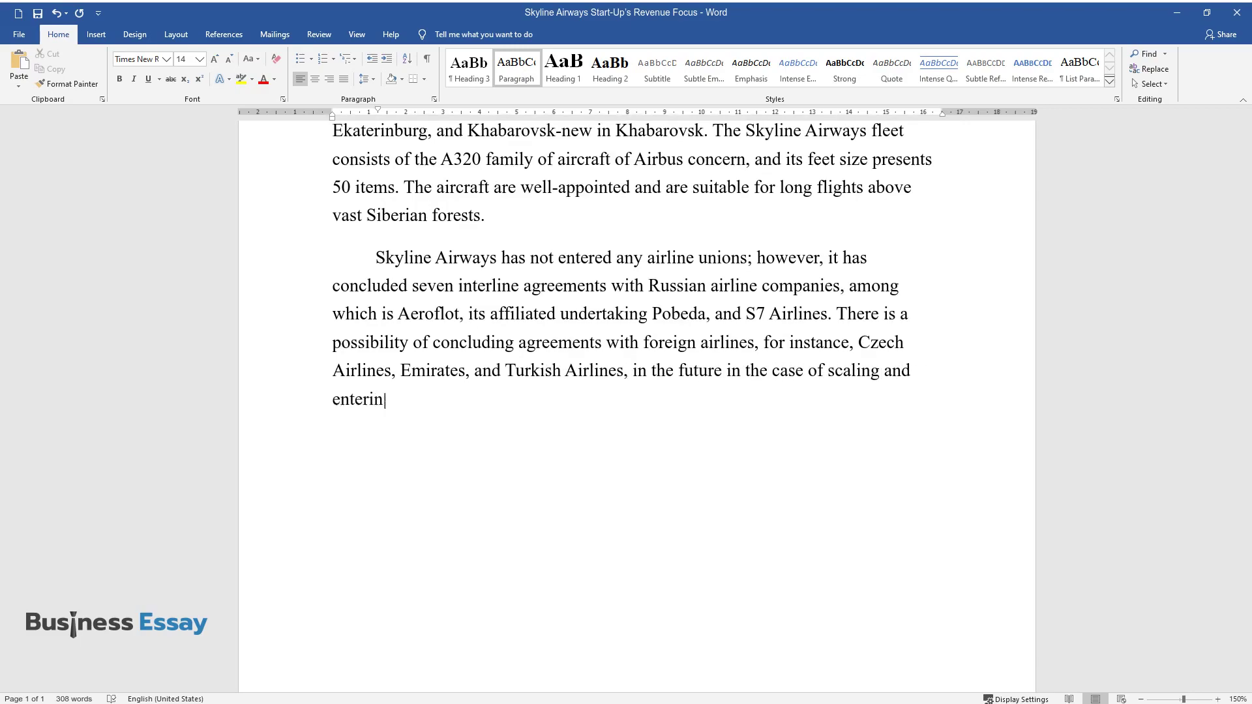
{"action": "type", "text": "g the international market. More"}
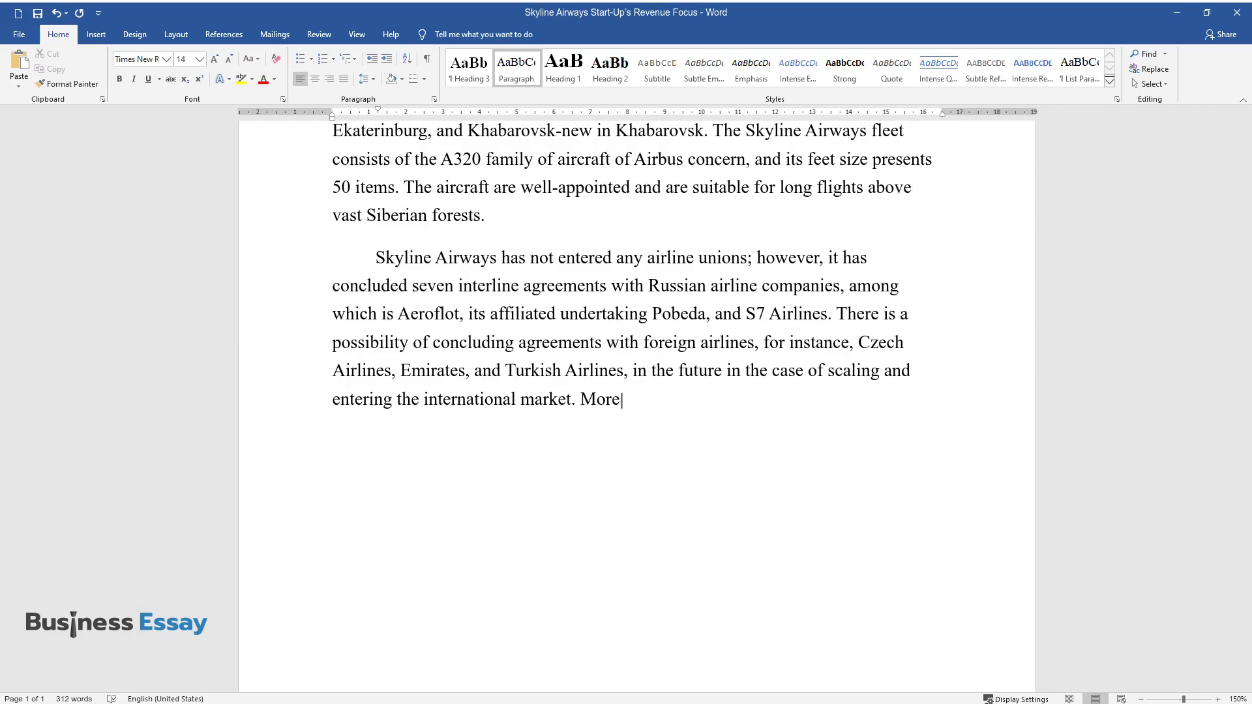
{"action": "type", "text": "over, further plans include joini"}
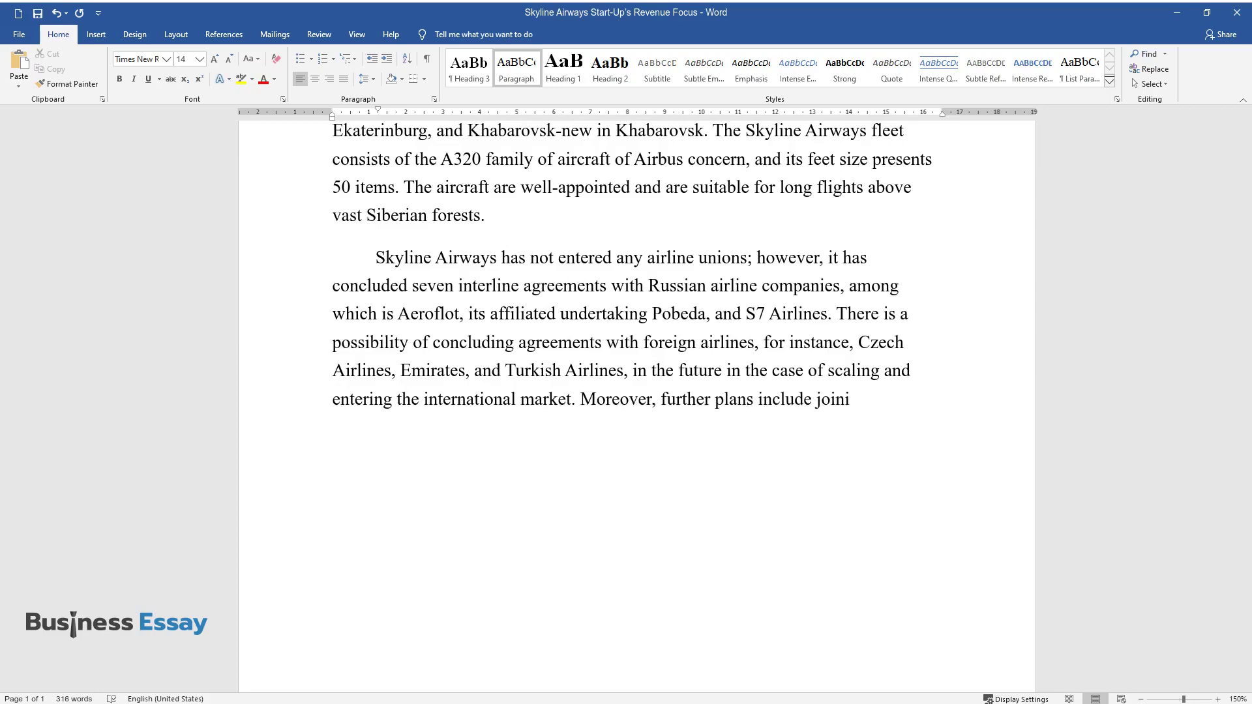
{"action": "type", "text": "ng the Internatio"}
{"action": "type", "text": "nal Air Transpor"}
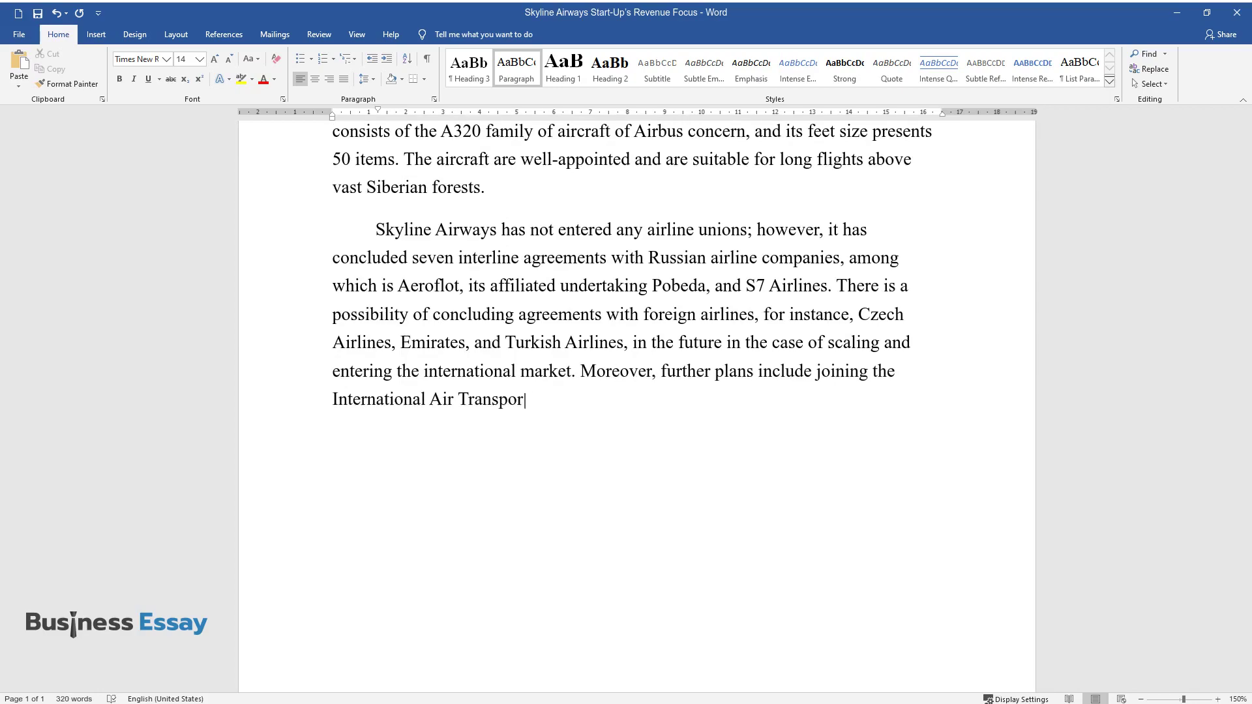
{"action": "type", "text": "t Association."}
{"action": "key", "text": "Return"}
- Add the 'Airline Revenue Strategy' heading and a paragraph on Siberian tourism and business routes to Moscow and Saint-Petersburg
{"action": "type", "text": "A"}
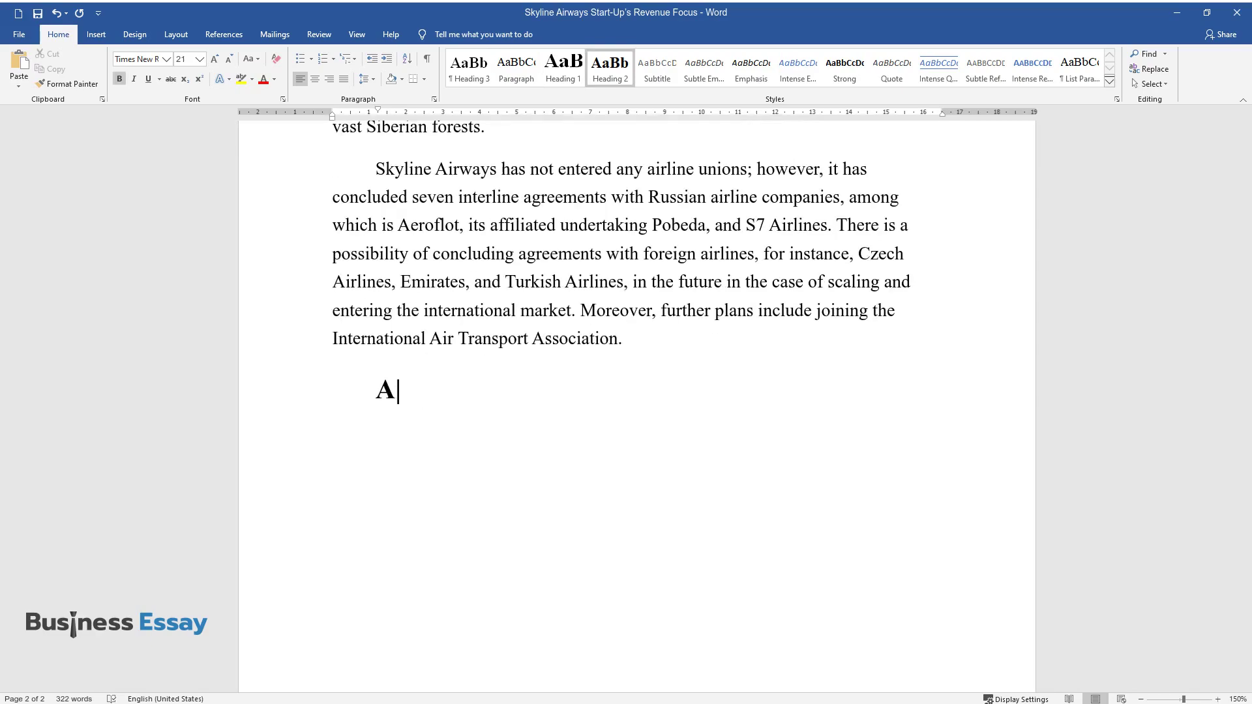
{"action": "type", "text": "irline Revenue Strategy"}
{"action": "key", "text": "Return"}
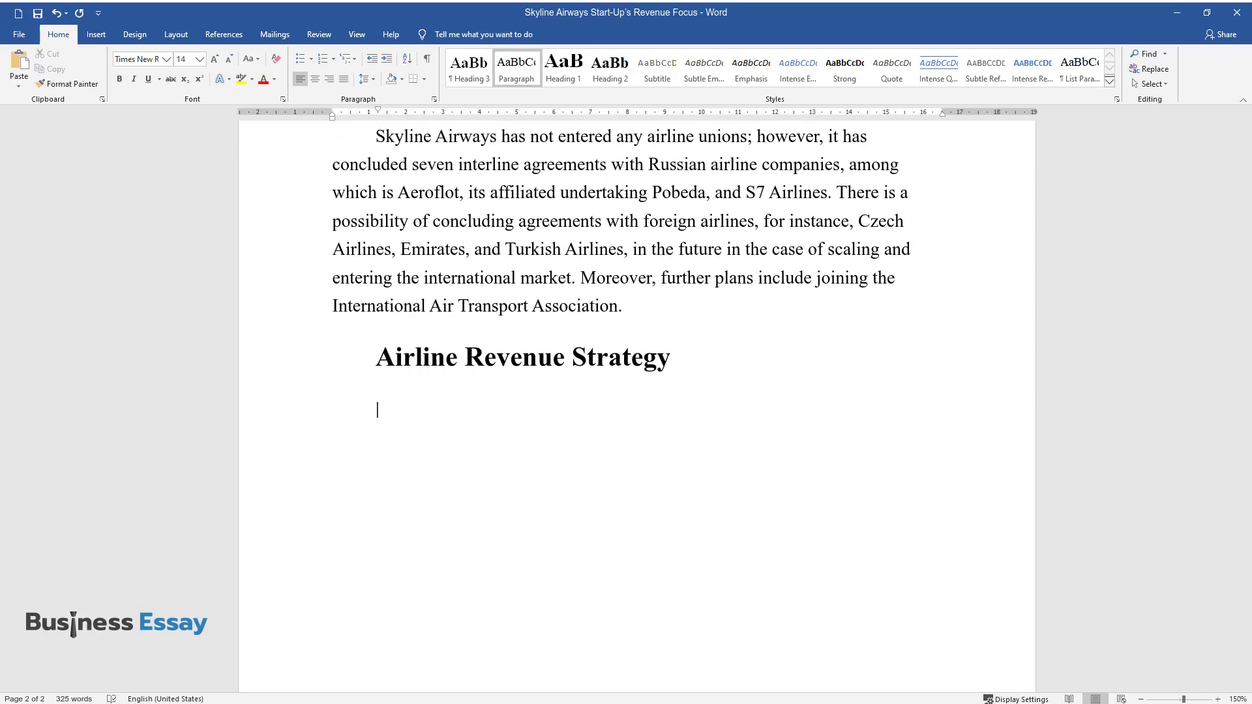
{"action": "type", "text": "As the"}
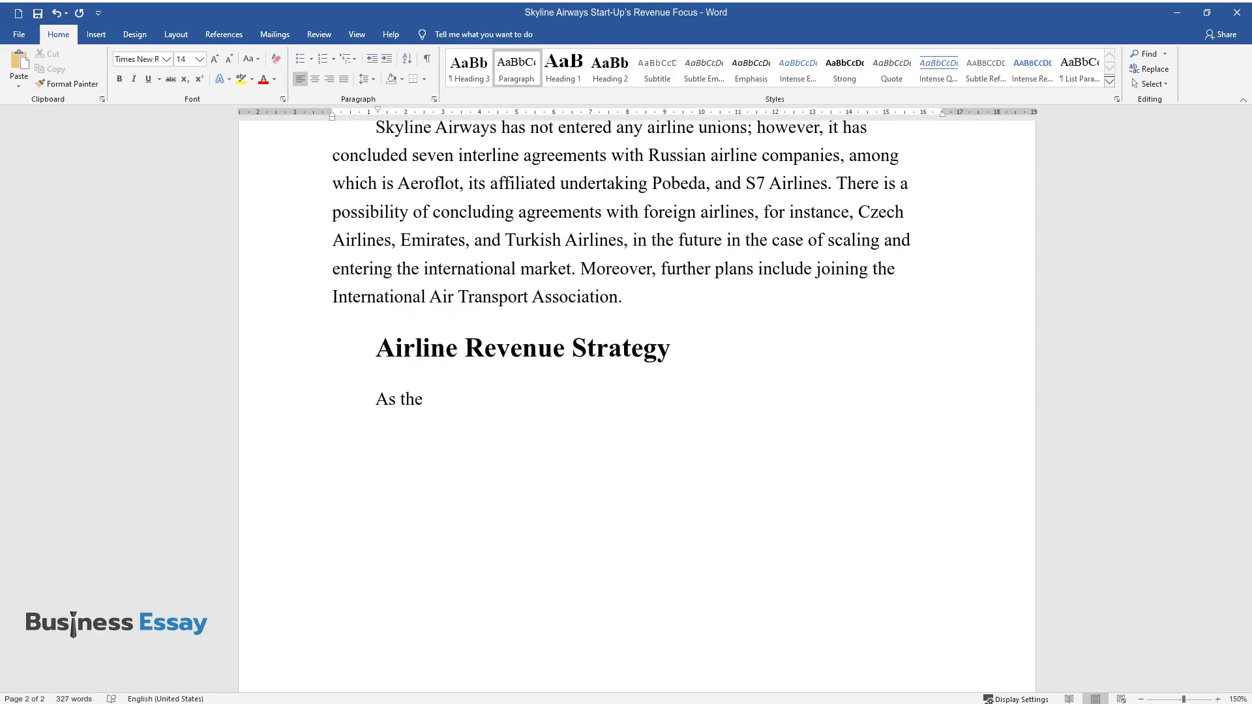
{"action": "type", "text": " company aims to improve domestic "}
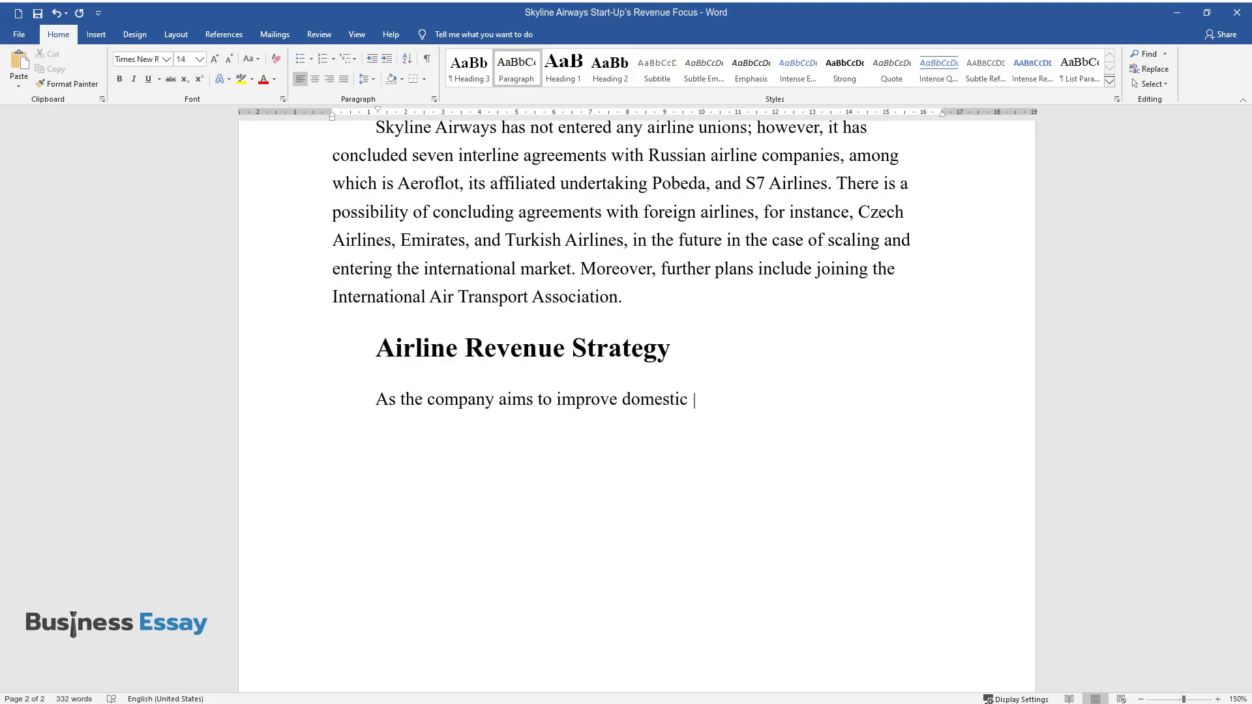
{"action": "type", "text": "tourism in the Siberian direction"}
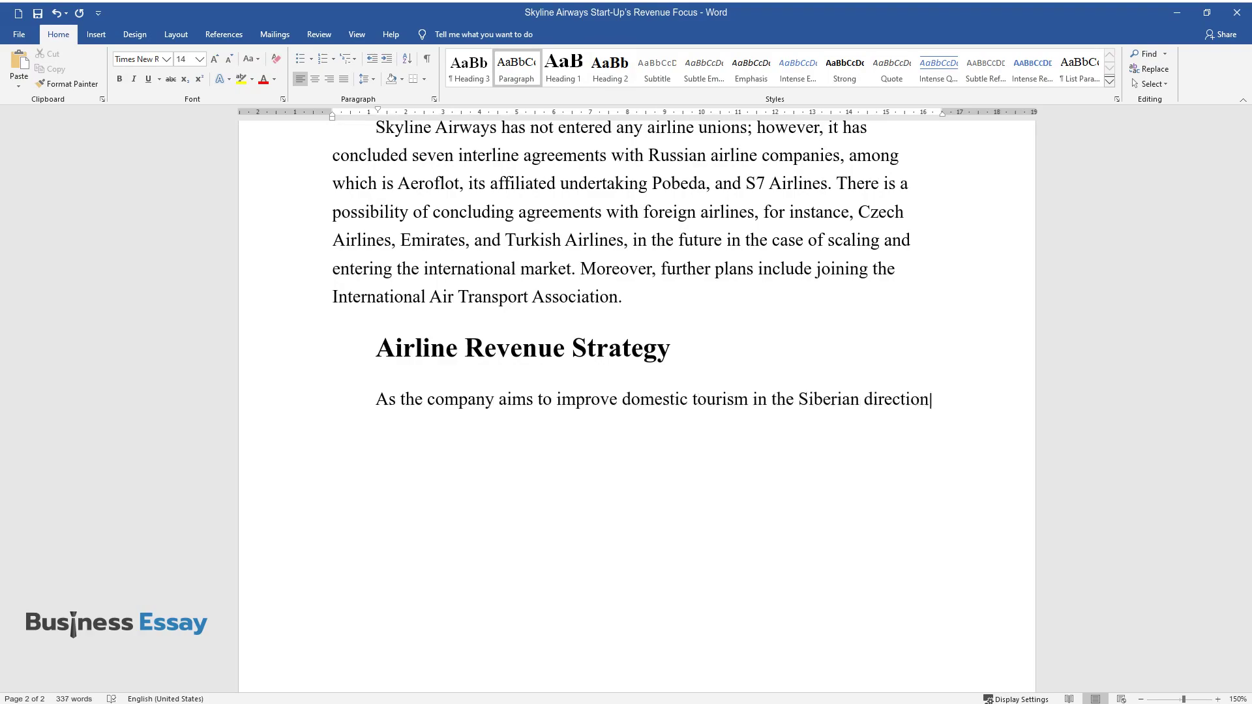
{"action": "type", "text": " and provide convenient flights fo"}
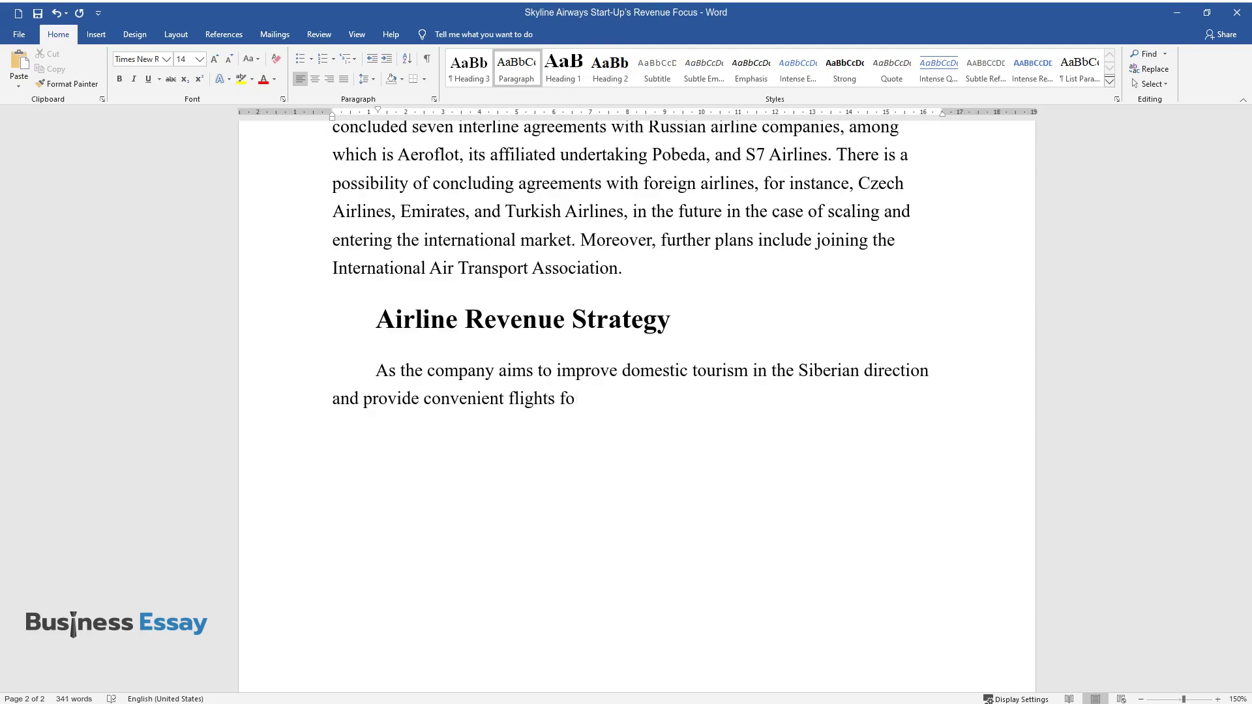
{"action": "type", "text": "r business and studying issues, the airline revenue strategy should involve "}
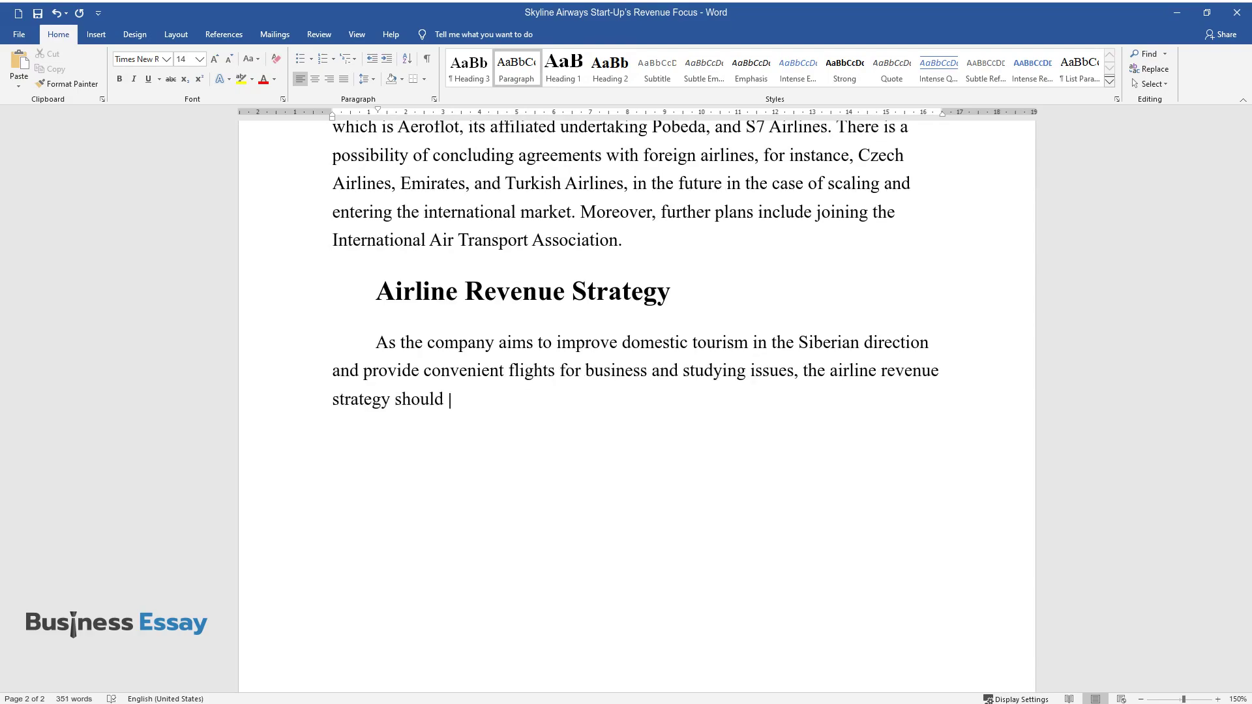
{"action": "type", "text": "both business and leisure"}
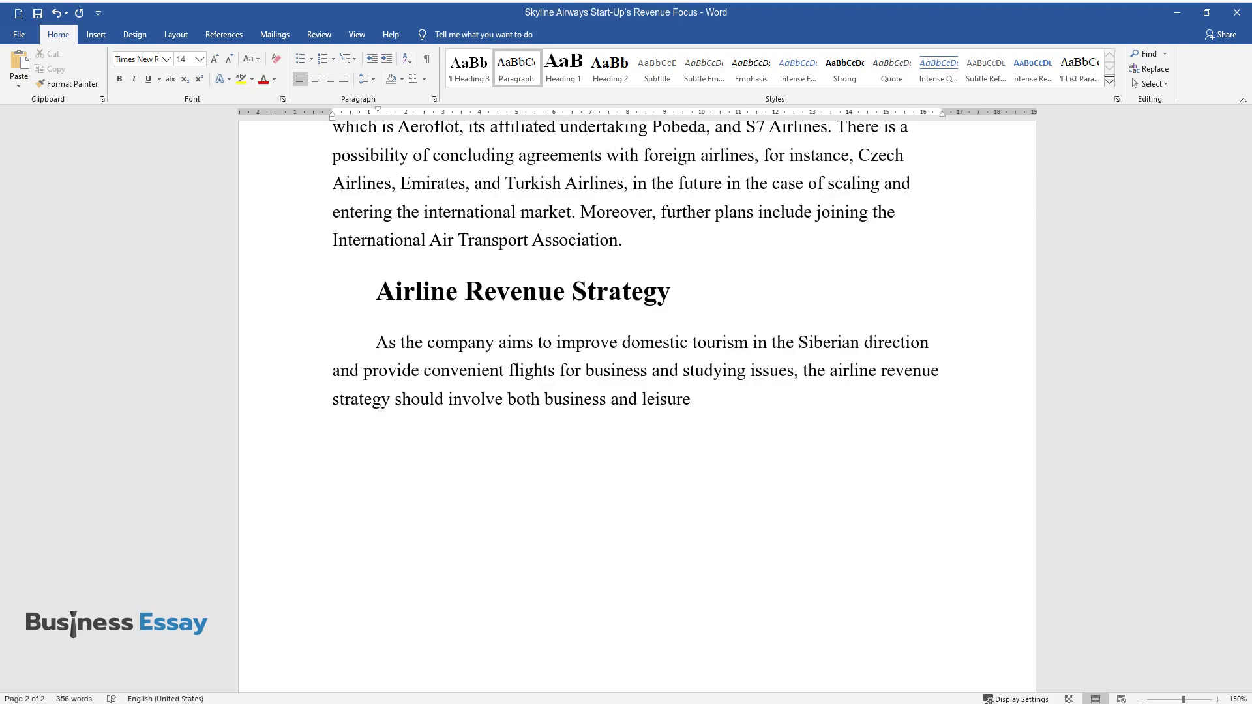
{"action": "type", "text": " travel. Obviously, the tourist sea"}
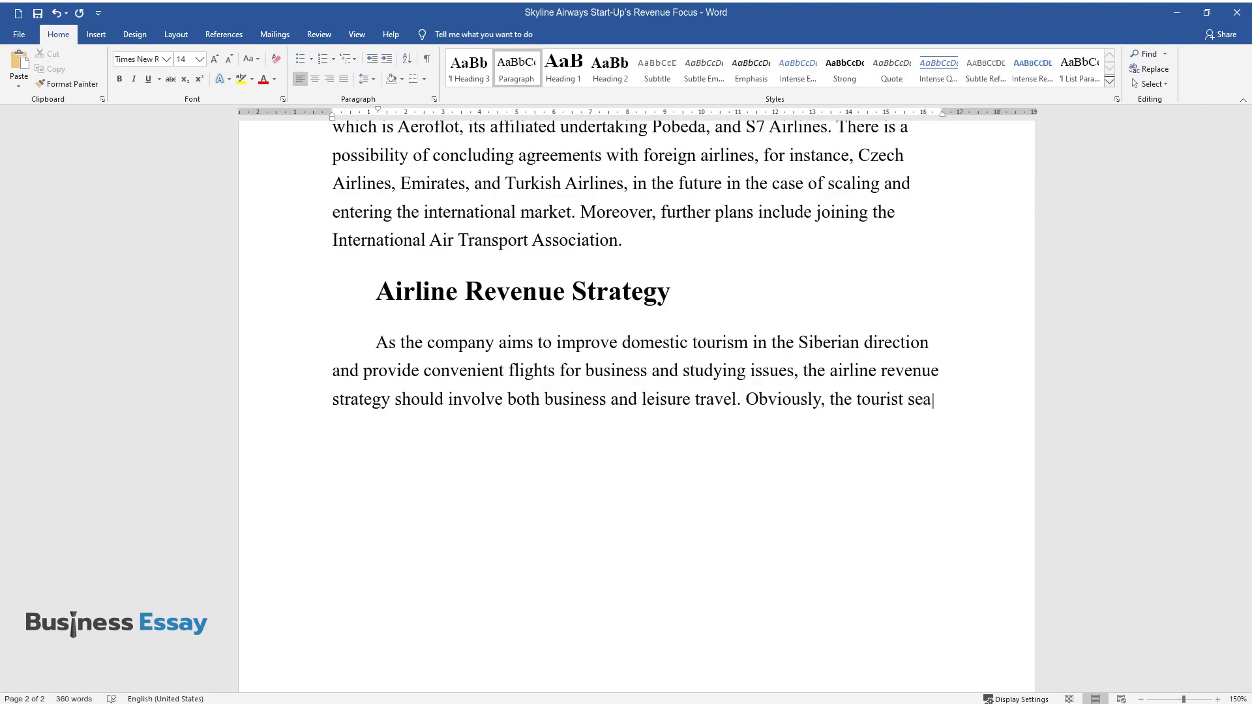
{"action": "type", "text": "son in Russia covers the end of sp"}
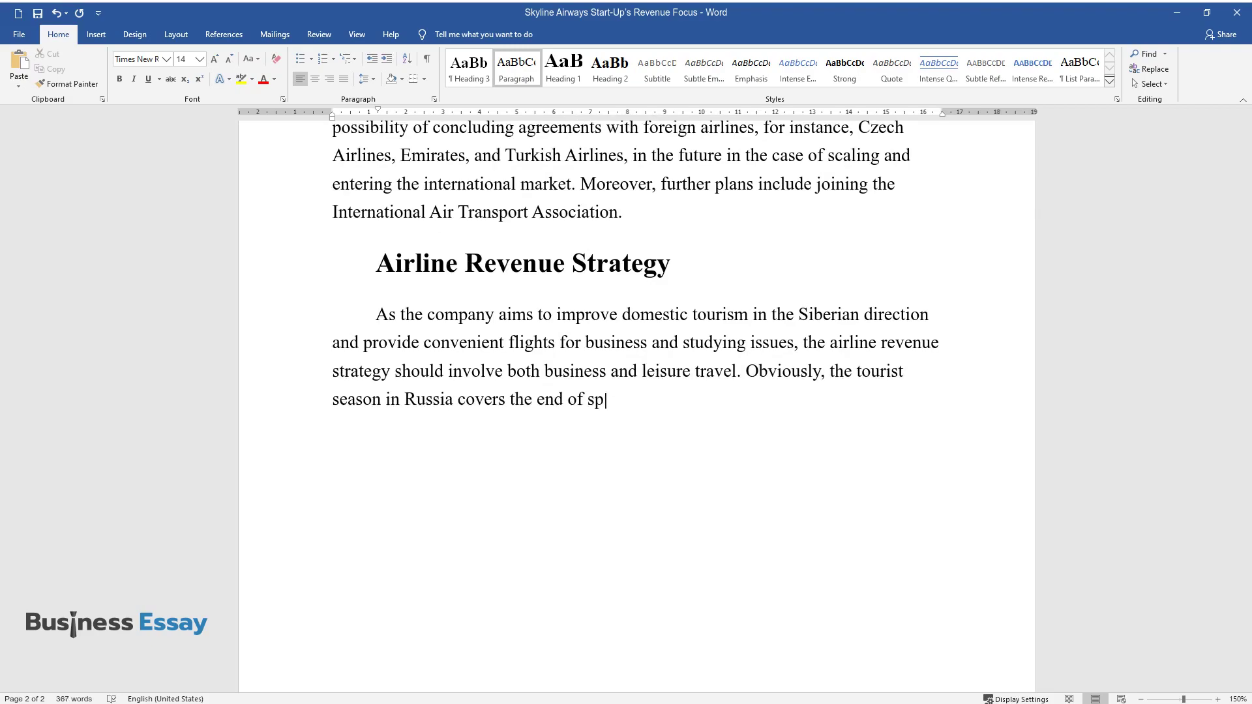
{"action": "type", "text": "ring, the whole summer, and the be"}
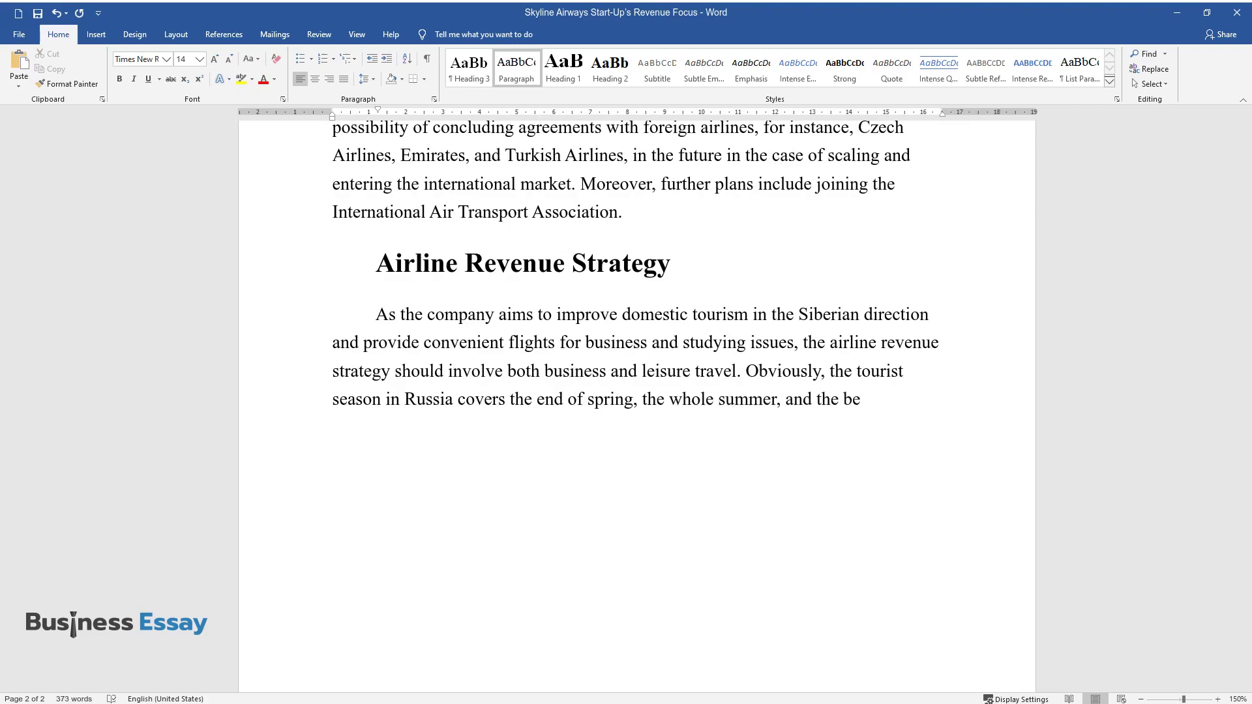
{"action": "type", "text": "ginning of autumn, while during wi"}
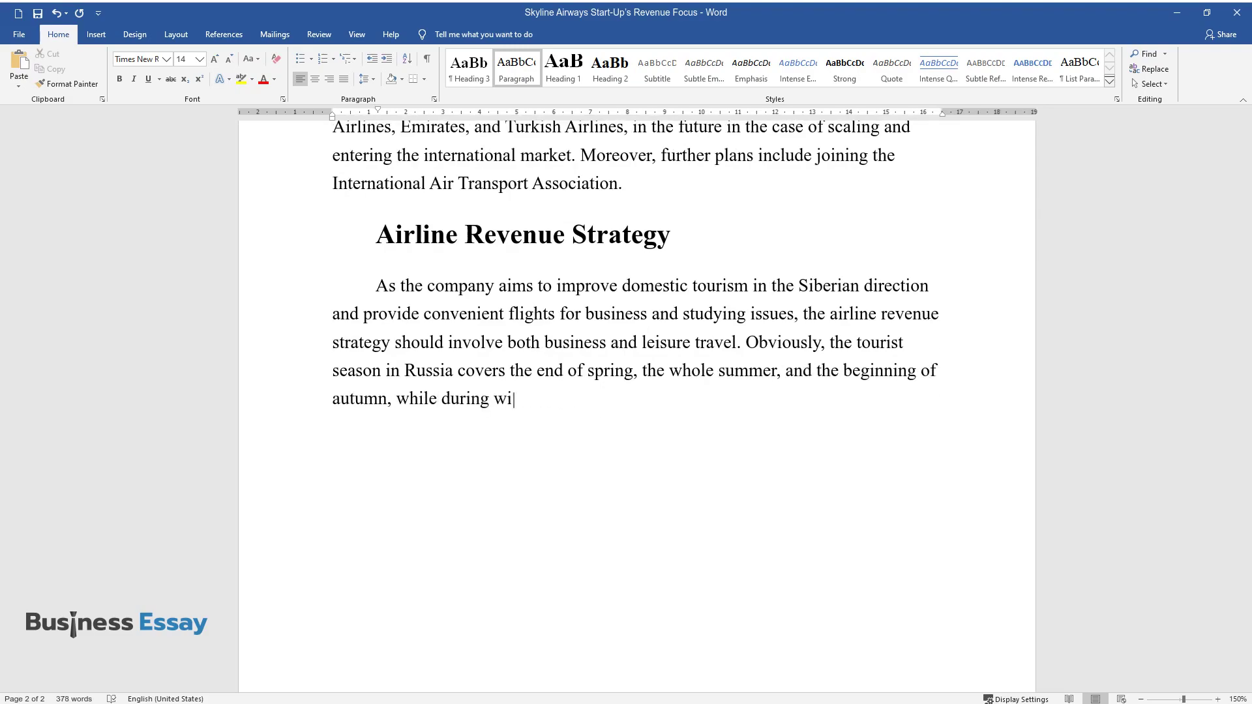
{"action": "type", "text": "nter, traveling is in less demand"}
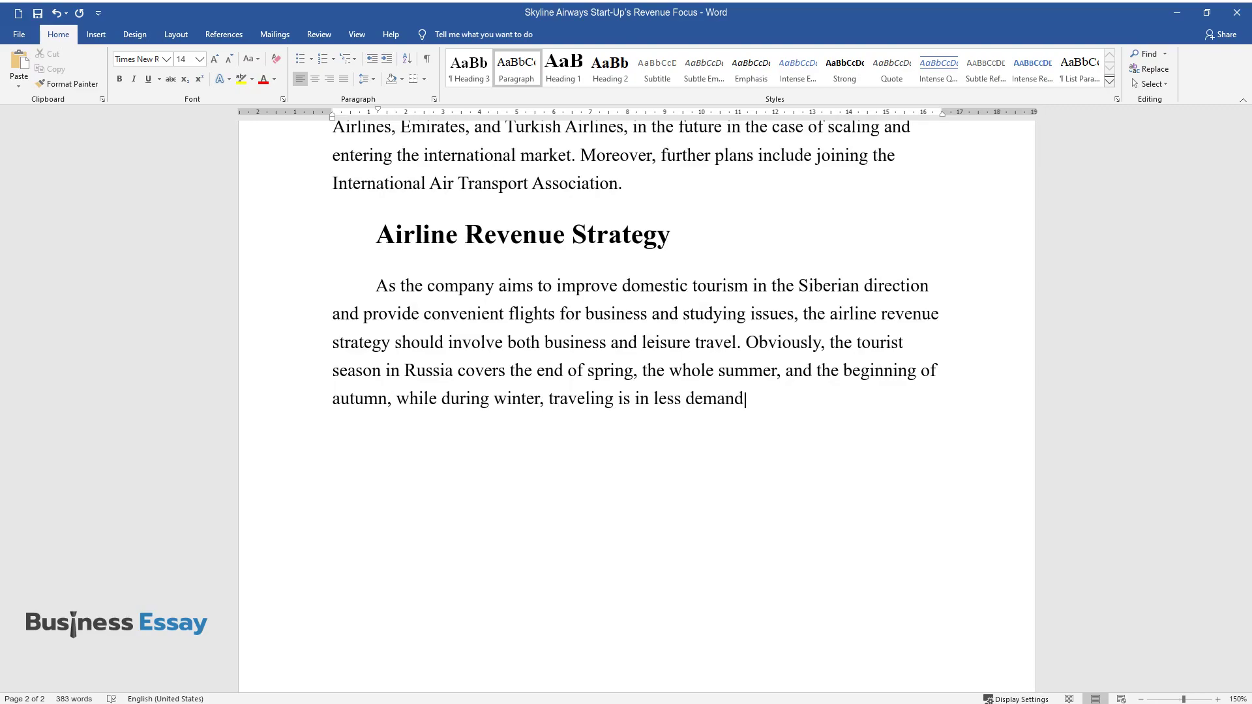
{"action": "type", "text": ". For this reason, it is essential"}
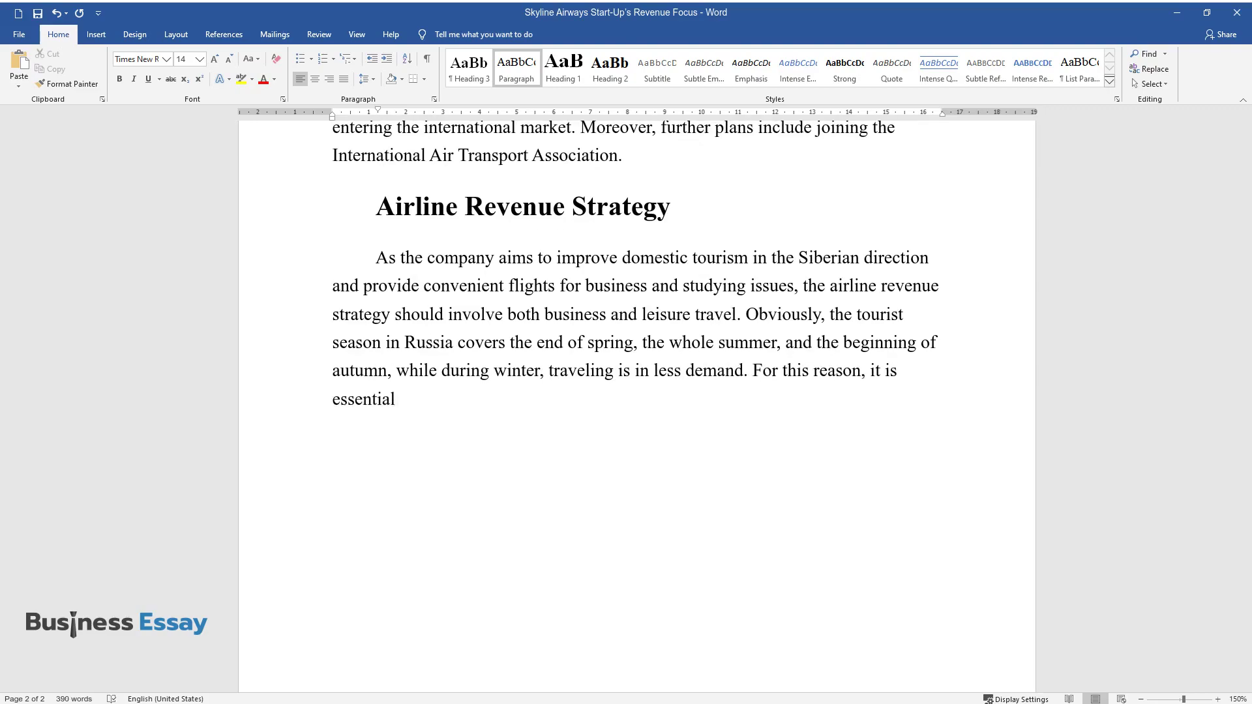
{"action": "type", "text": " to supply customers with more tou"}
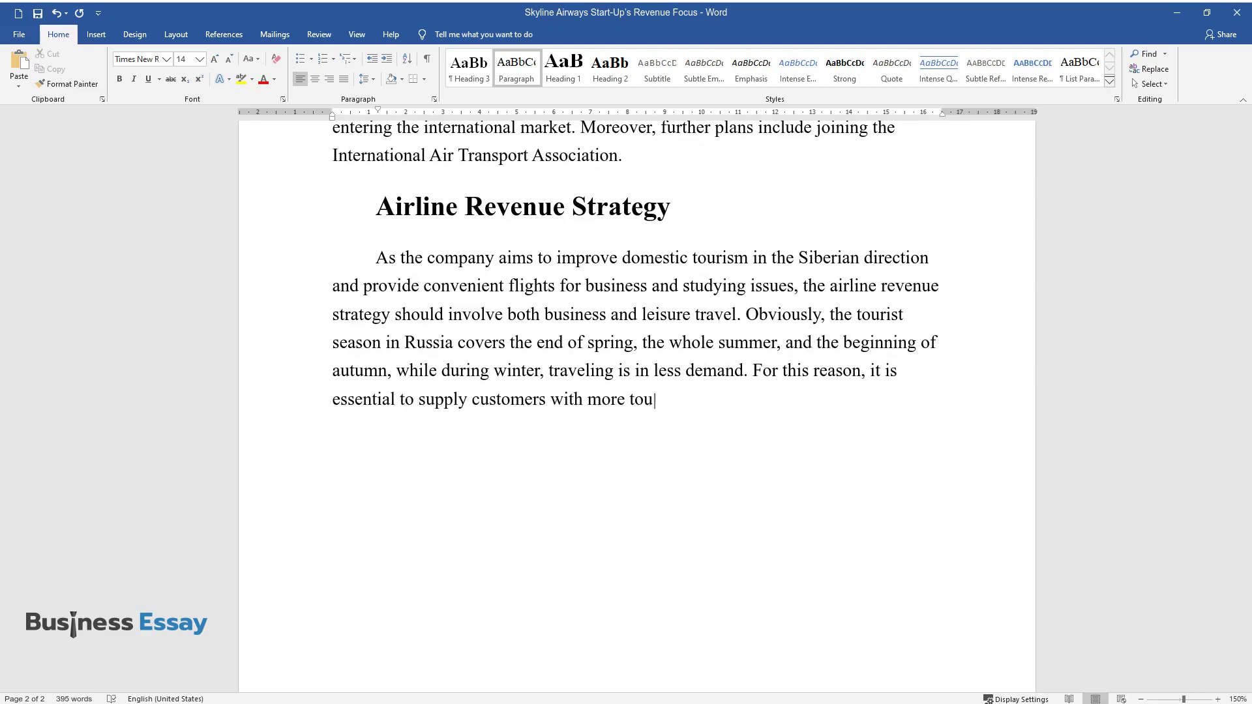
{"action": "type", "text": "ristic destinations, such as Altay"}
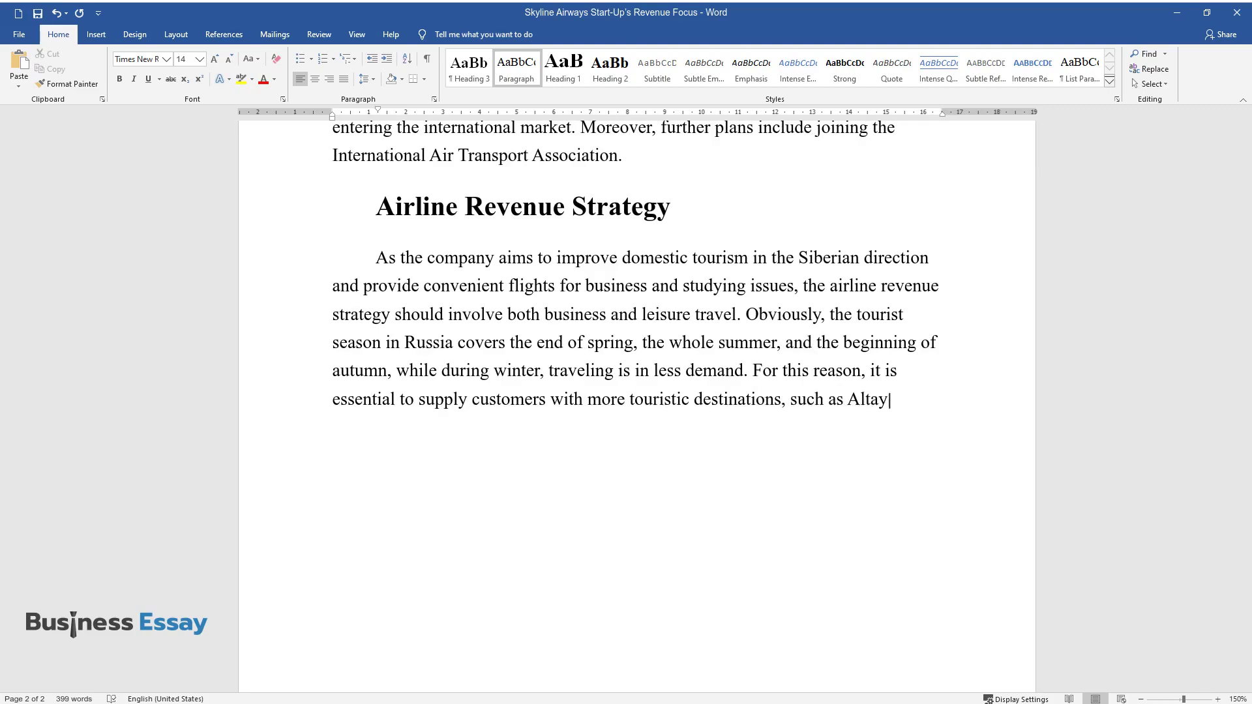
{"action": "type", "text": ", Baikal, Sochi, Gelendzhik, and o"}
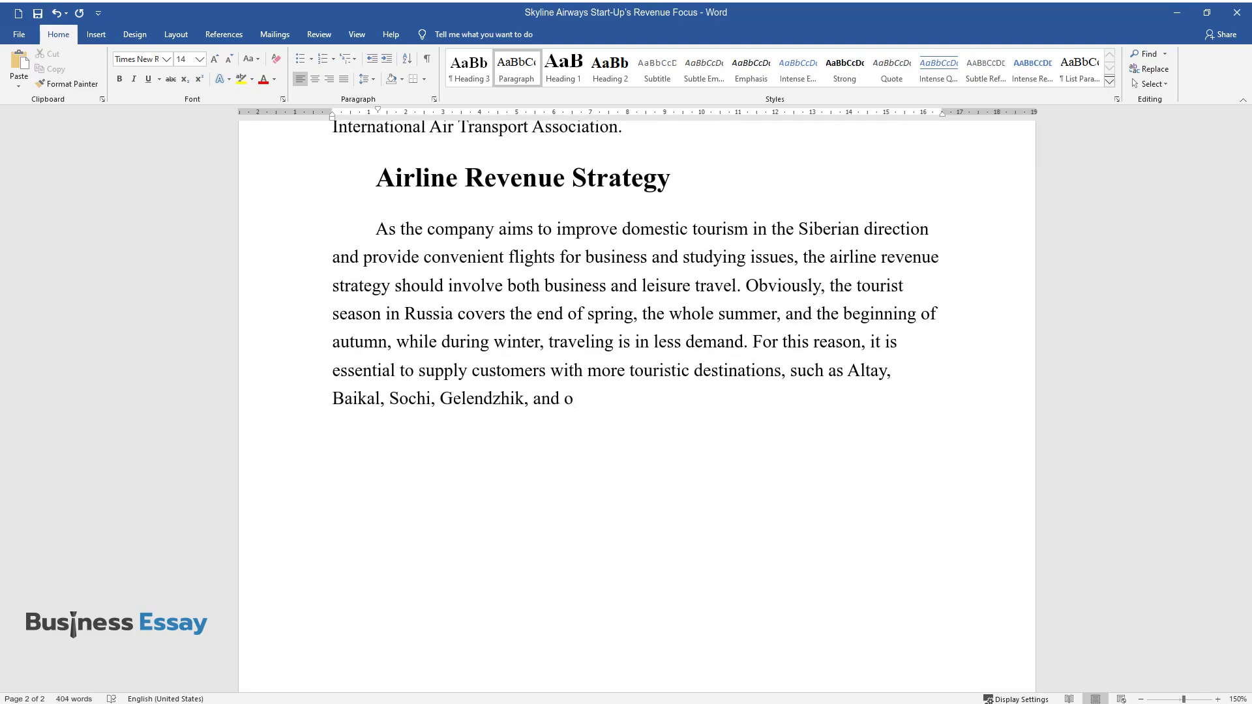
{"action": "type", "text": "thers, from May to September. This"}
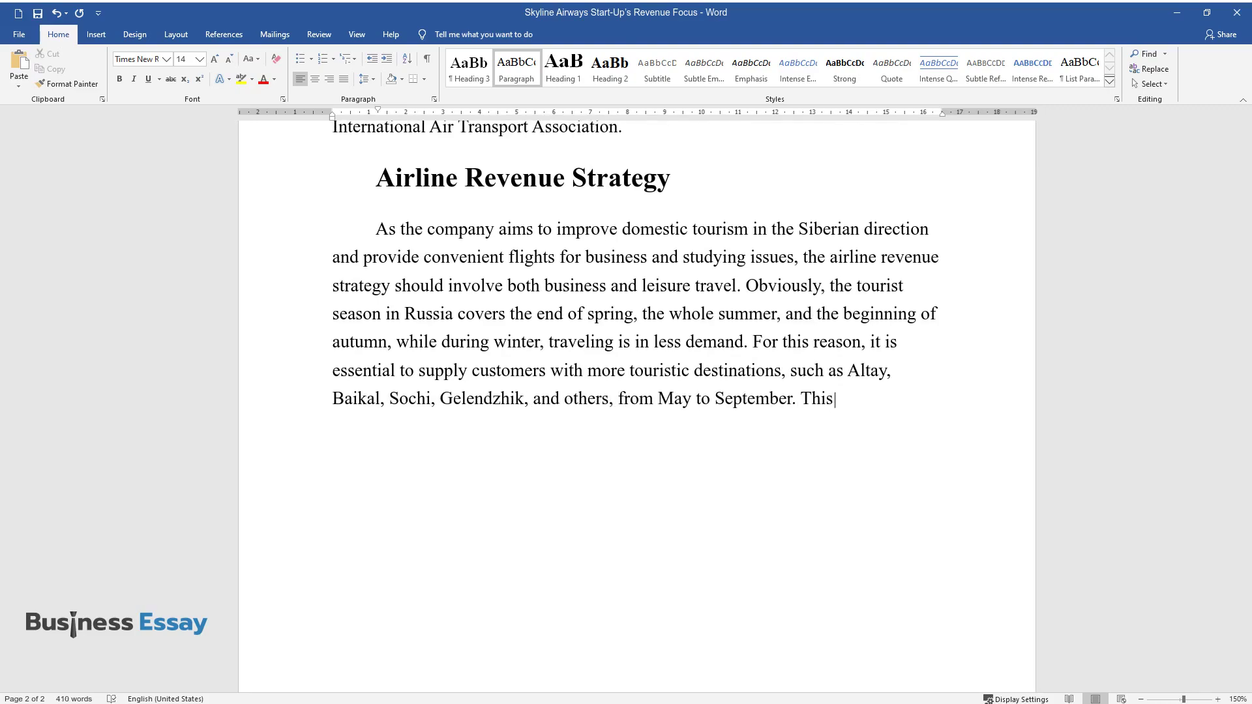
{"action": "type", "text": " way, the leisure route structures"}
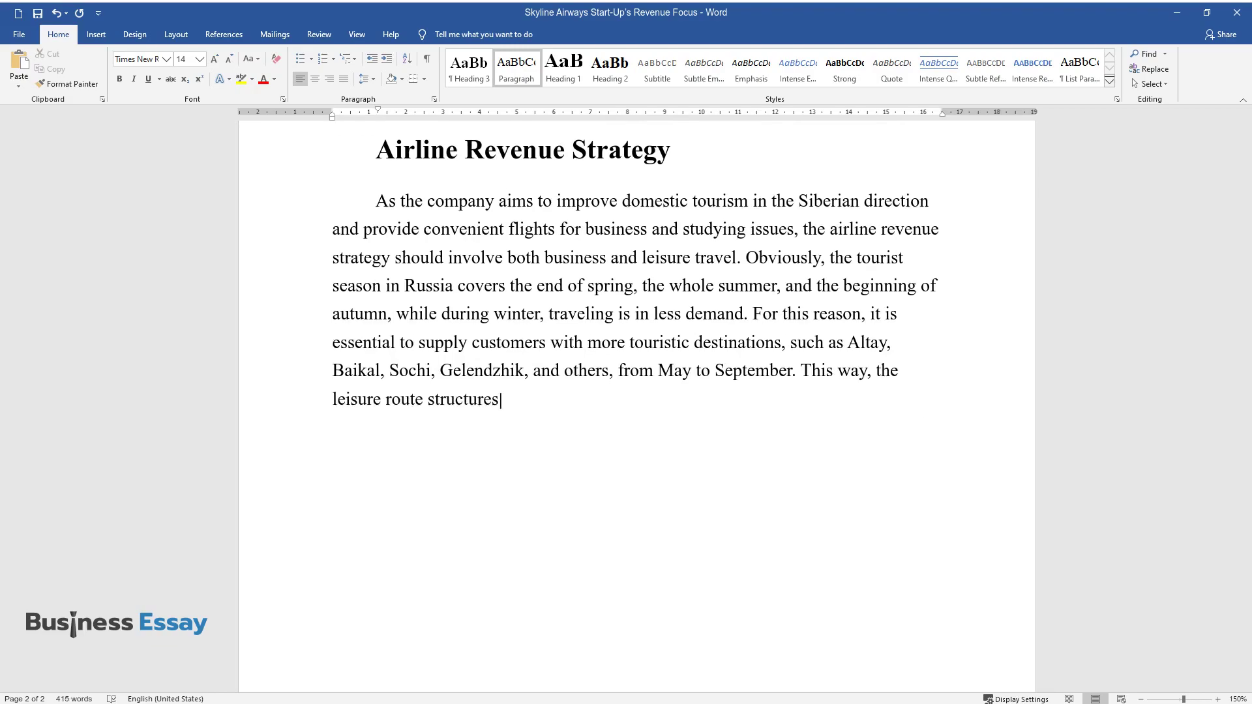
{"action": "type", "text": " should be increasing at this time"}
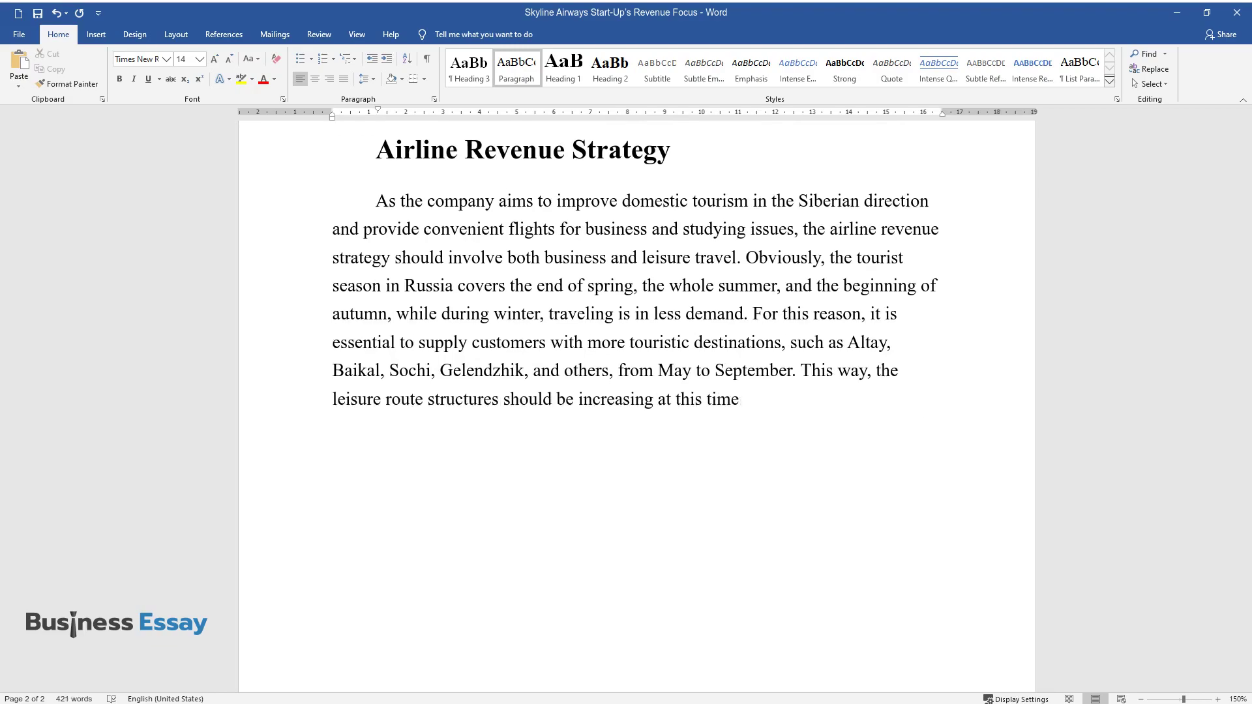
{"action": "type", "text": " and decreasing during cold season"}
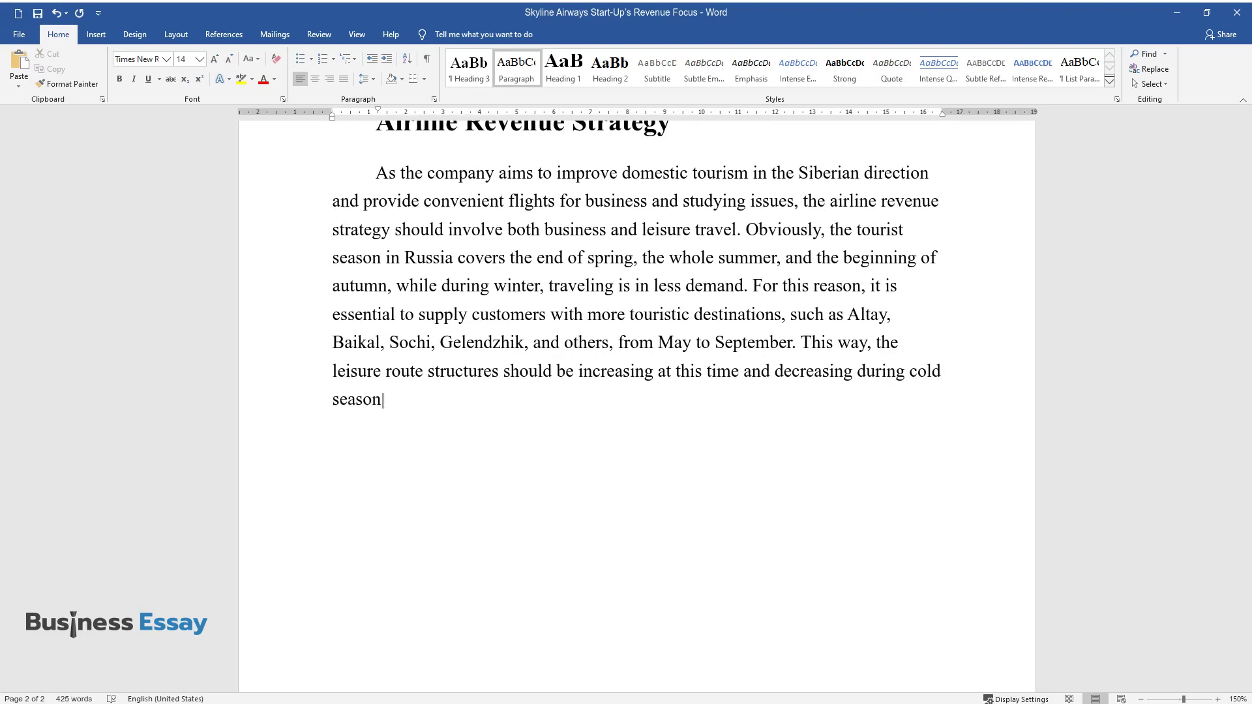
{"action": "type", "text": "s. As for business travel, the foc"}
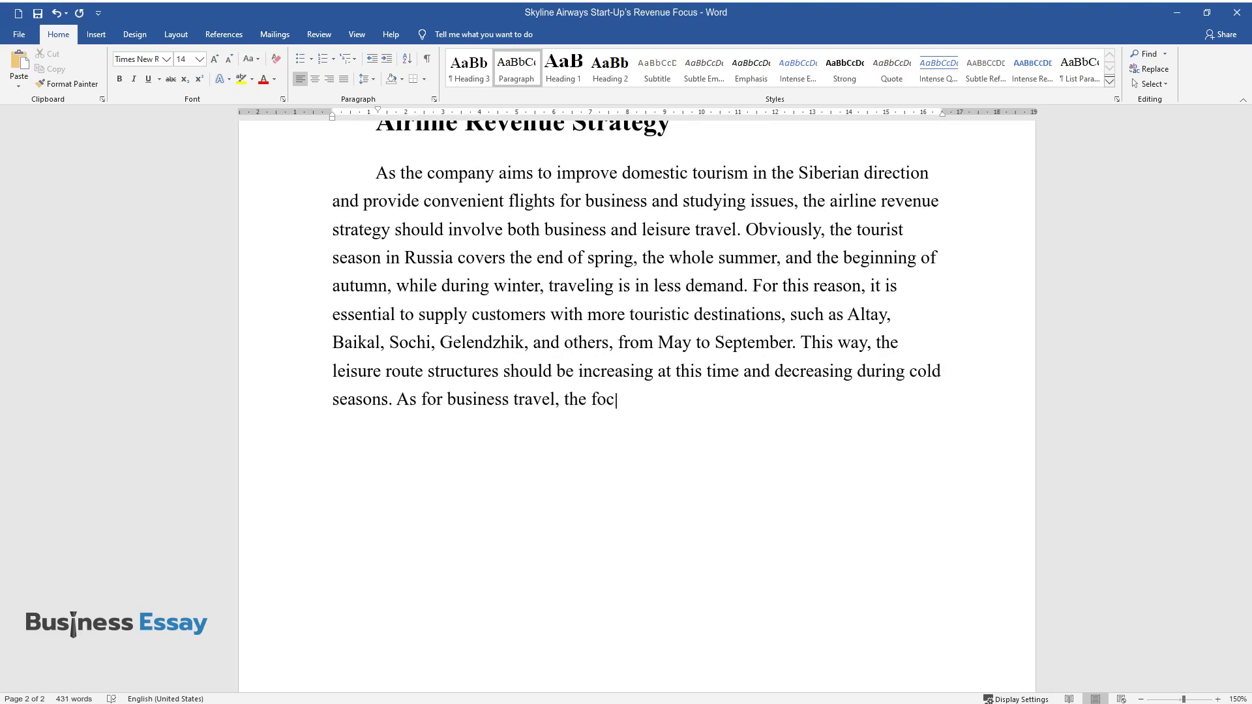
{"action": "type", "text": "offer convenient and aff"}
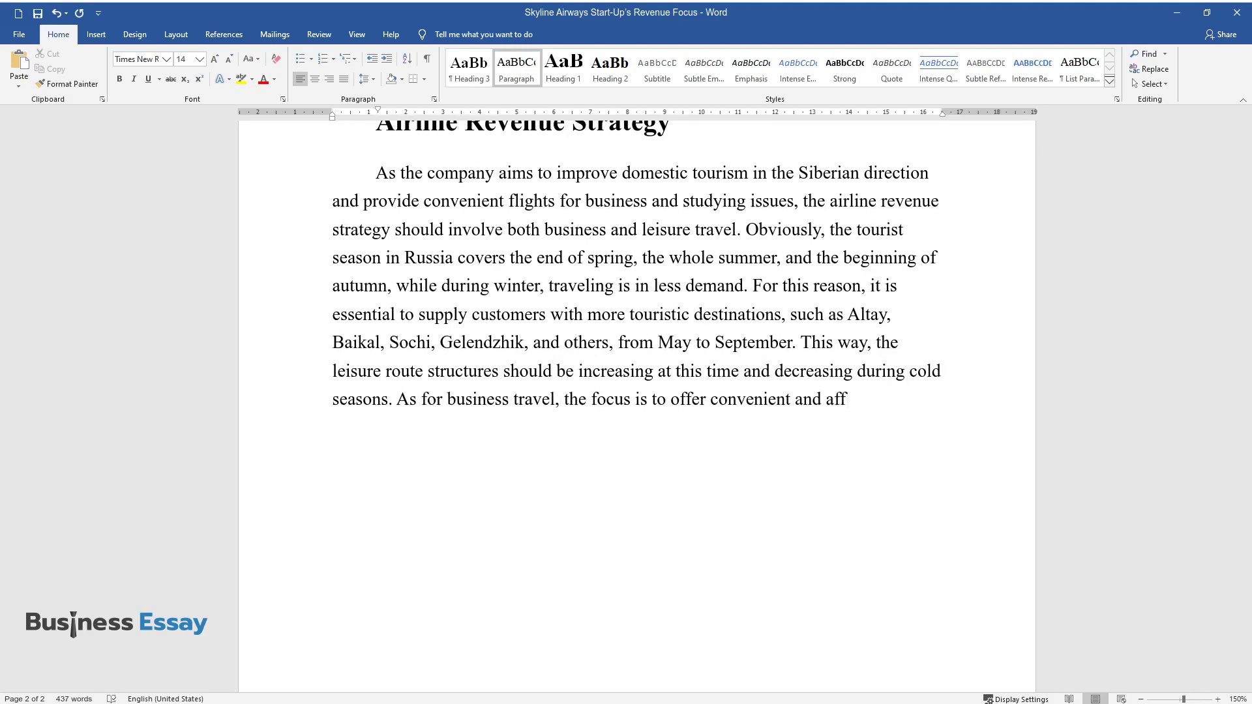
{"action": "type", "text": "ordable communication between as m"}
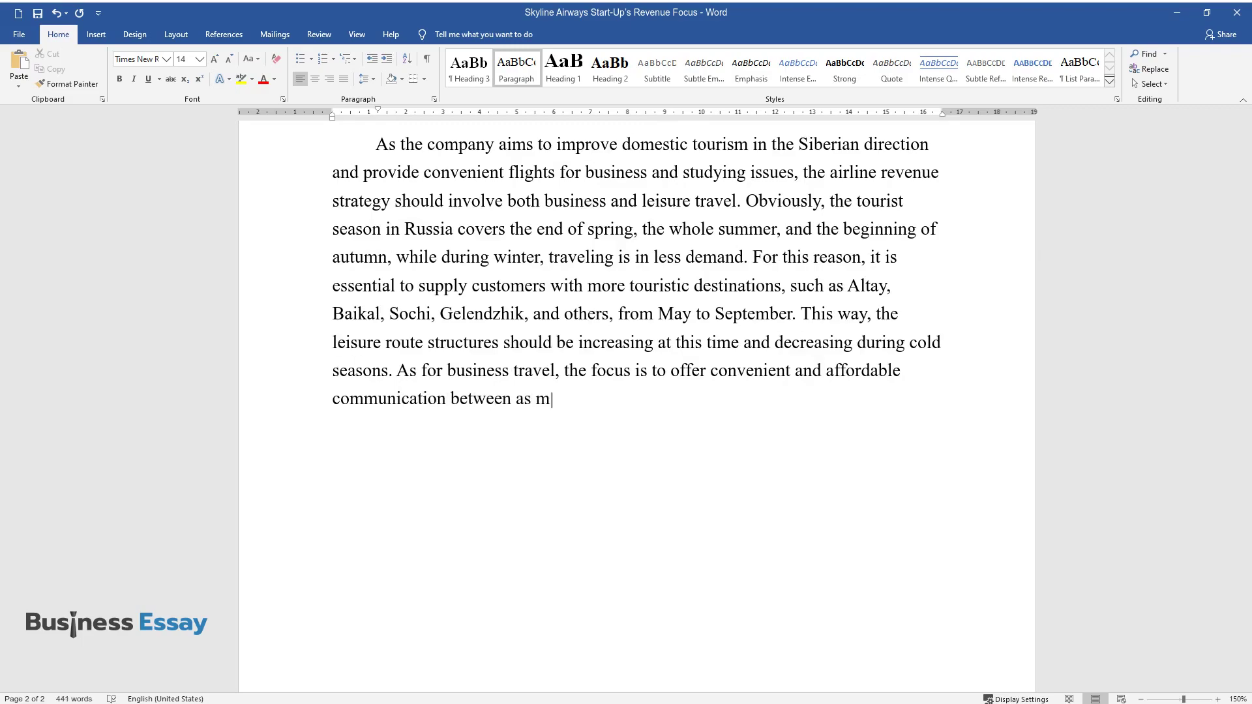
{"action": "type", "text": "any as possible cities in the Asia"}
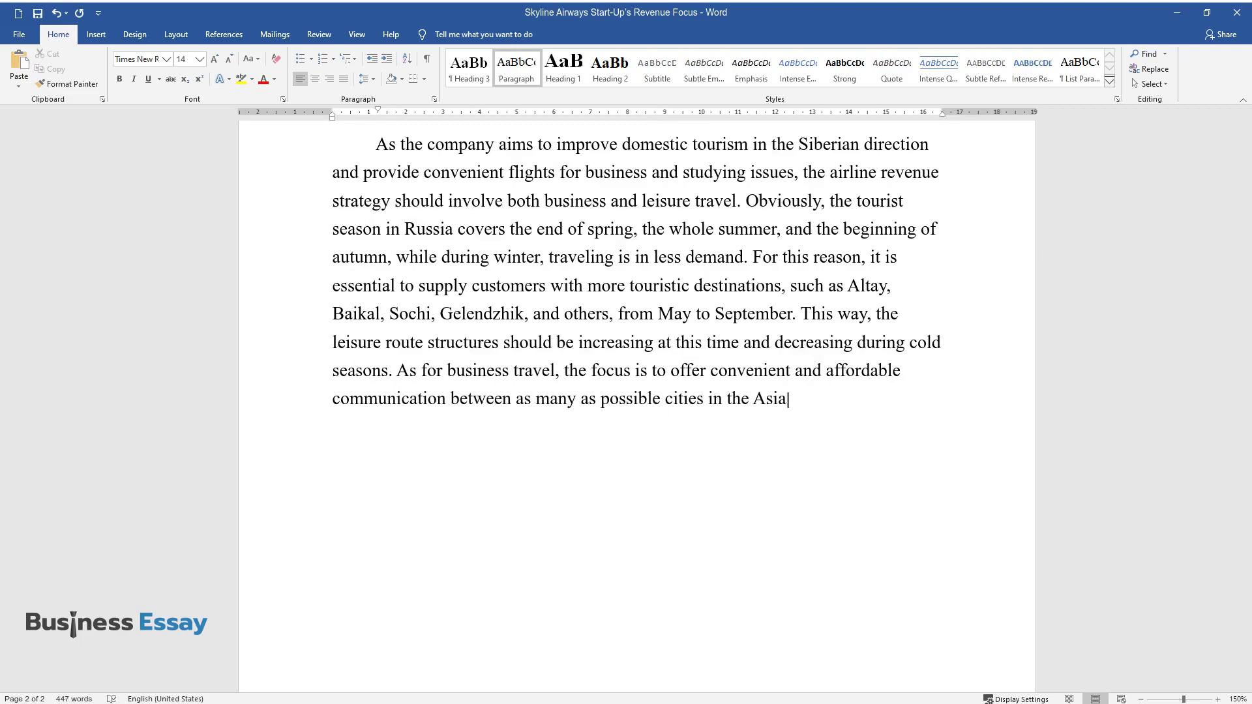
{"action": "type", "text": "n part of Russia with the two capitals, Mo"}
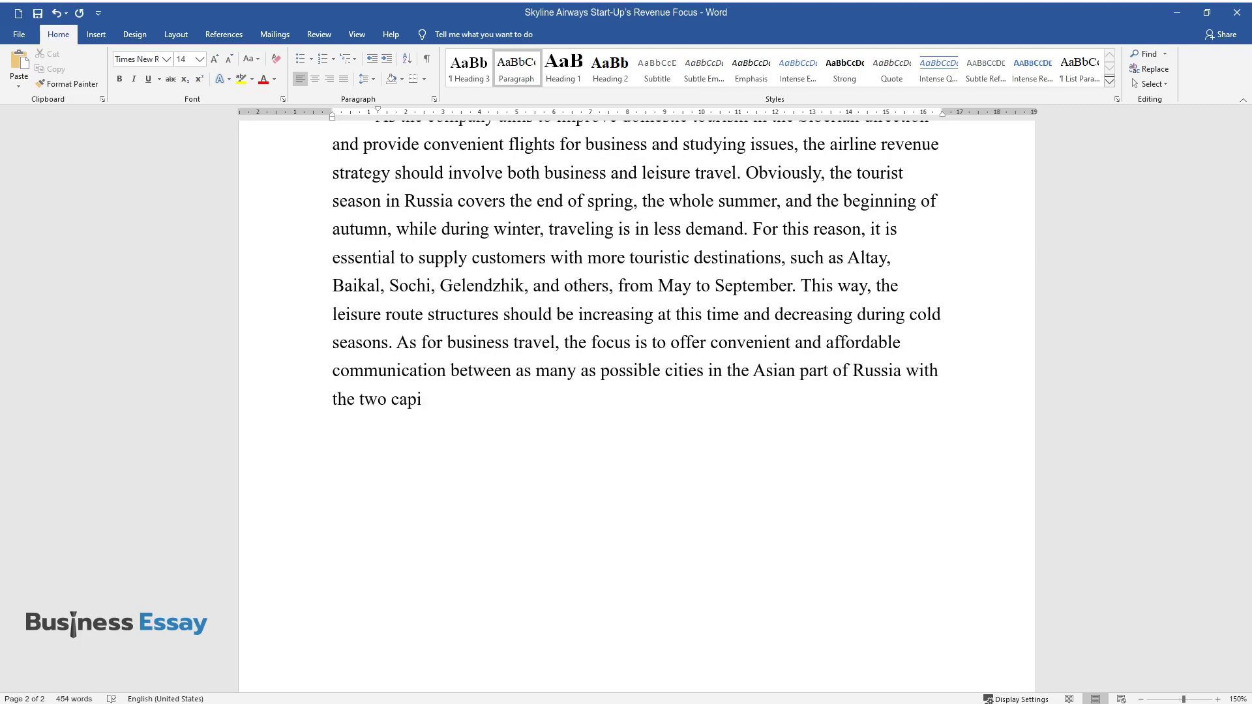
{"action": "type", "text": "scow and Saint-Petersburg."}
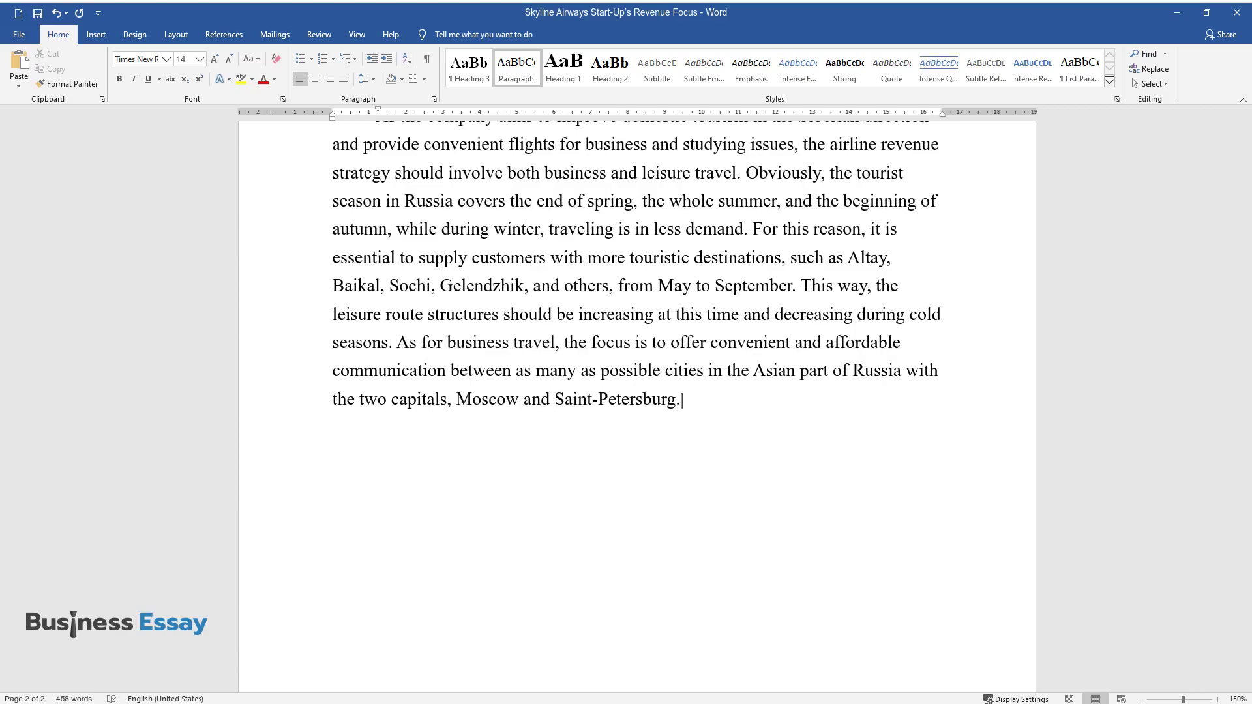
{"action": "type", "text": " This route is extremely popular b"}
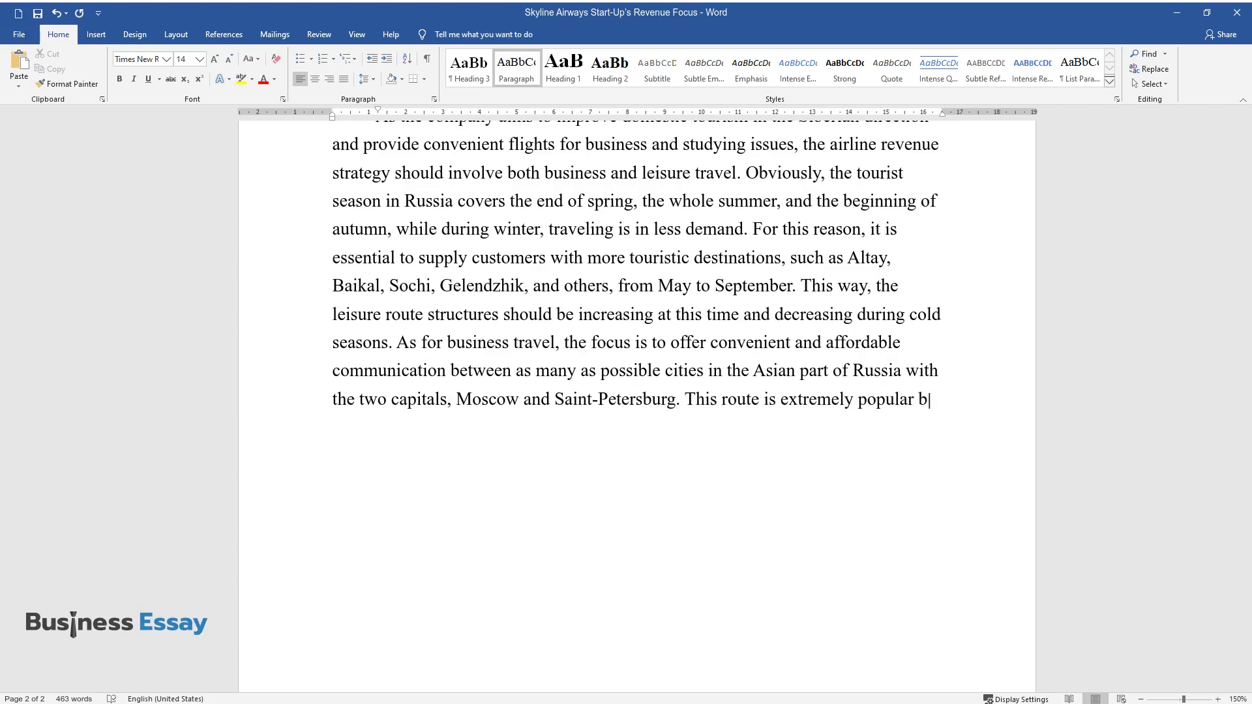
{"action": "type", "text": "oth for business trips and studying moves."}
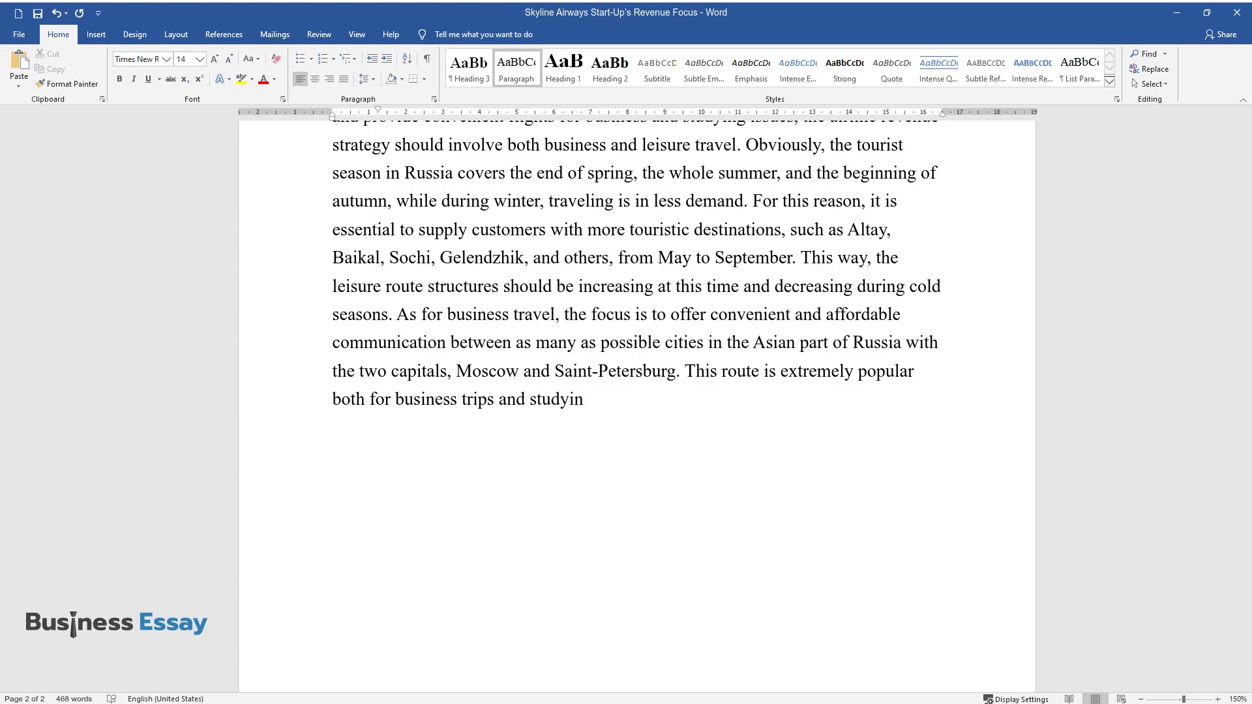
{"action": "key", "text": "Return"}
- Write the low-price pricing paragraph on seats, booking time, competitor Pobeda and the Moscow–Irkutsk fare cap
{"action": "type", "text": "Sk"}
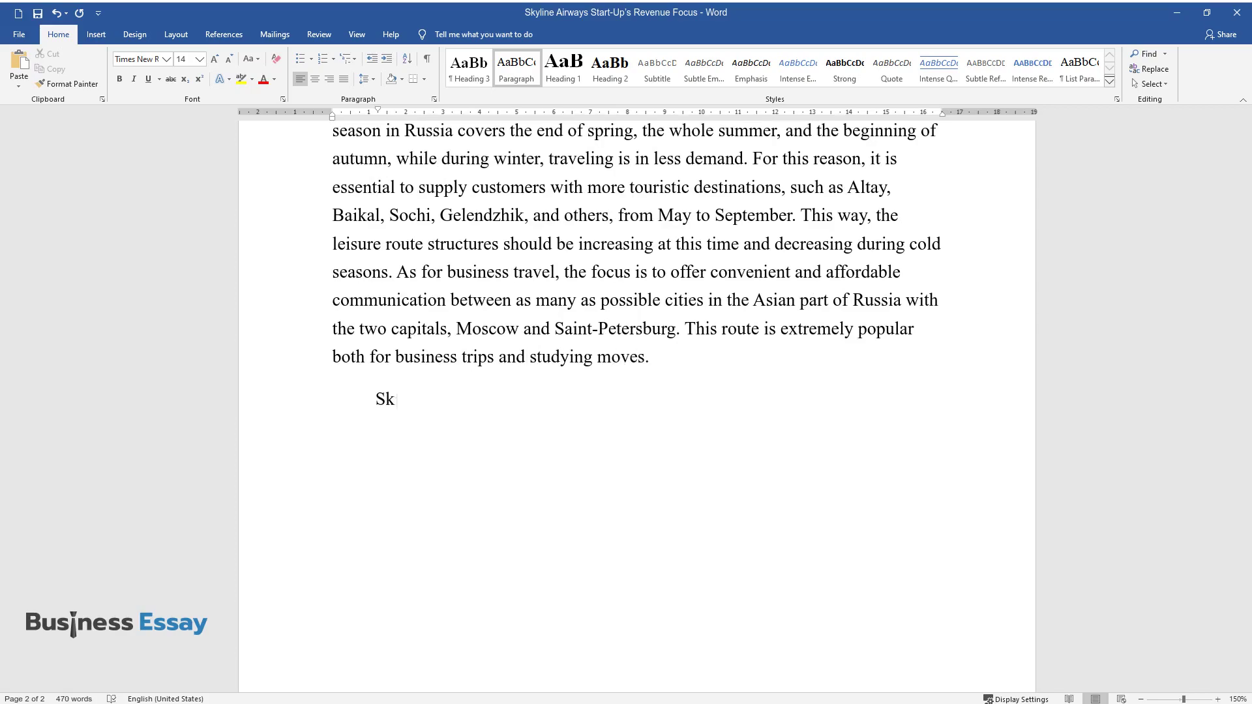
{"action": "type", "text": "yline Airways is oriented to th"}
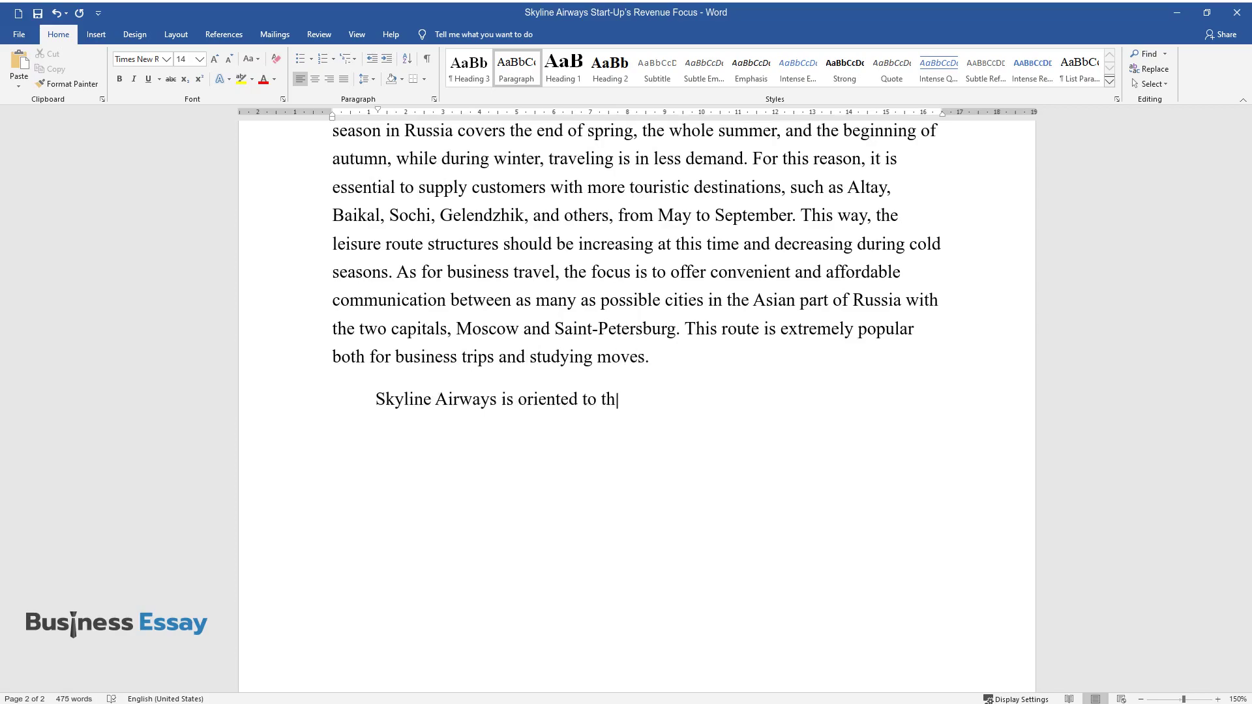
{"action": "type", "text": "e low-price segment, so the nece"}
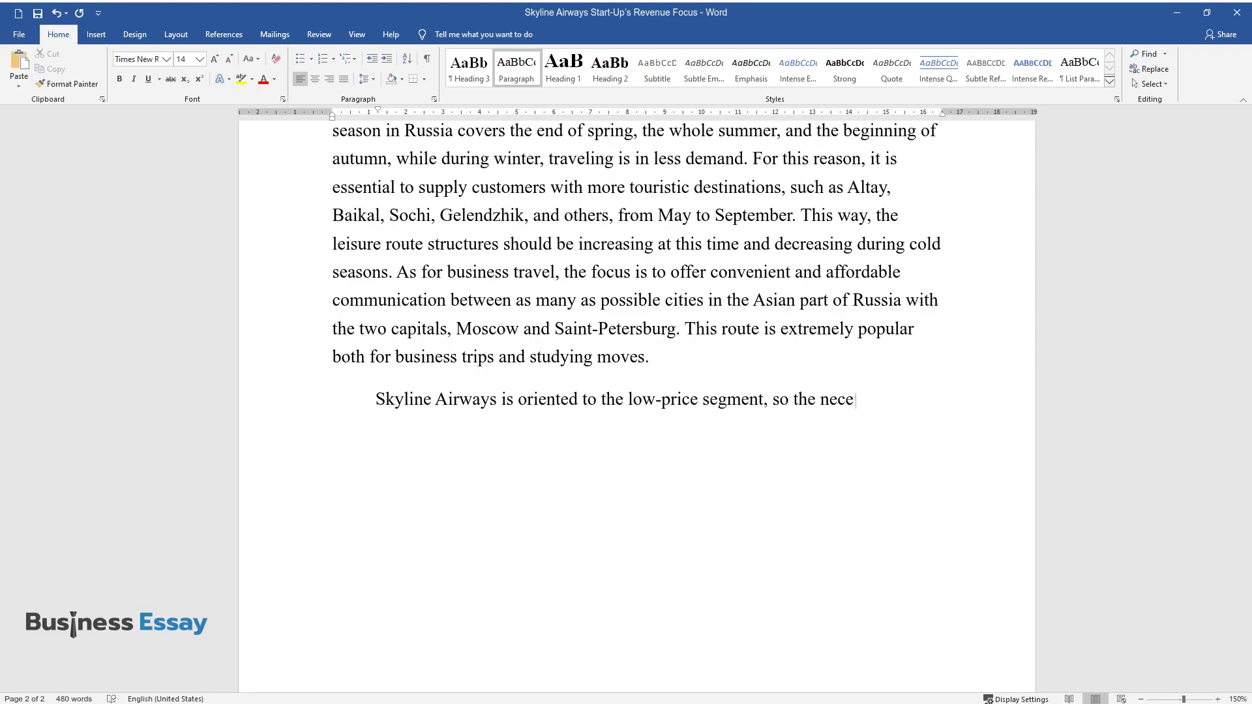
{"action": "type", "text": "ssity to approach pricing sensi"}
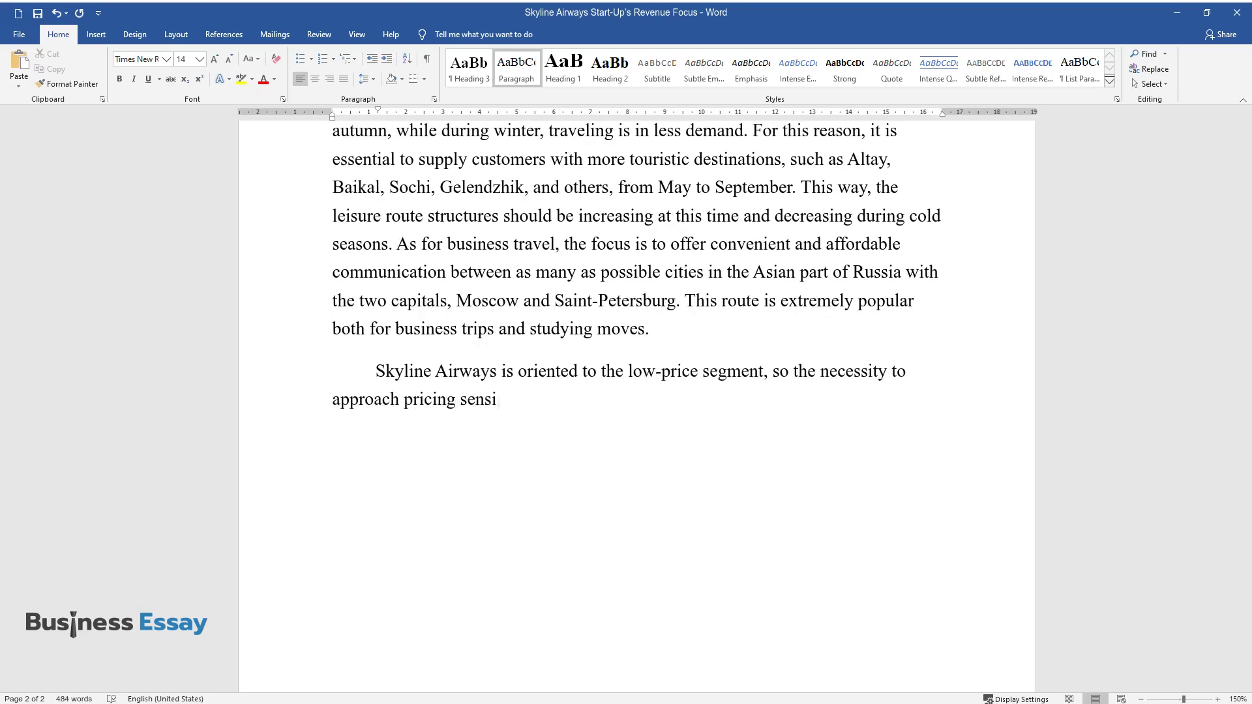
{"action": "type", "text": "tivity should not be underestim"}
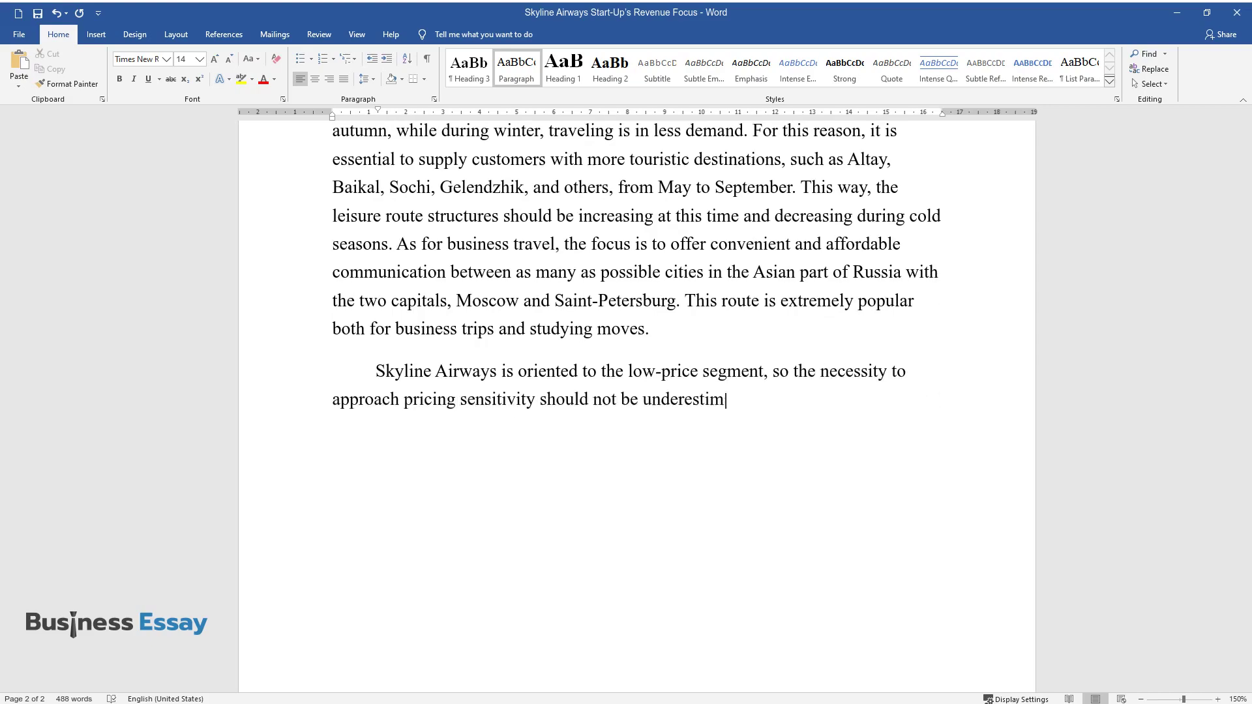
{"action": "type", "text": "ated. First of all, it is essen"}
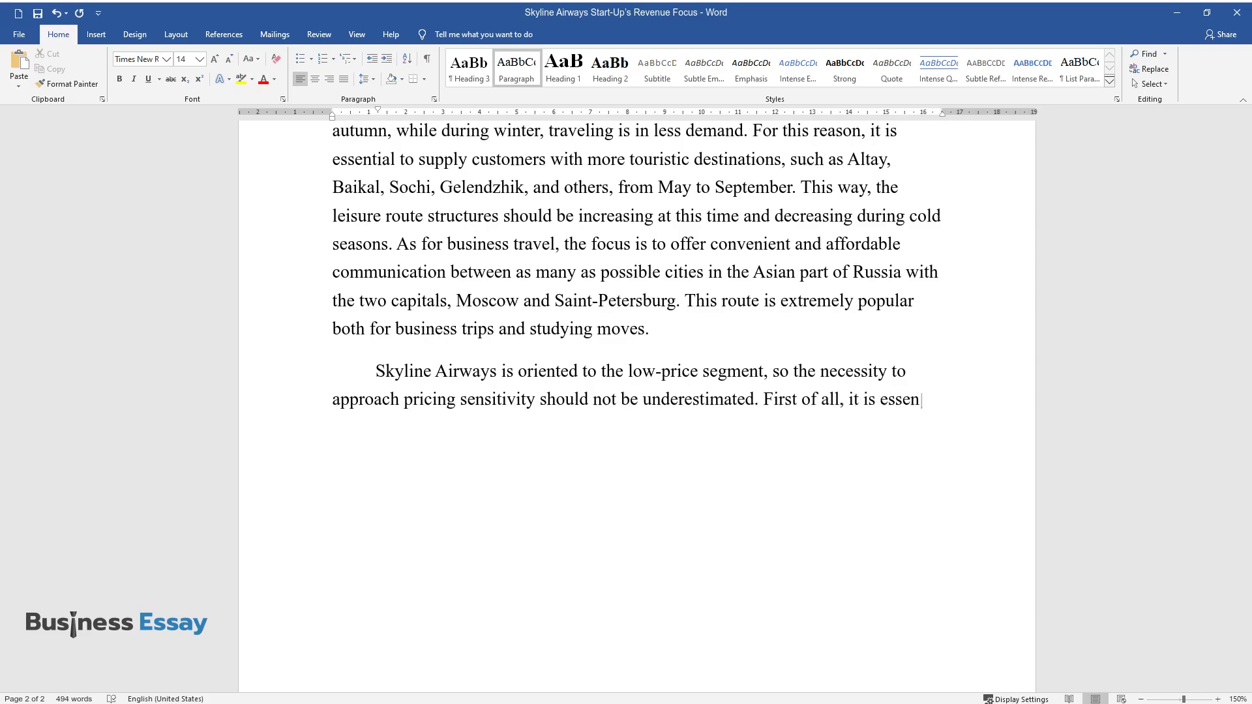
{"action": "type", "text": "tial to take into consideration "}
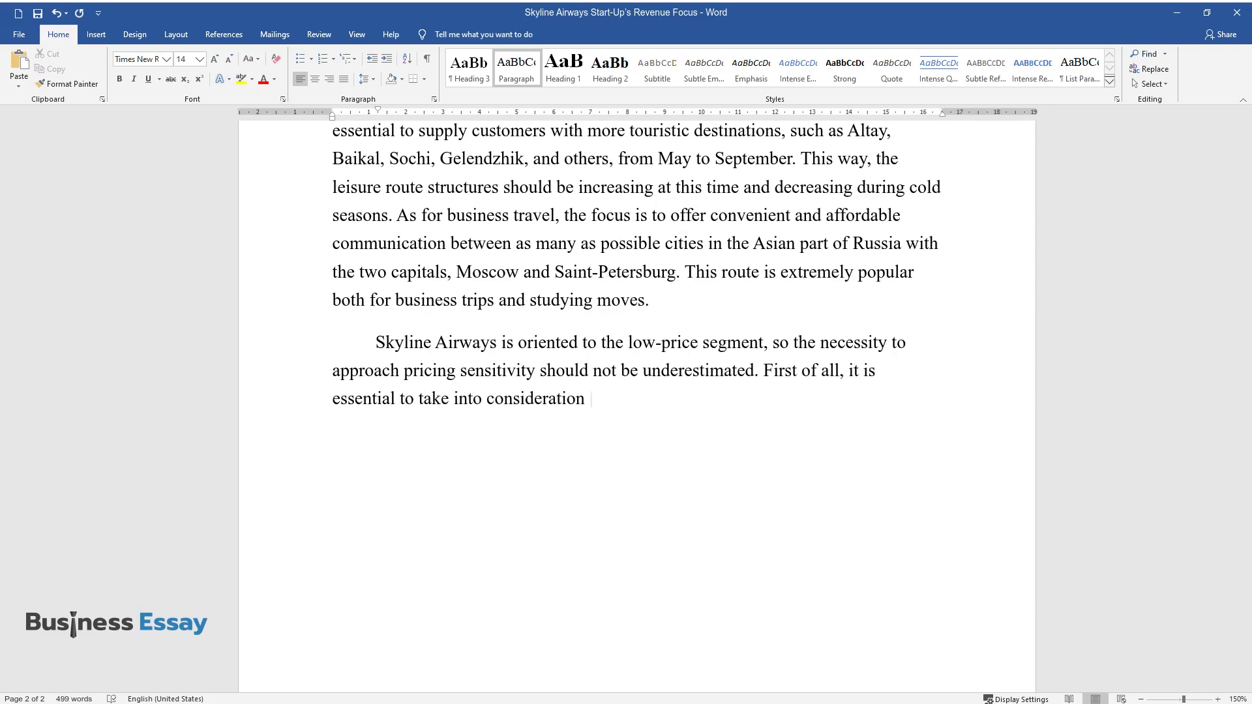
{"action": "type", "text": "the number of seats, which is a"}
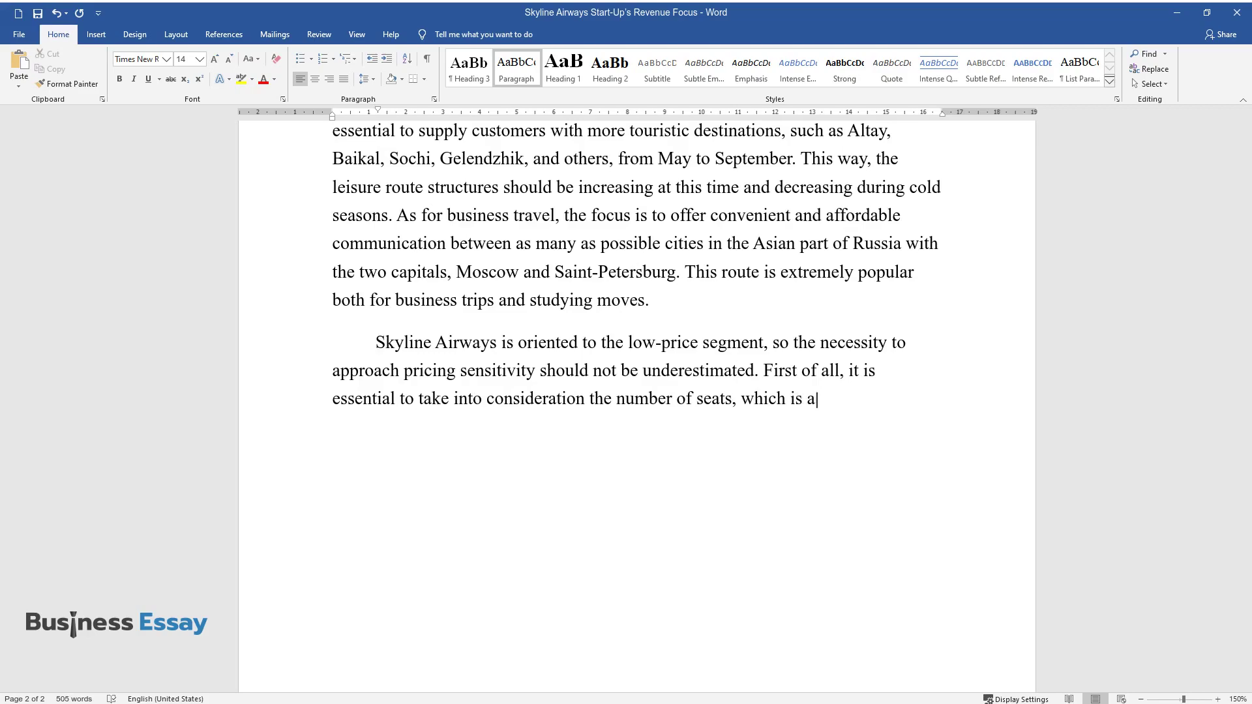
{"action": "type", "text": "bout 160 items in Airbuses A320. Second"}
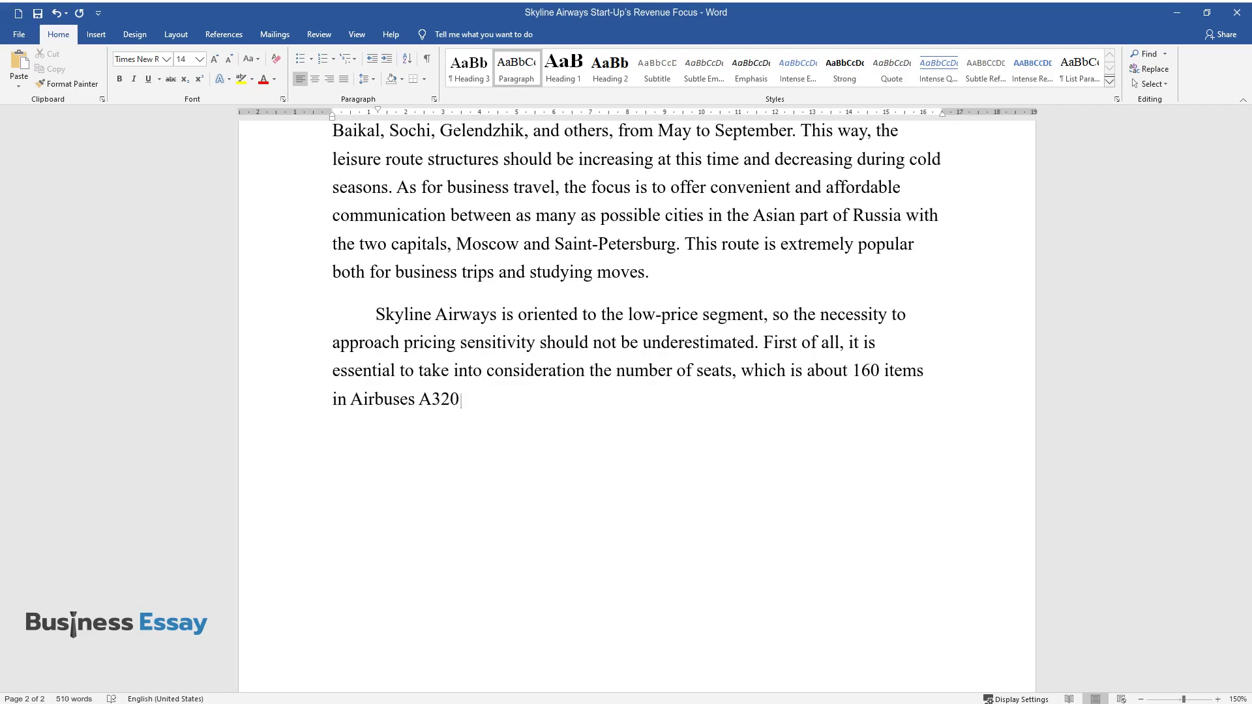
{"action": "type", "text": "ly, the amount of time"}
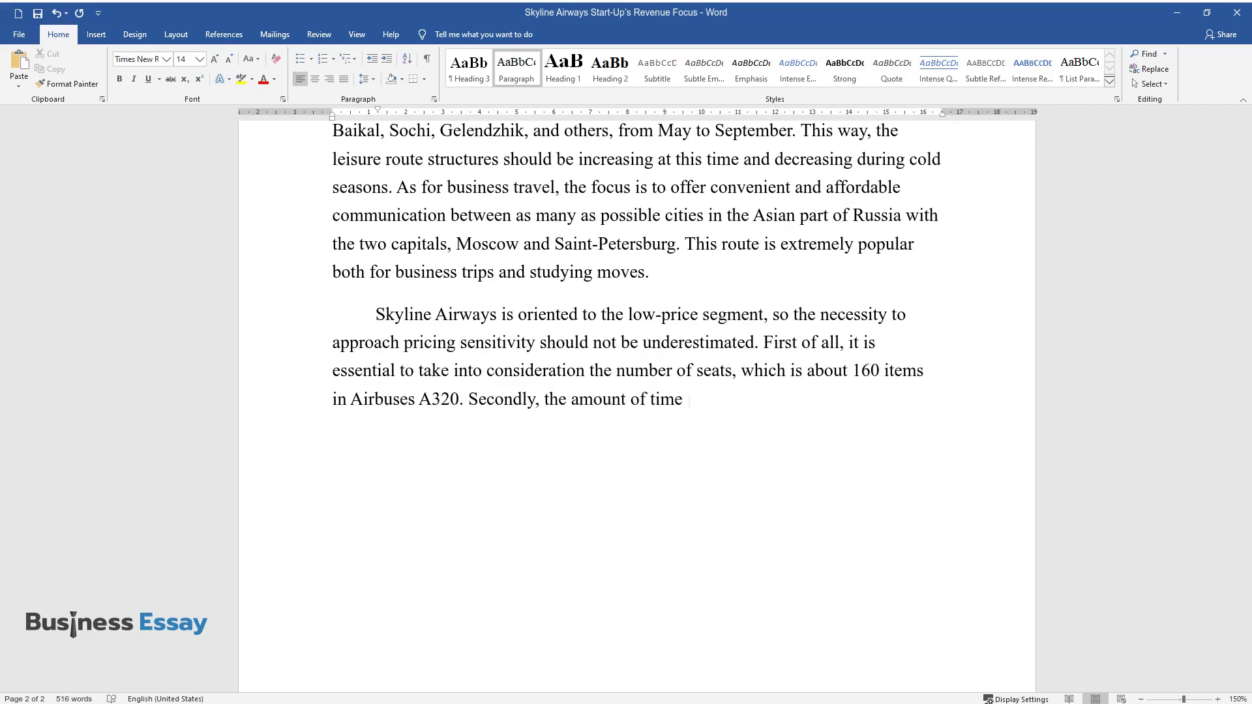
{"action": "type", "text": " remaining for purchasing plays "}
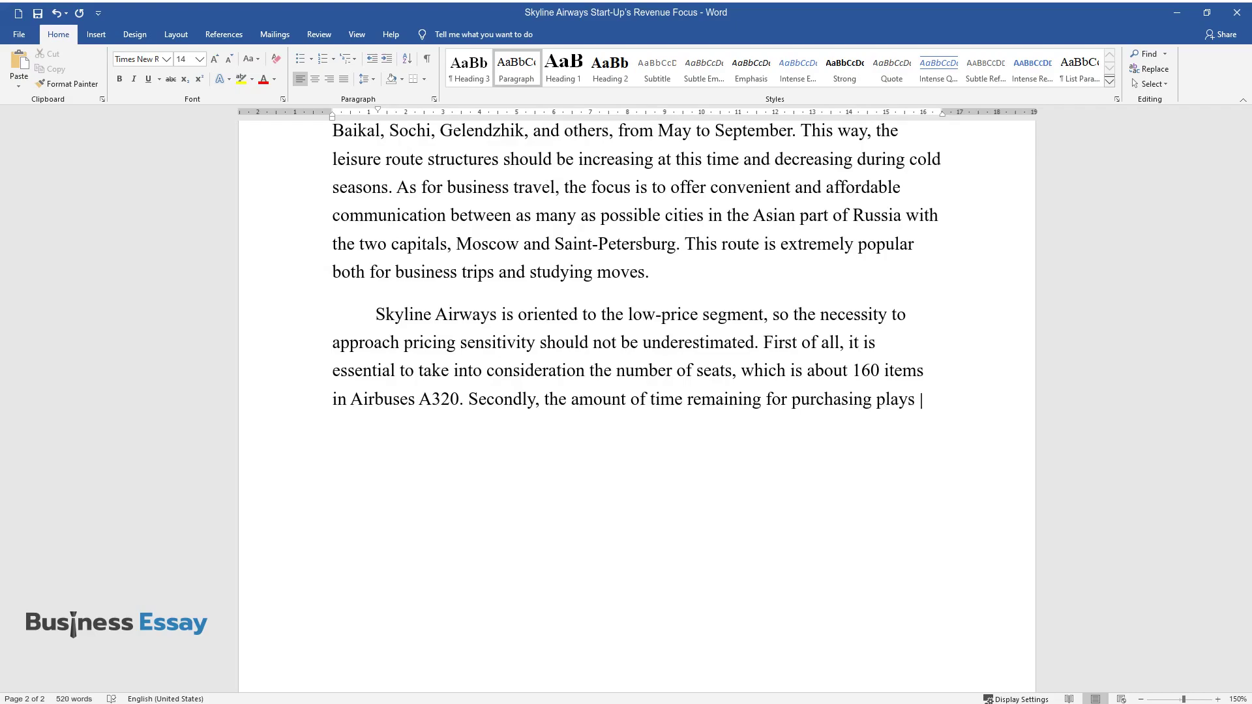
{"action": "type", "text": "a crucial role in pricing. Third"}
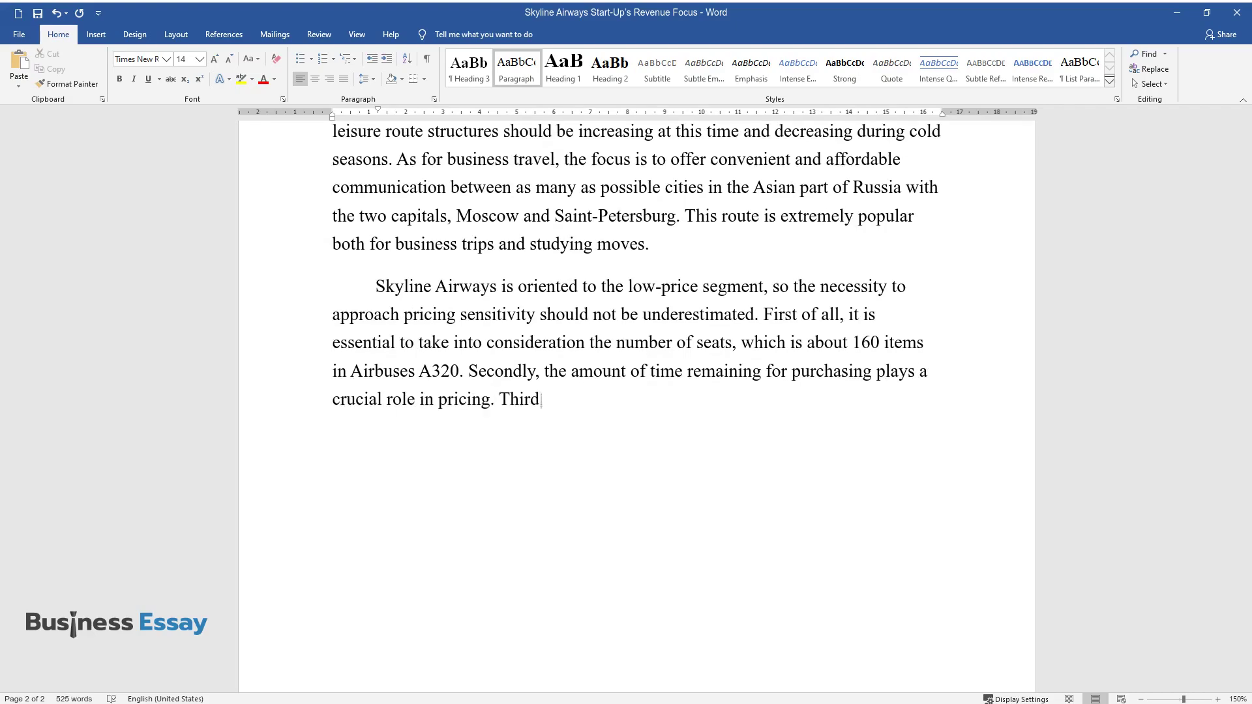
{"action": "type", "text": "ly, an analysis of competitors'"}
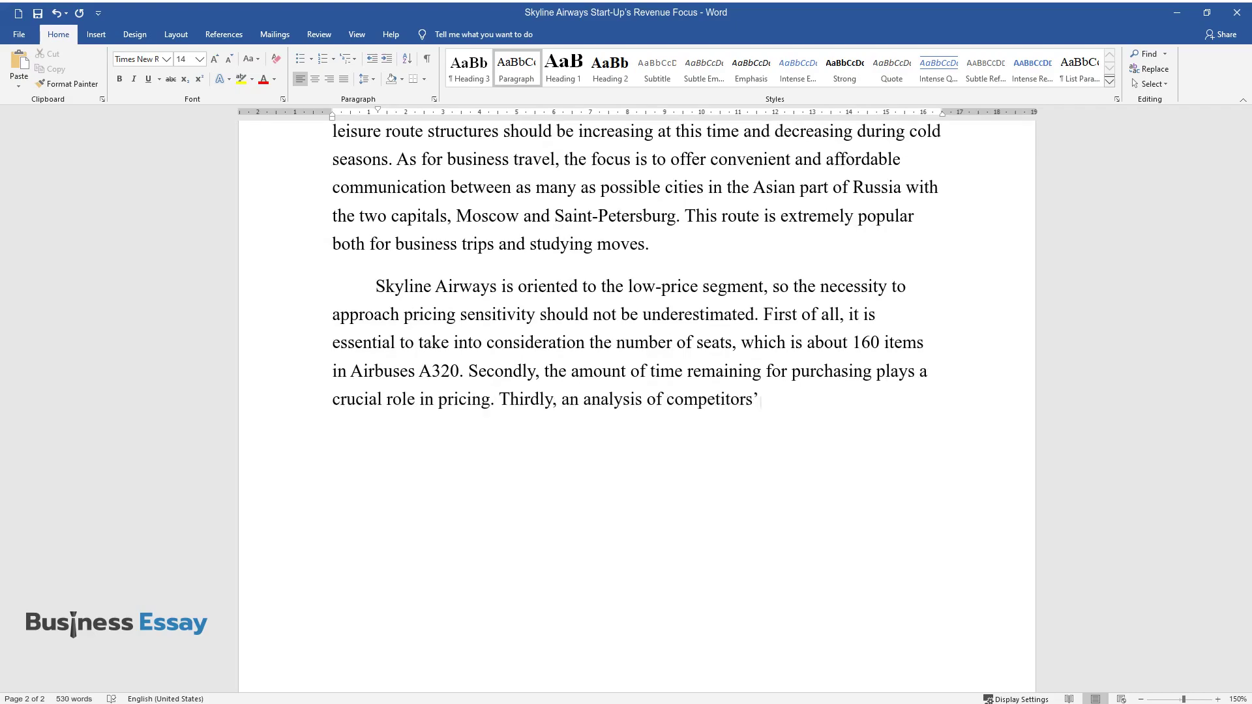
{"action": "type", "text": " prices should be conducted too"}
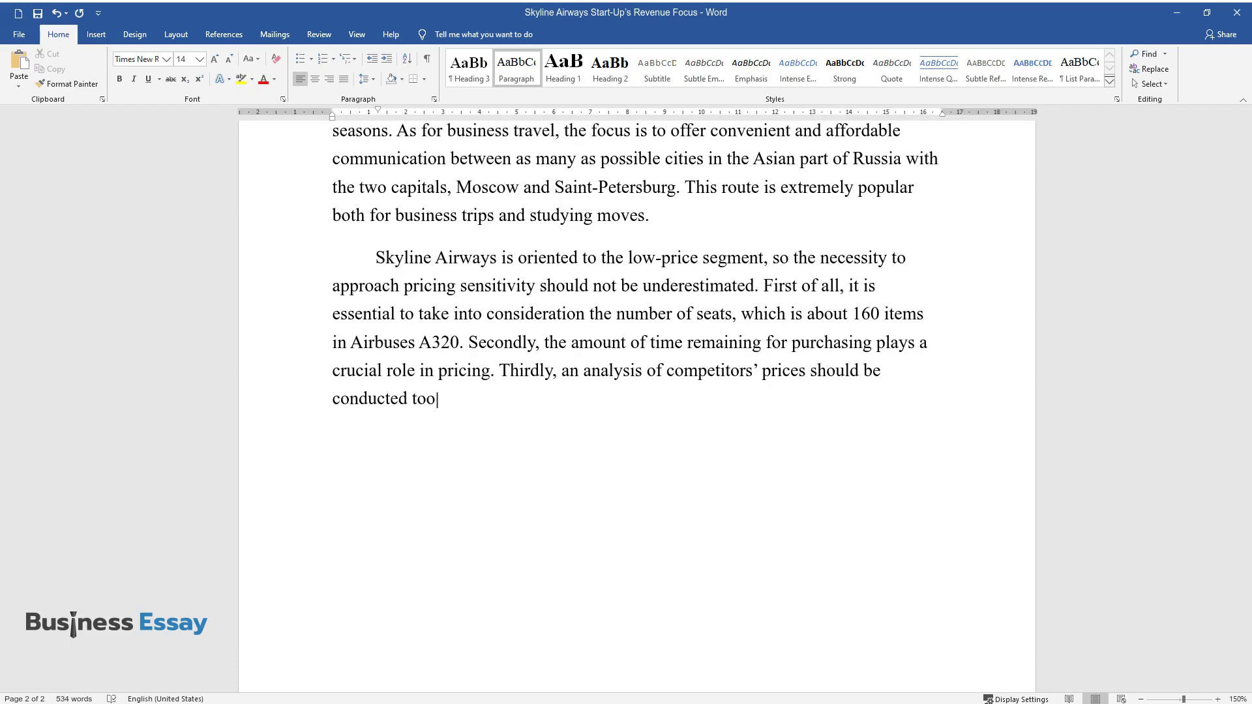
{"action": "type", "text": ". The leading peer for Skyline A"}
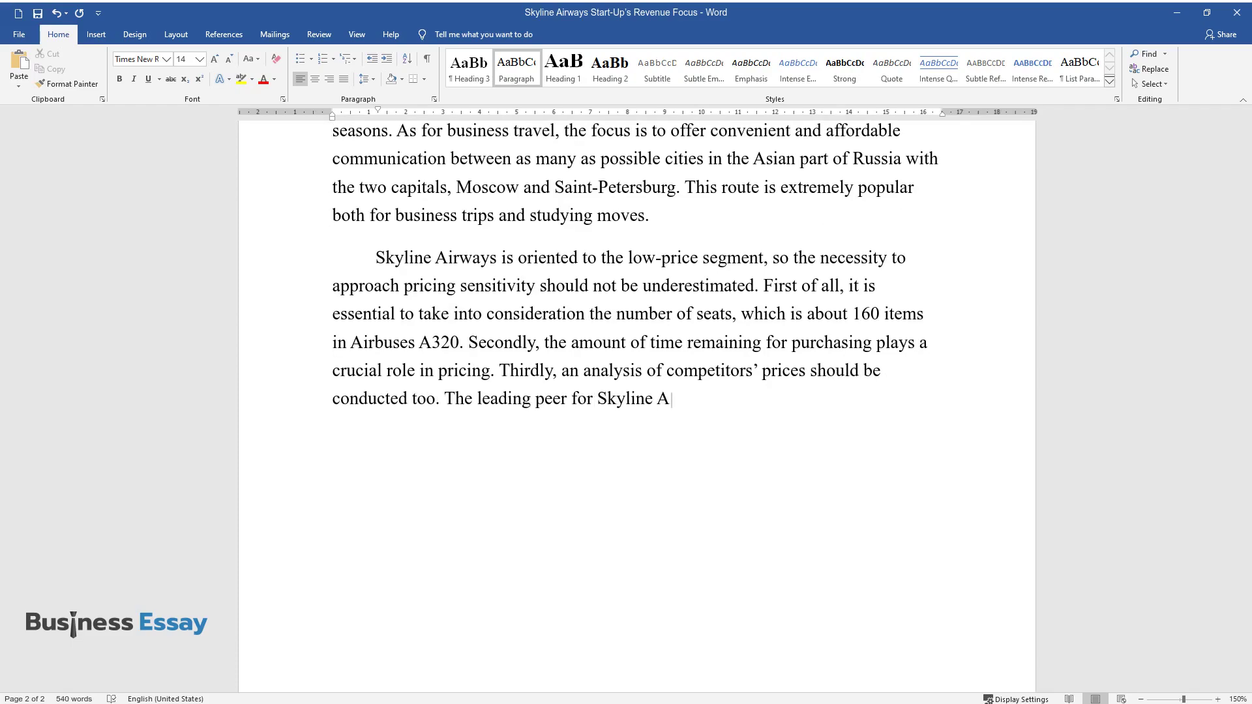
{"action": "type", "text": "irways in this field is Pobeda,"}
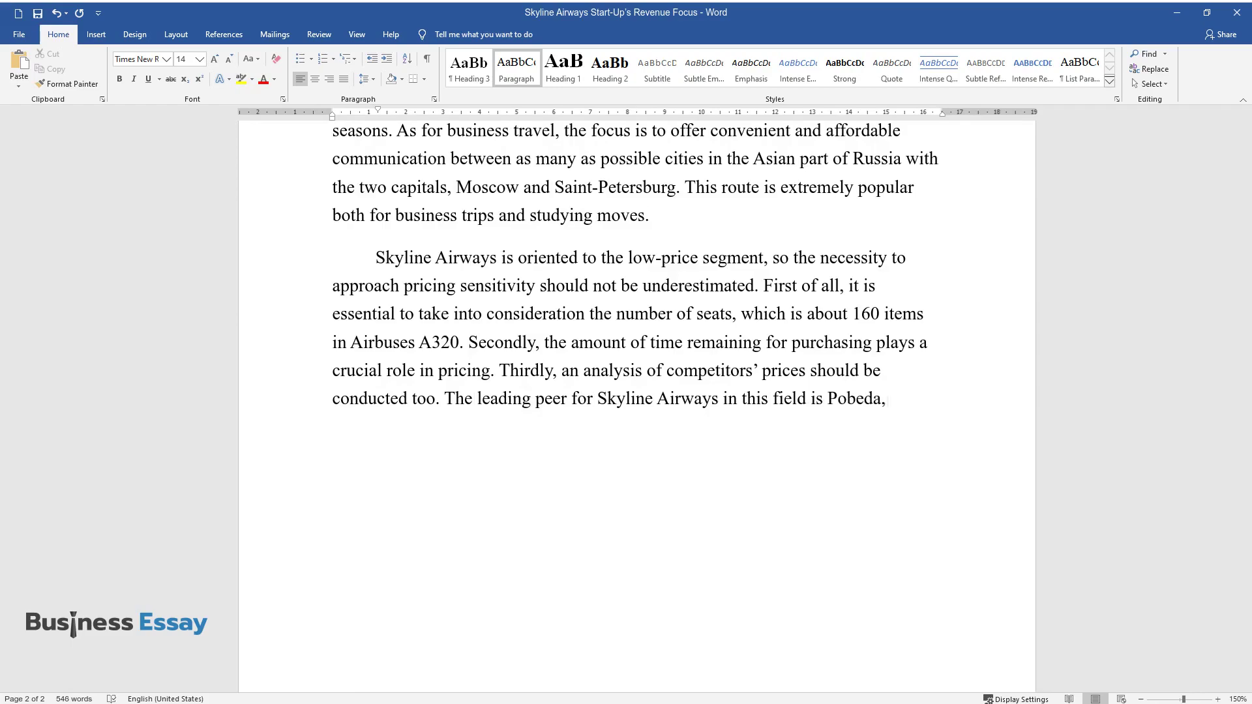
{"action": "type", "text": " the only and most successful l"}
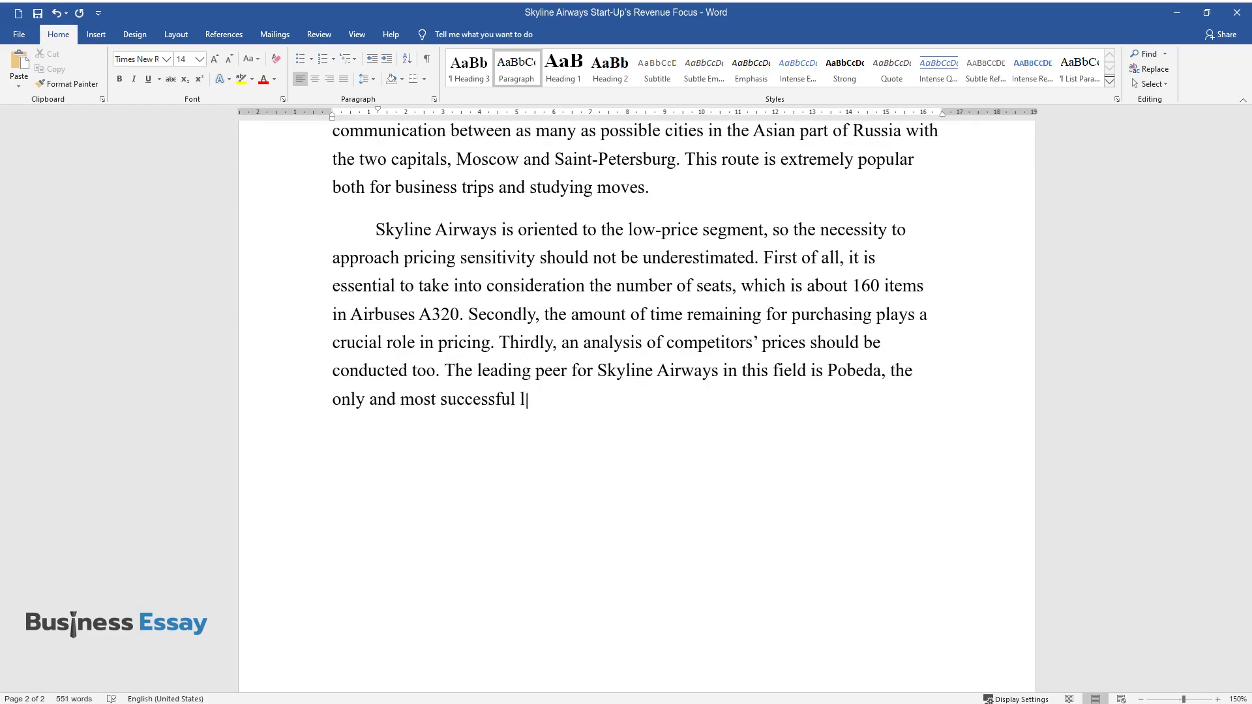
{"action": "type", "text": "ow-cost carrier in Russia. Cons"}
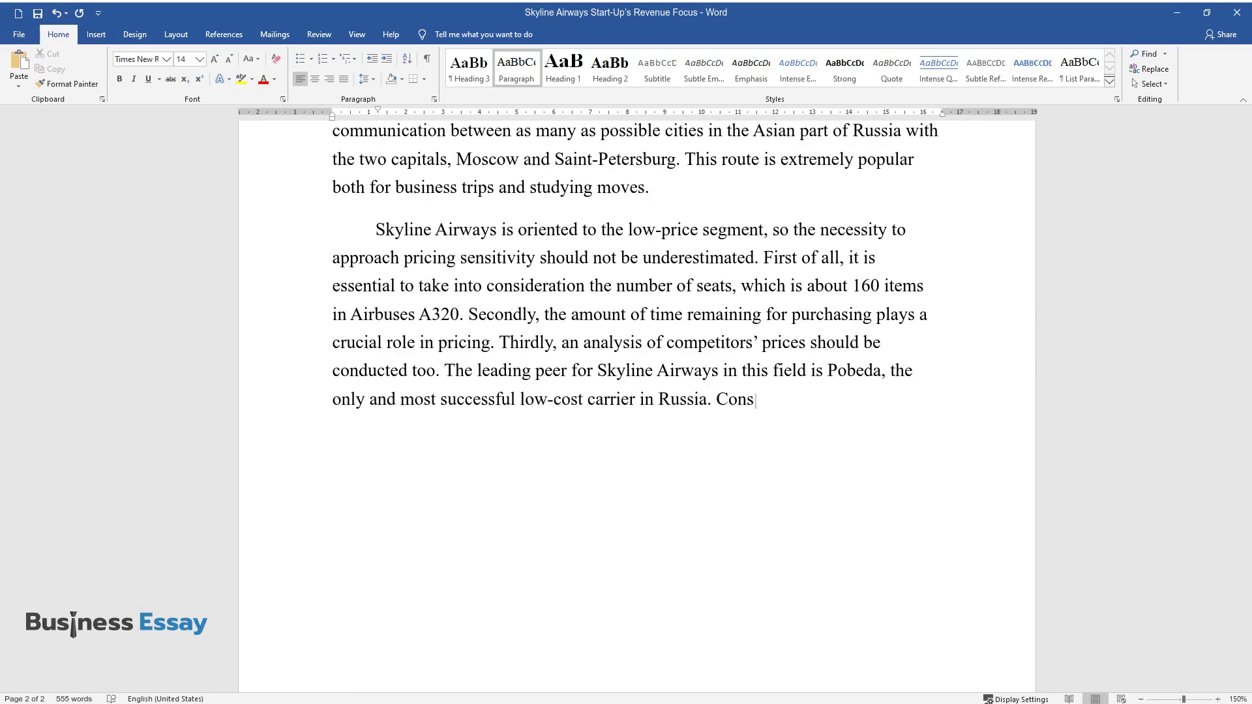
{"action": "type", "text": "idering the aforementioned aspec"}
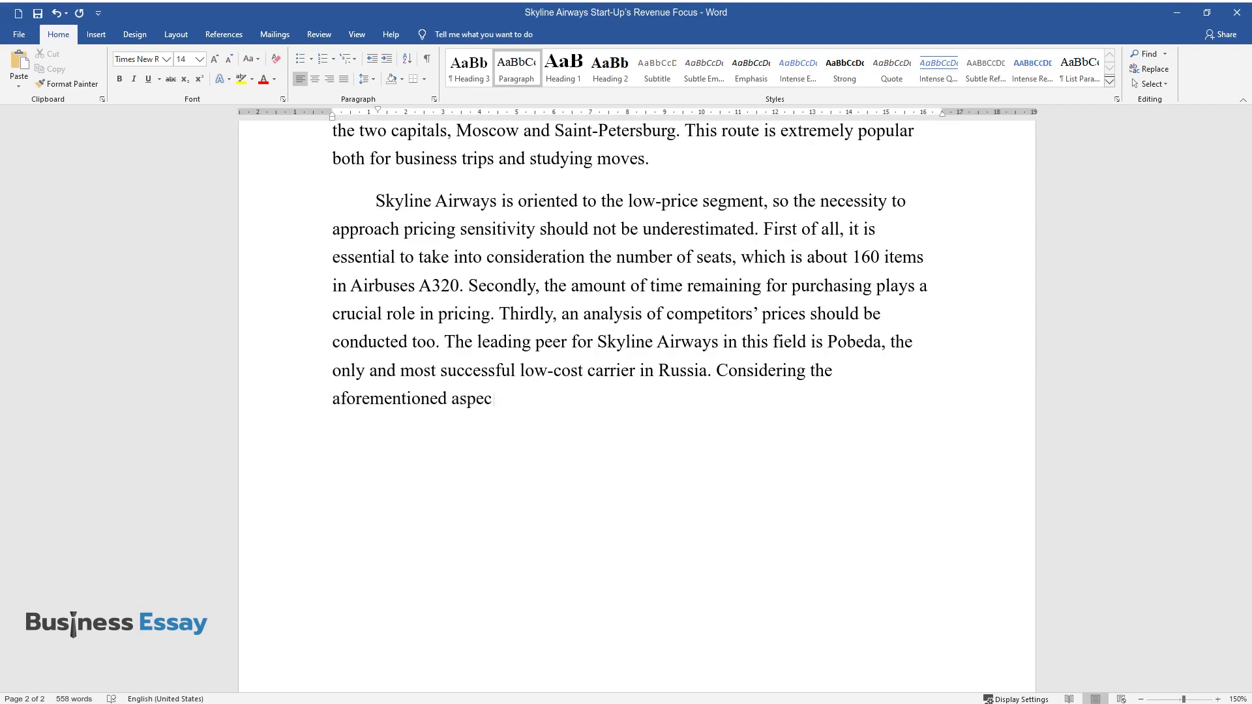
{"action": "type", "text": "ts, the average price of a tick"}
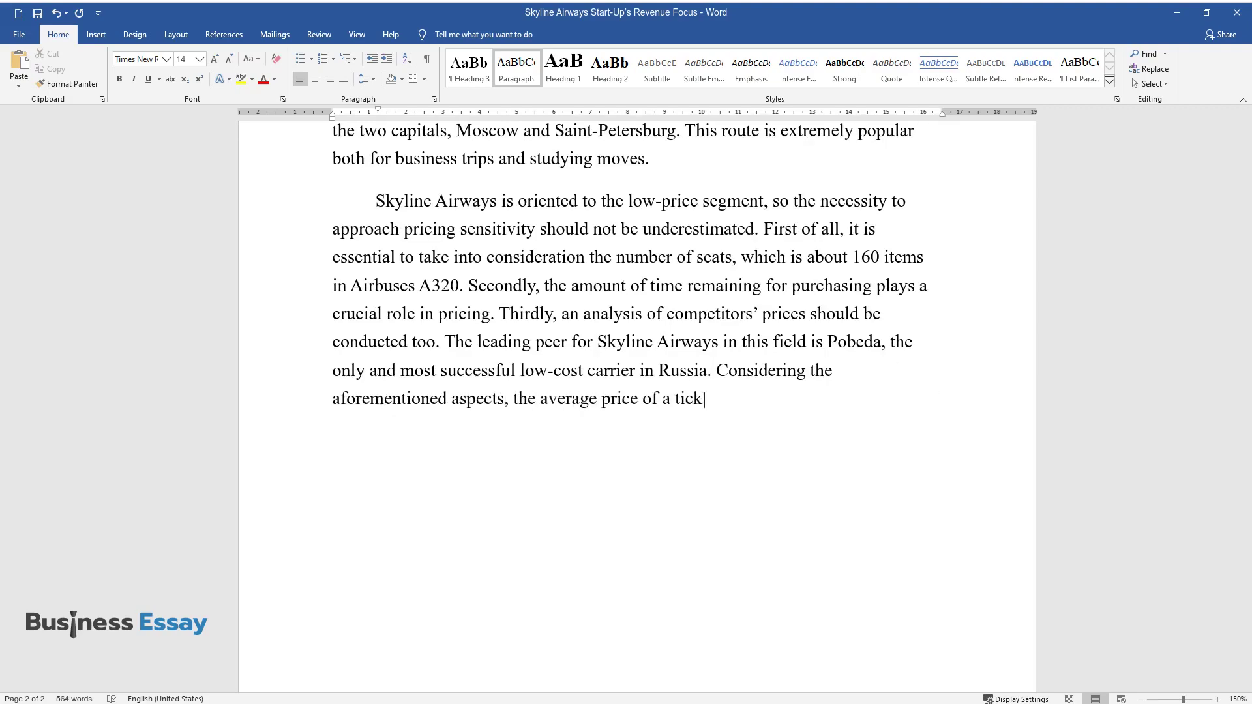
{"action": "type", "text": "et for a mid-duration flight, f"}
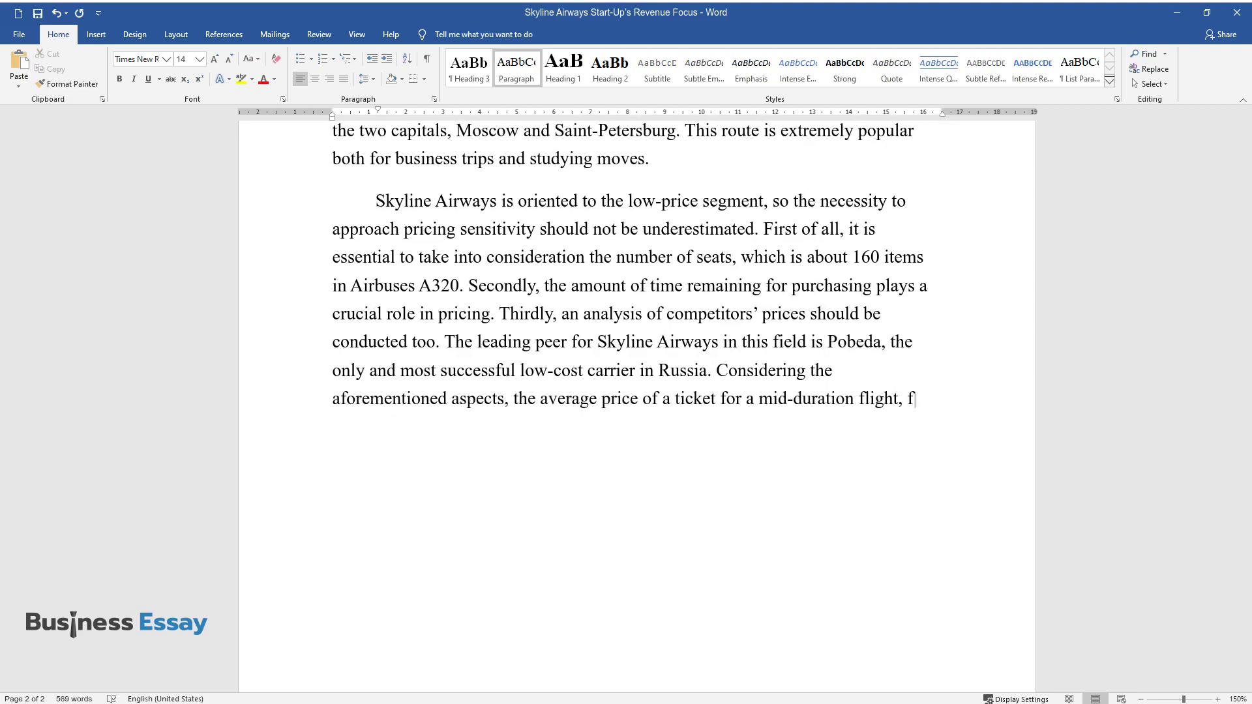
{"action": "type", "text": "or instance, from Moscow to Irk"}
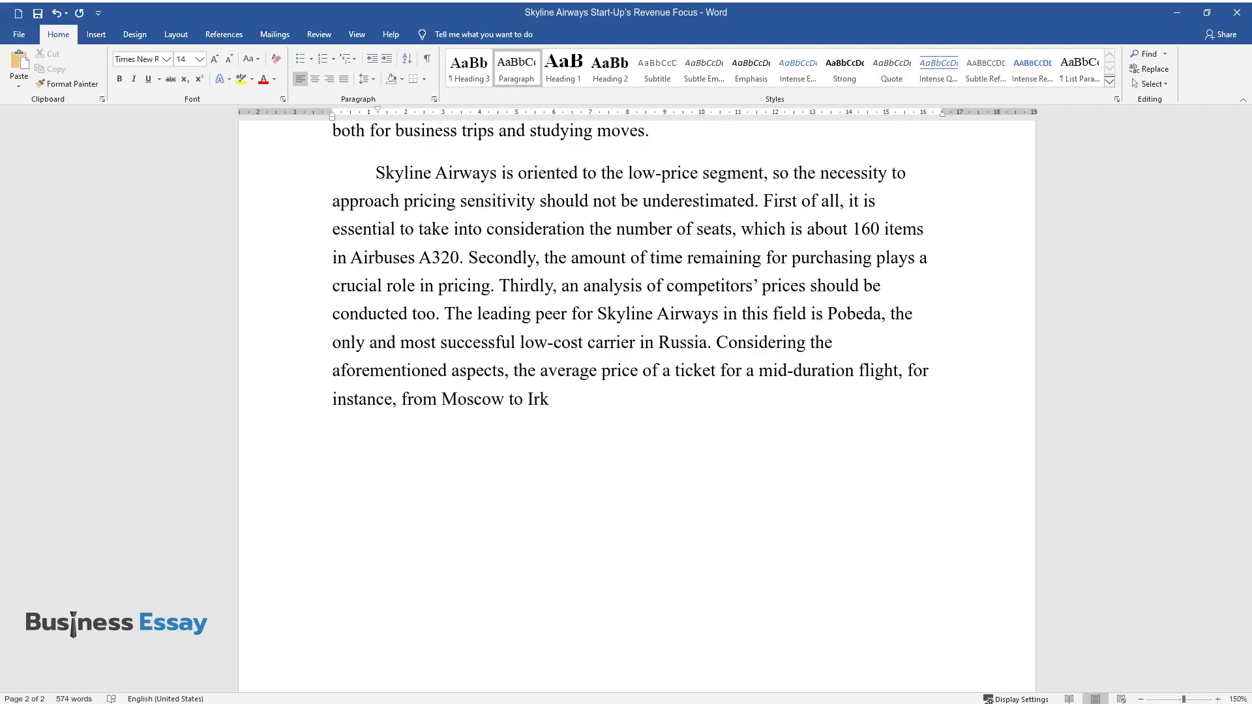
{"action": "type", "text": "utsk, should not exceed the cost"}
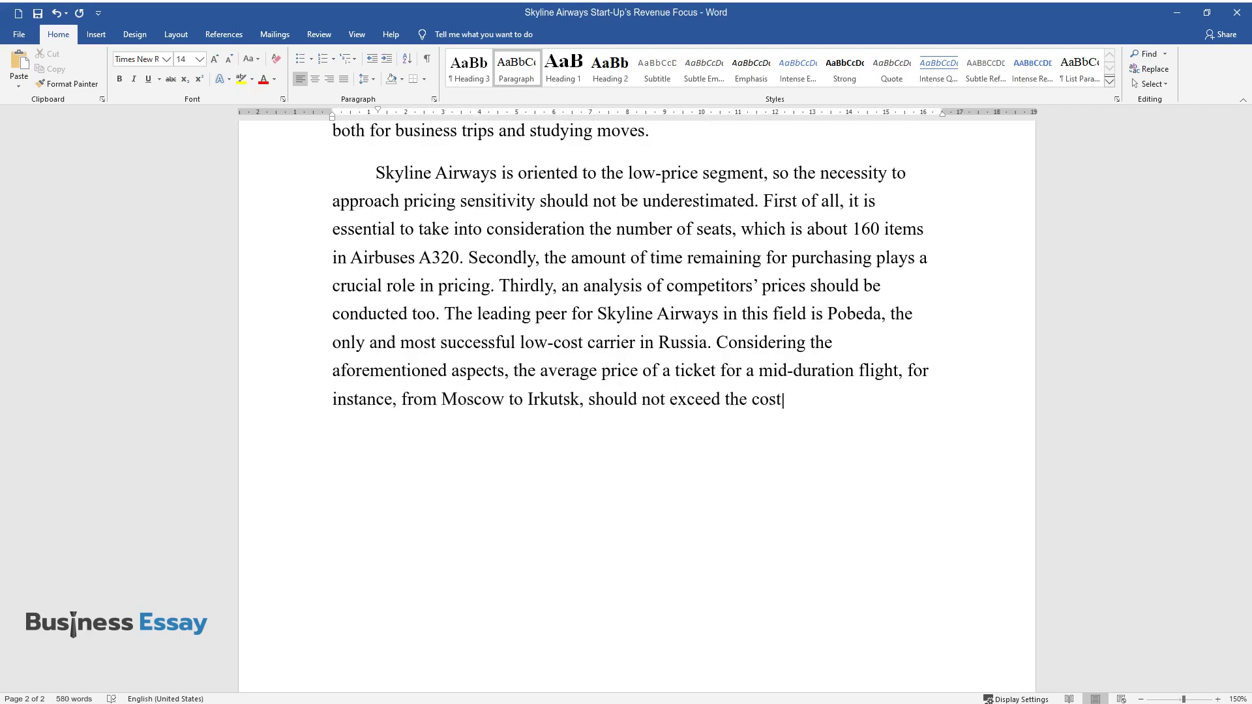
{"action": "type", "text": " of $73."}
{"action": "key", "text": "Return"}
- Write the 'To receive maximum profit' paragraph on affordable fares, aviophobia and flight safety
{"action": "type", "text": "T"}
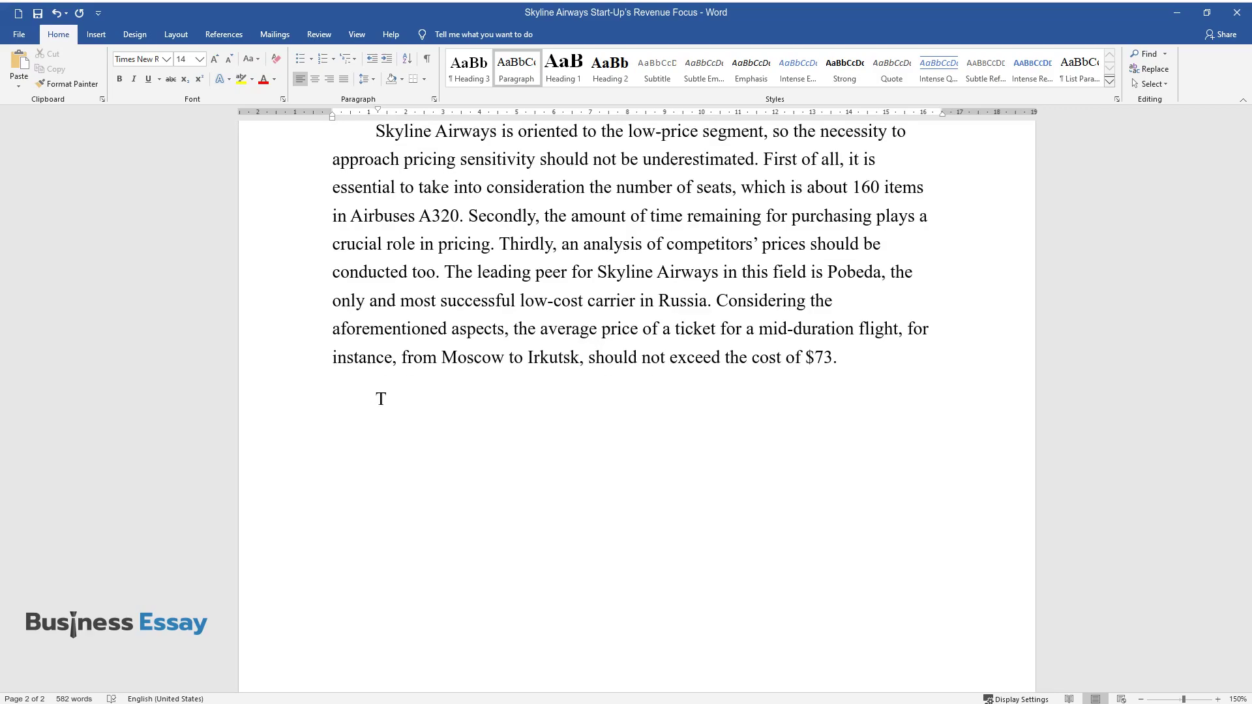
{"action": "type", "text": "o receive maximum profit and attr"}
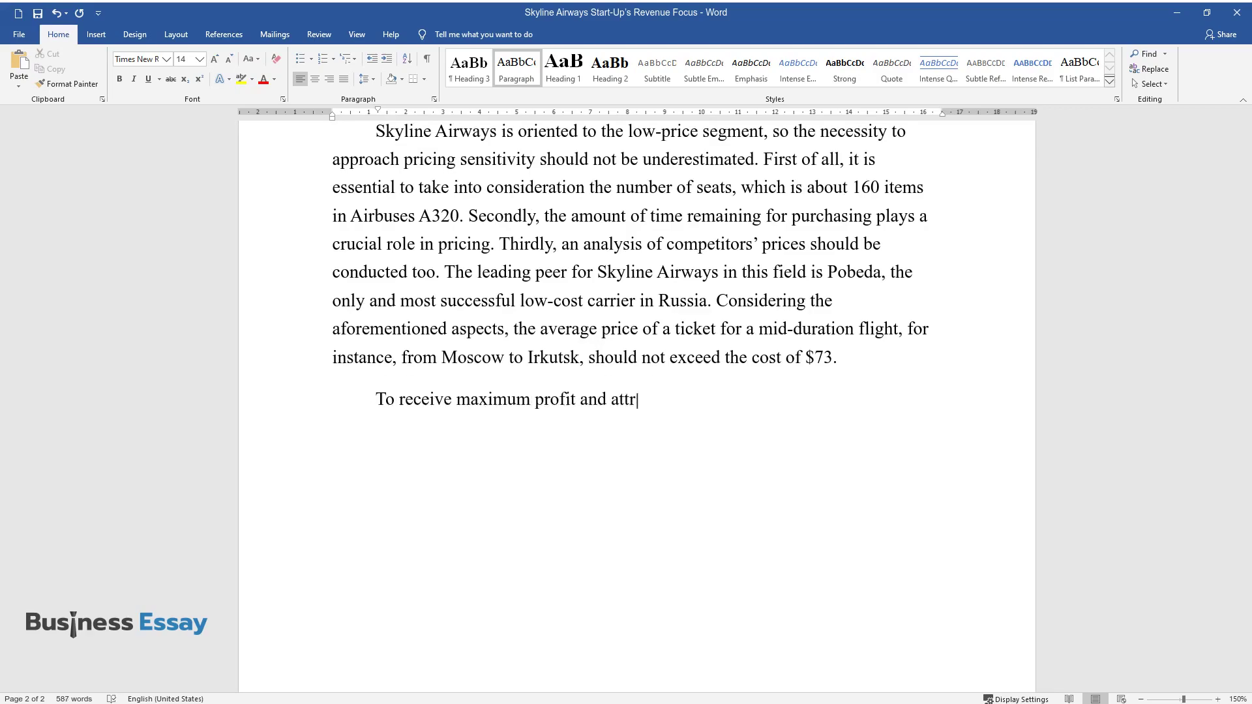
{"action": "type", "text": "act a maximum of customers, it is "}
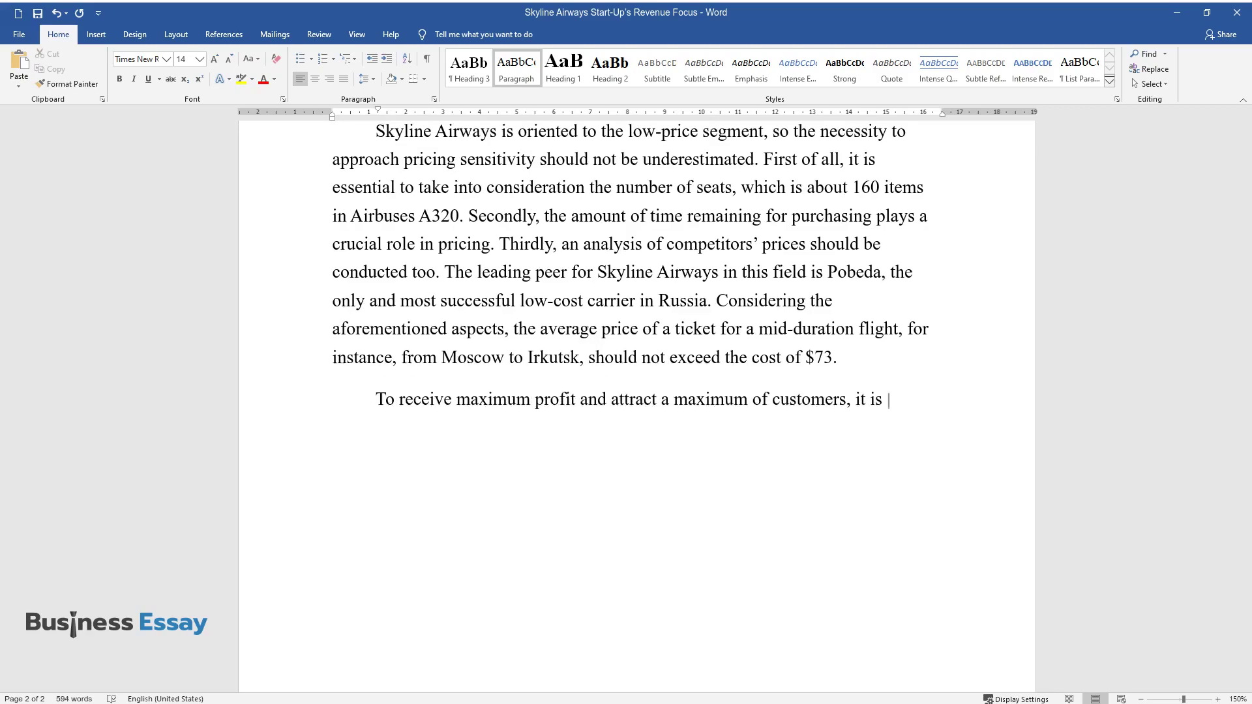
{"action": "type", "text": "necessary to fulfill all determin"}
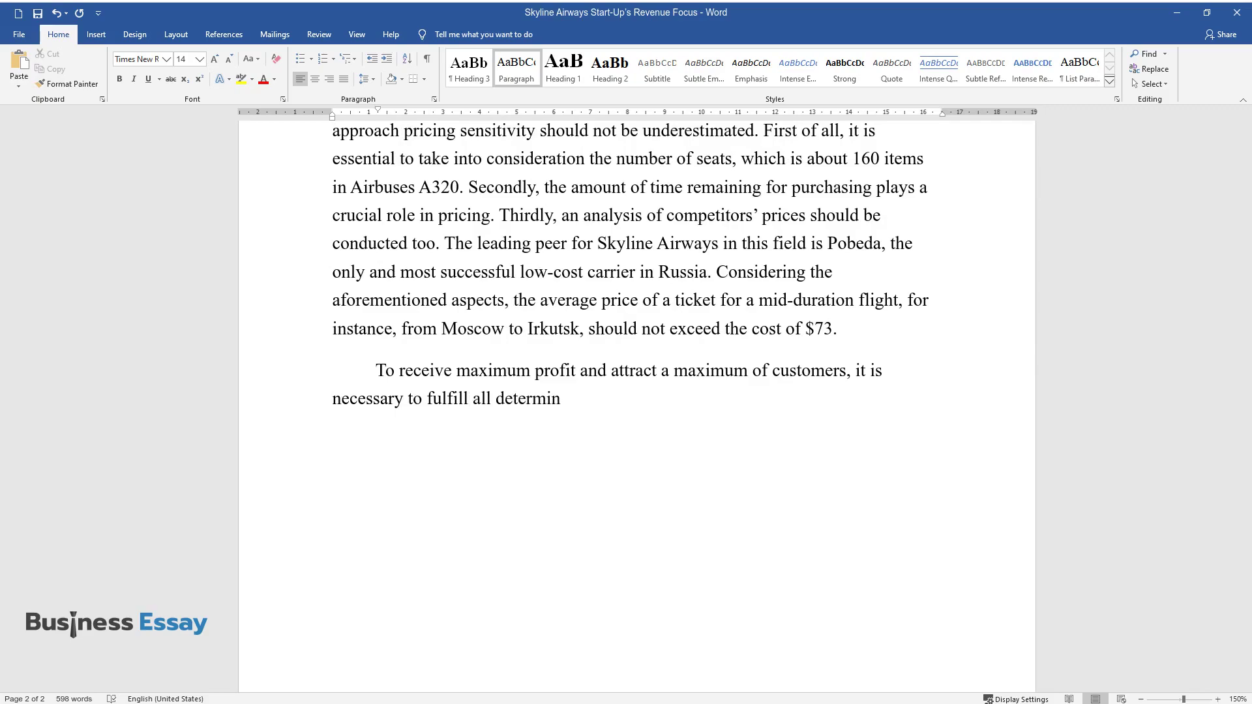
{"action": "type", "text": "ants of airline passenger demand."}
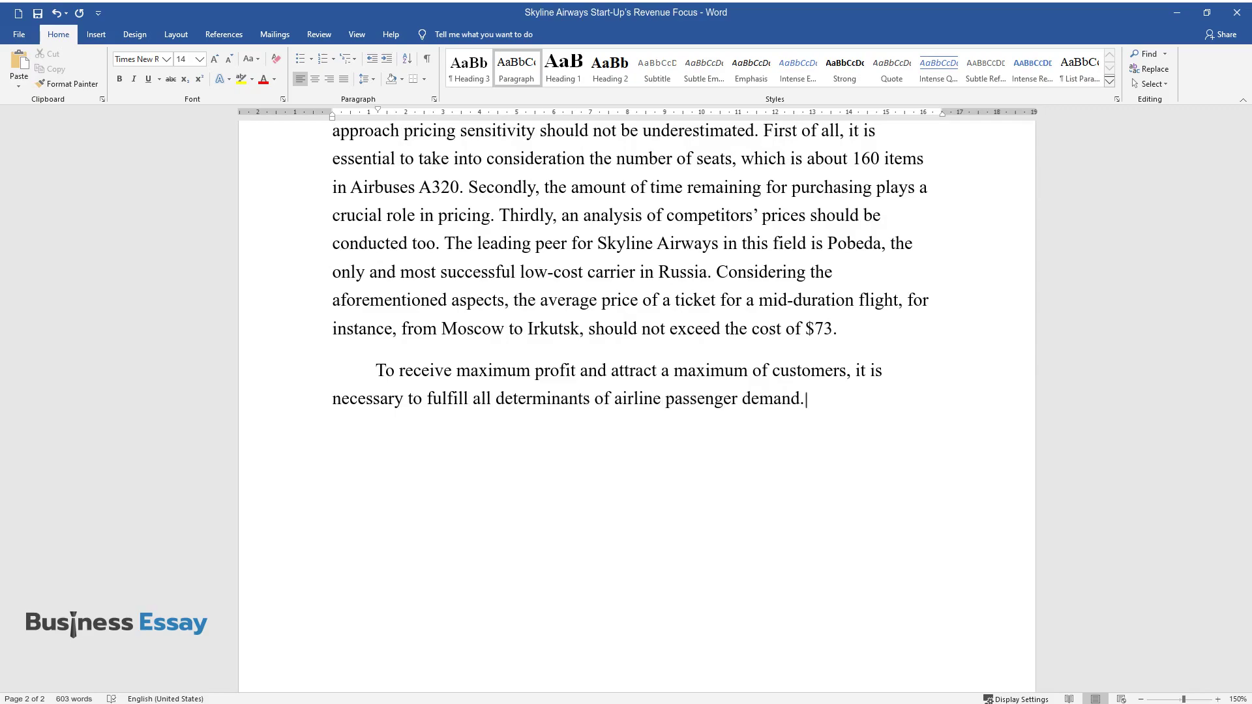
{"action": "type", "text": " As Skyline Airways is a budget op"}
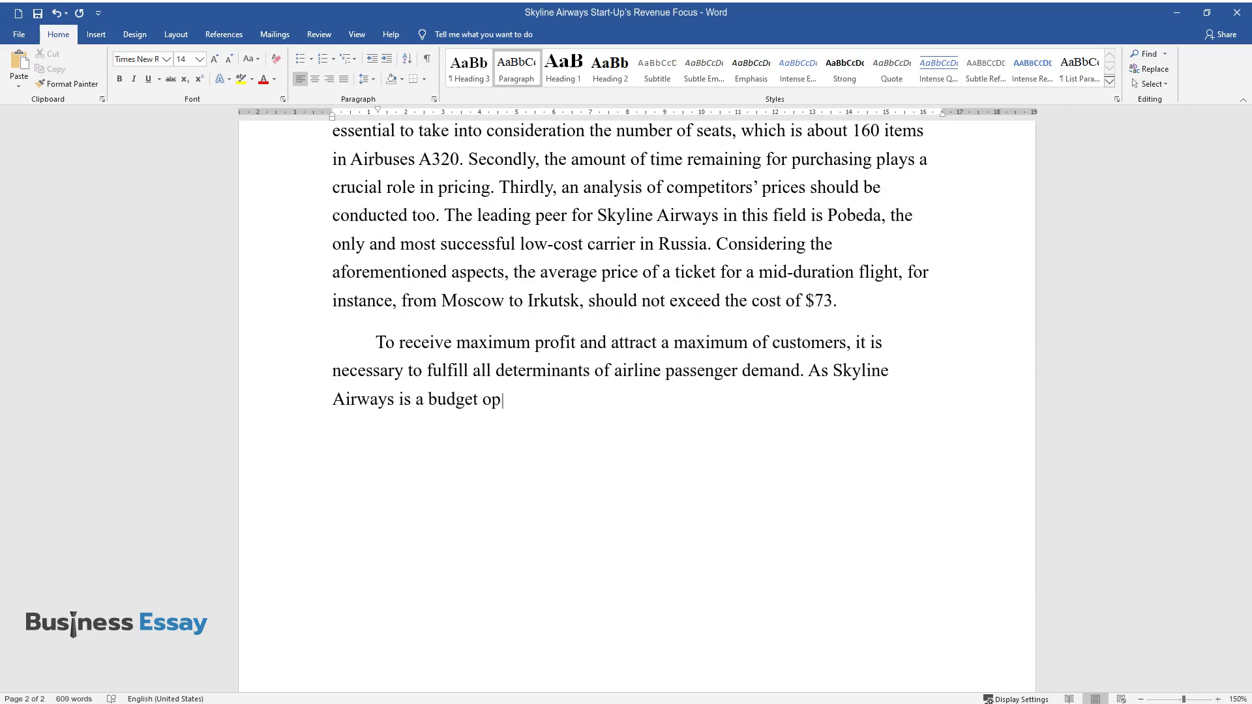
{"action": "type", "text": "tion, the price should remain aff"}
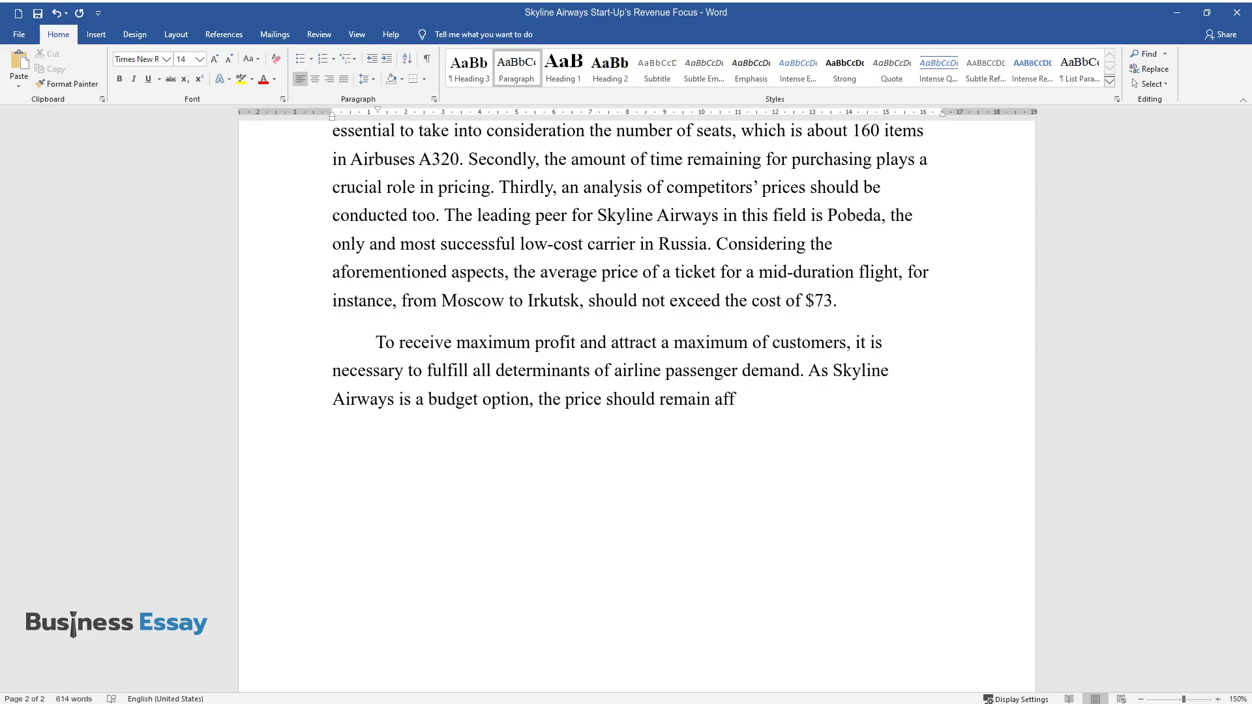
{"action": "type", "text": "ordable for the population, whose incomes"}
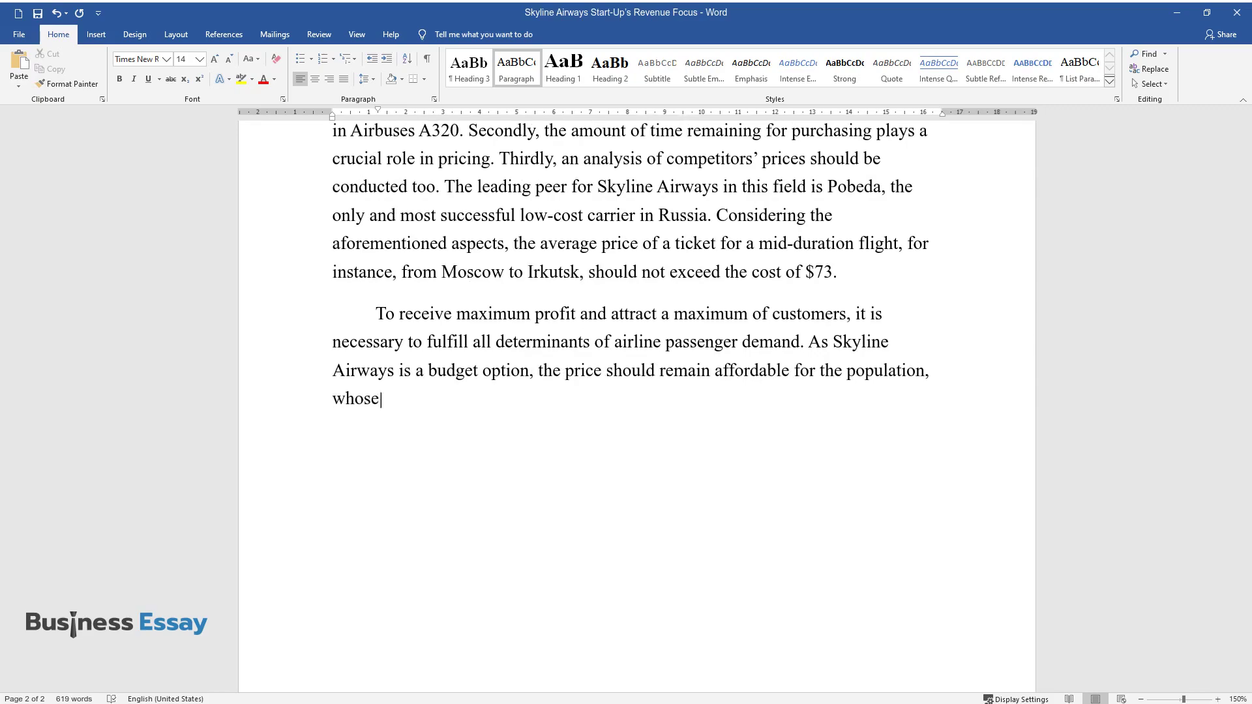
{"action": "type", "text": " are below the average. Mo"}
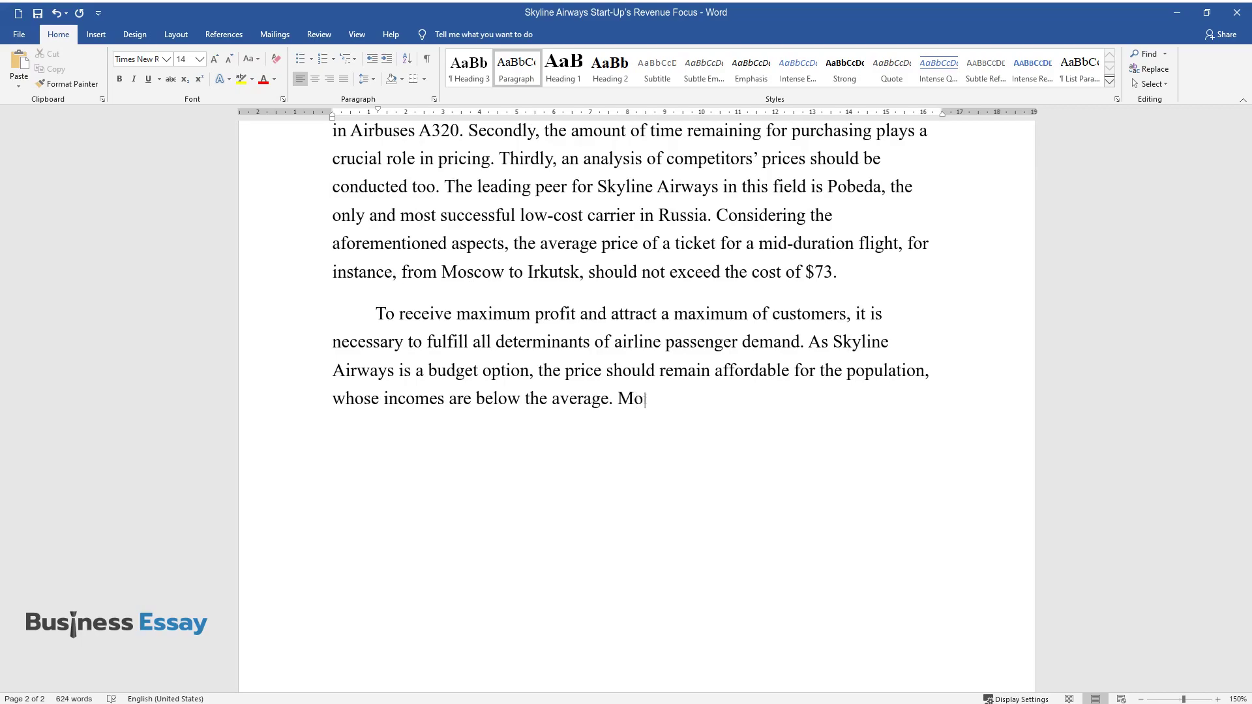
{"action": "type", "text": "reover, tourism is not an extreme"}
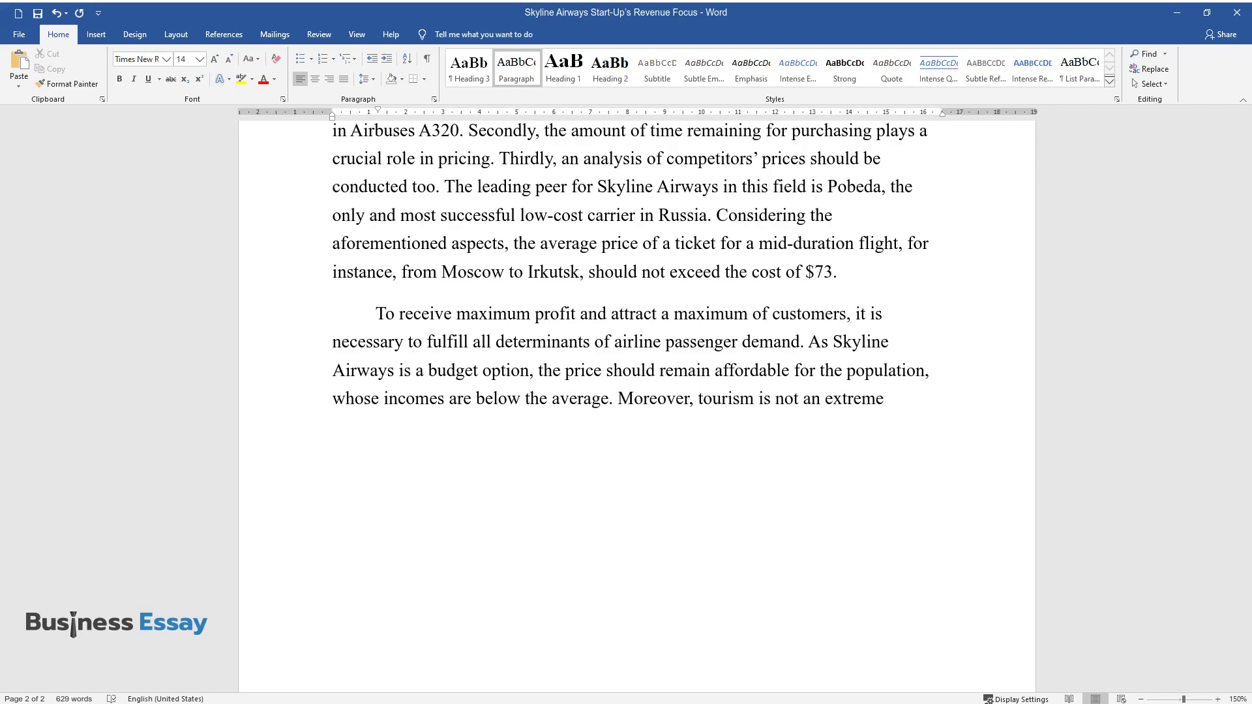
{"action": "type", "text": "ly popular activity, so aviophobi"}
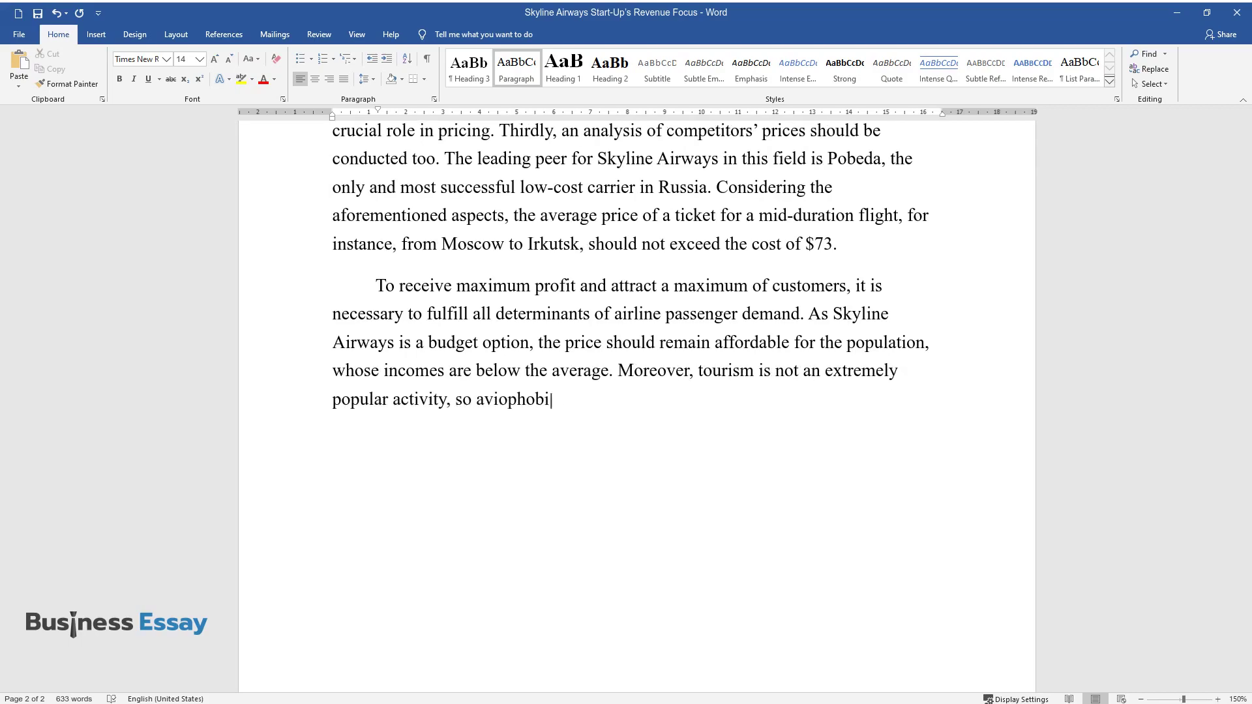
{"action": "type", "text": "a is a common sight in this segmen"}
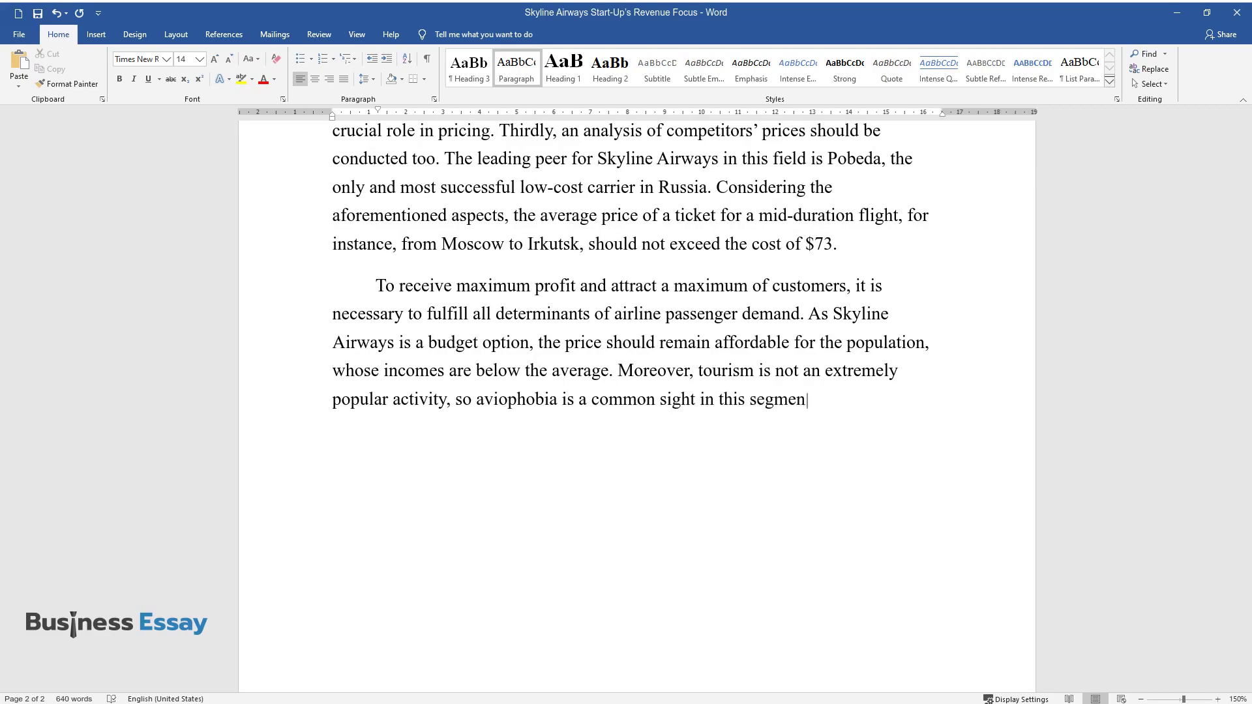
{"action": "type", "text": "t. The confidence in the safety of flight"}
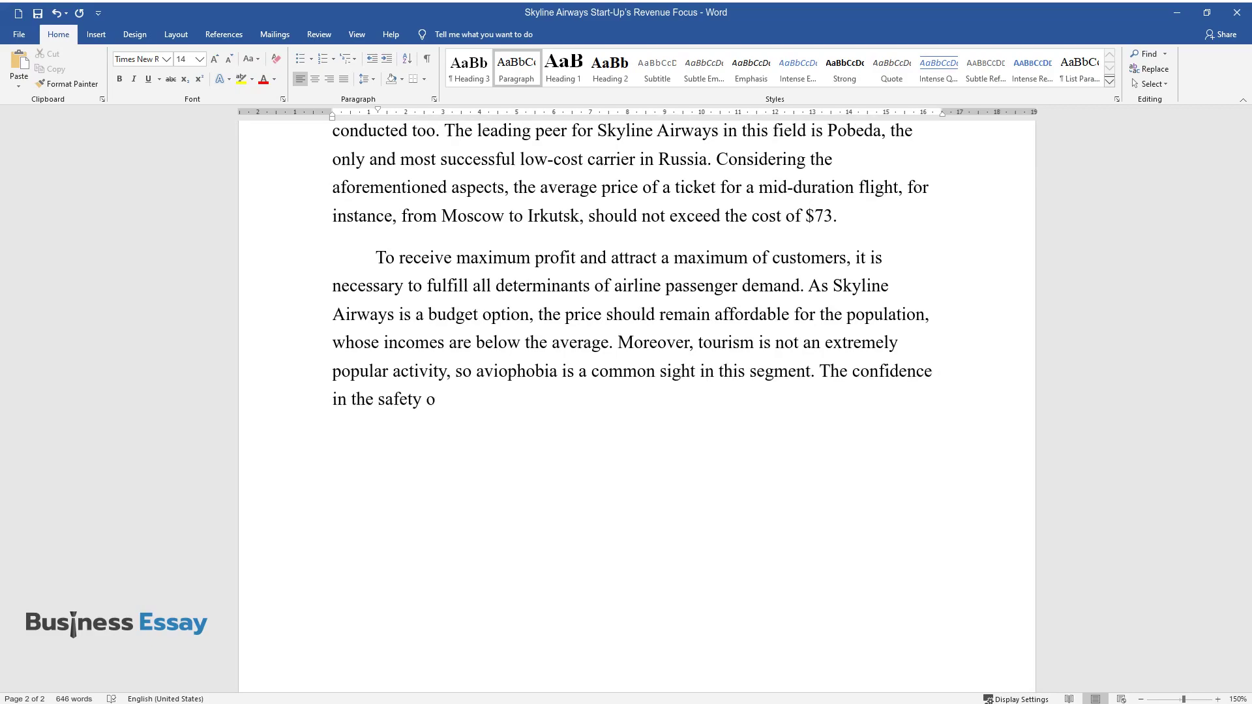
{"action": "type", "text": "s and equipment integrity"}
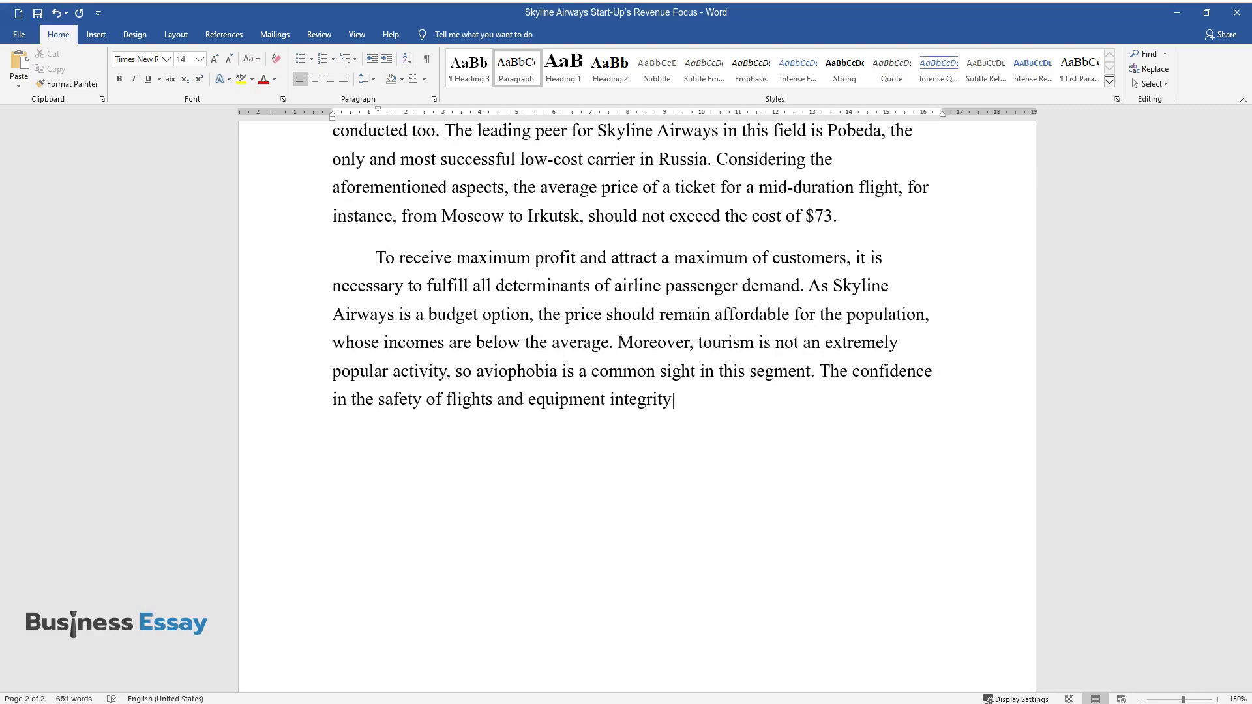
{"action": "type", "text": " would be attractive for such people."}
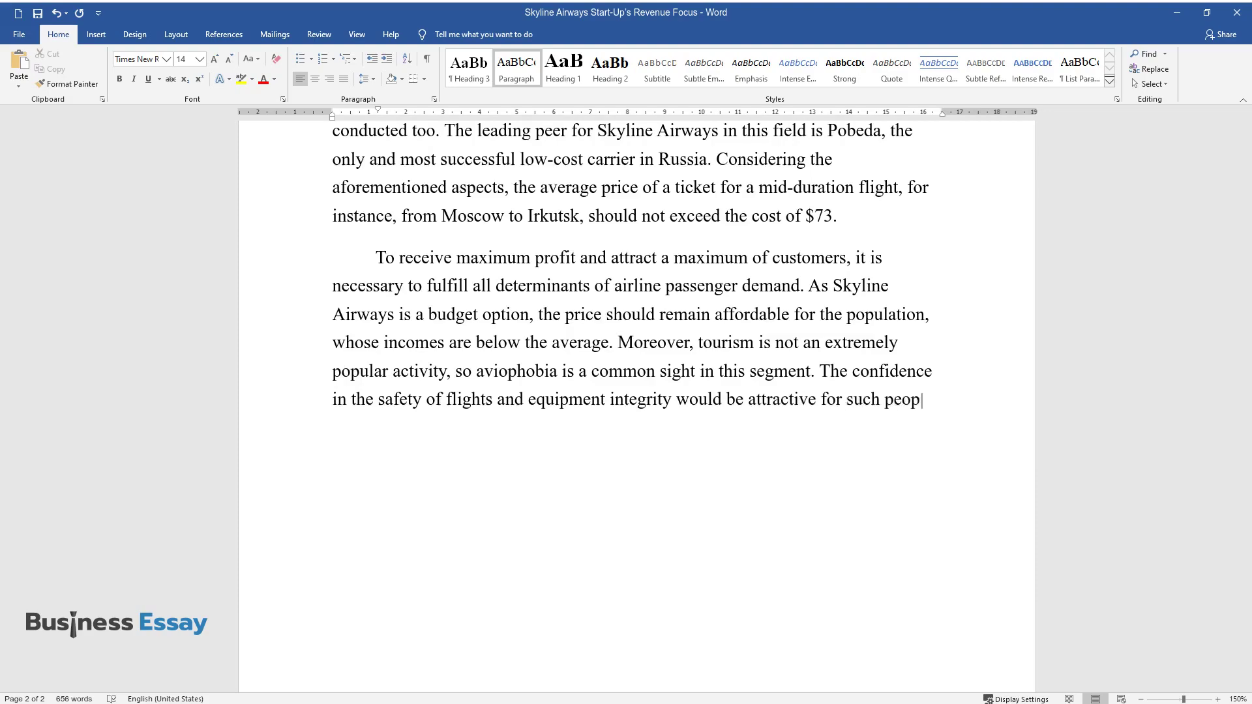
{"action": "key", "text": "Return"}
- Write the paragraph on ticket-seller and hotel partnerships, a loyalty program and 3 million first-year passengers
{"action": "type", "text": "Anot"}
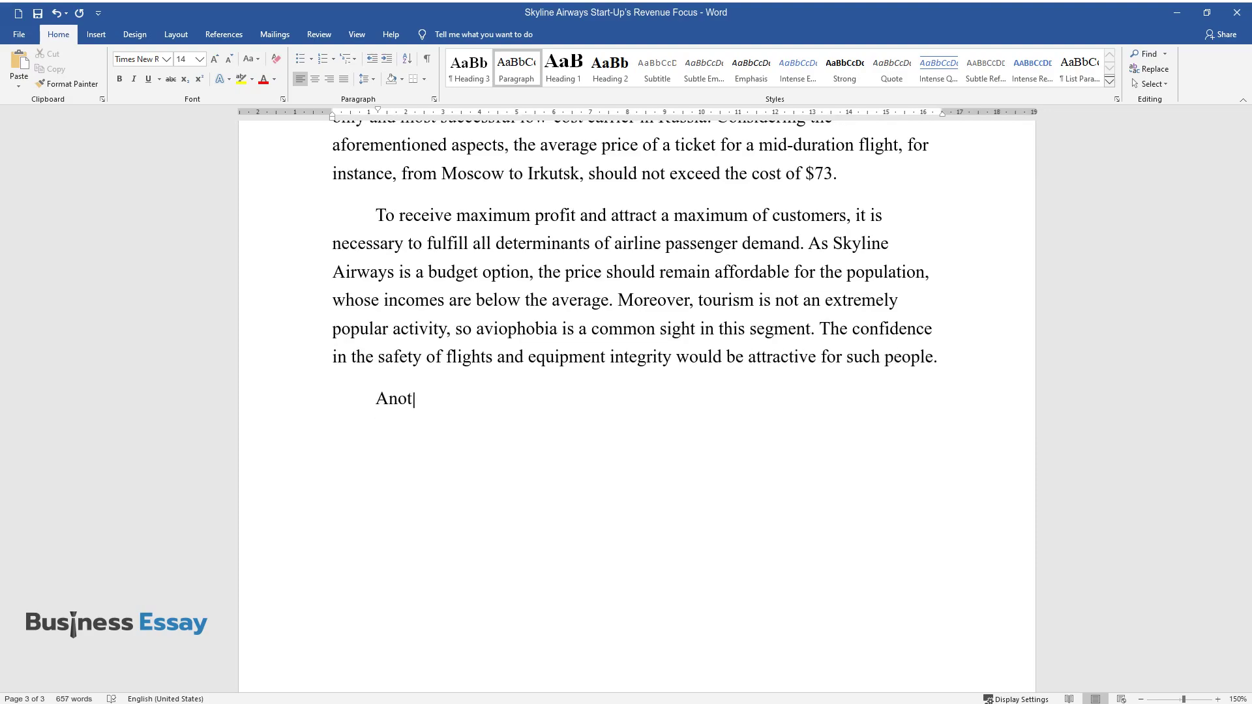
{"action": "type", "text": "her option for reaching approximat"}
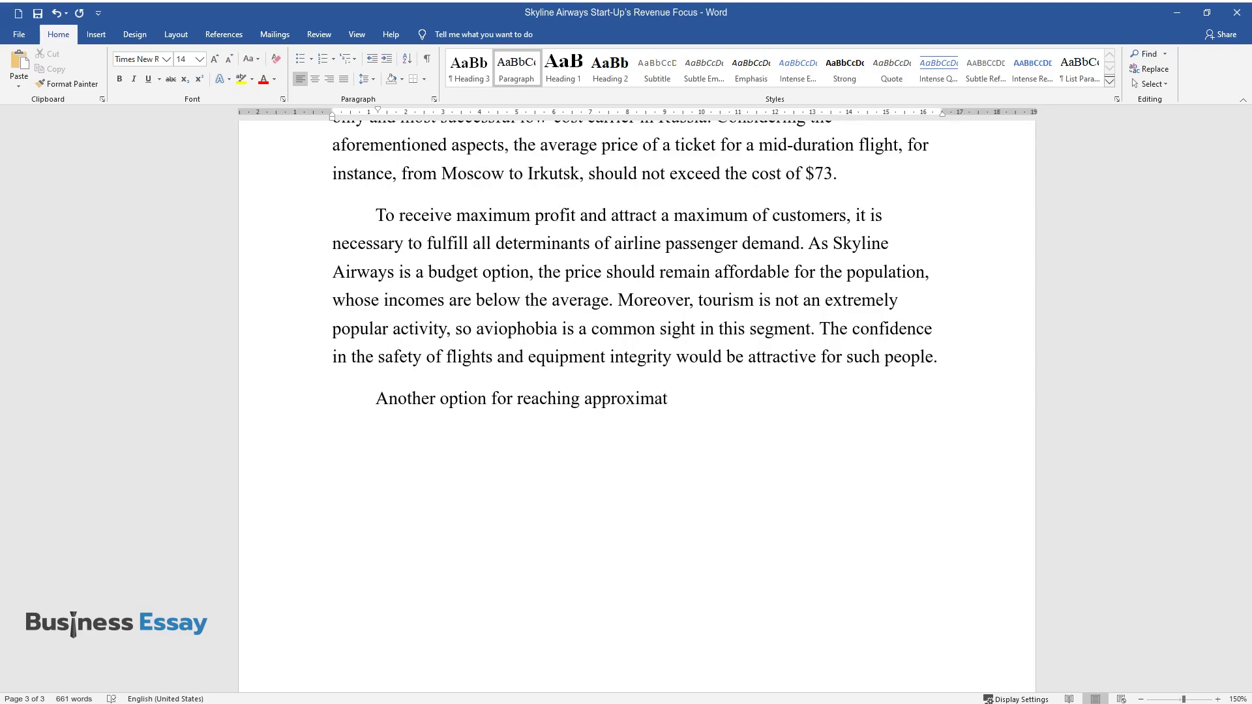
{"action": "type", "text": "ely 100% figures for plane occupan"}
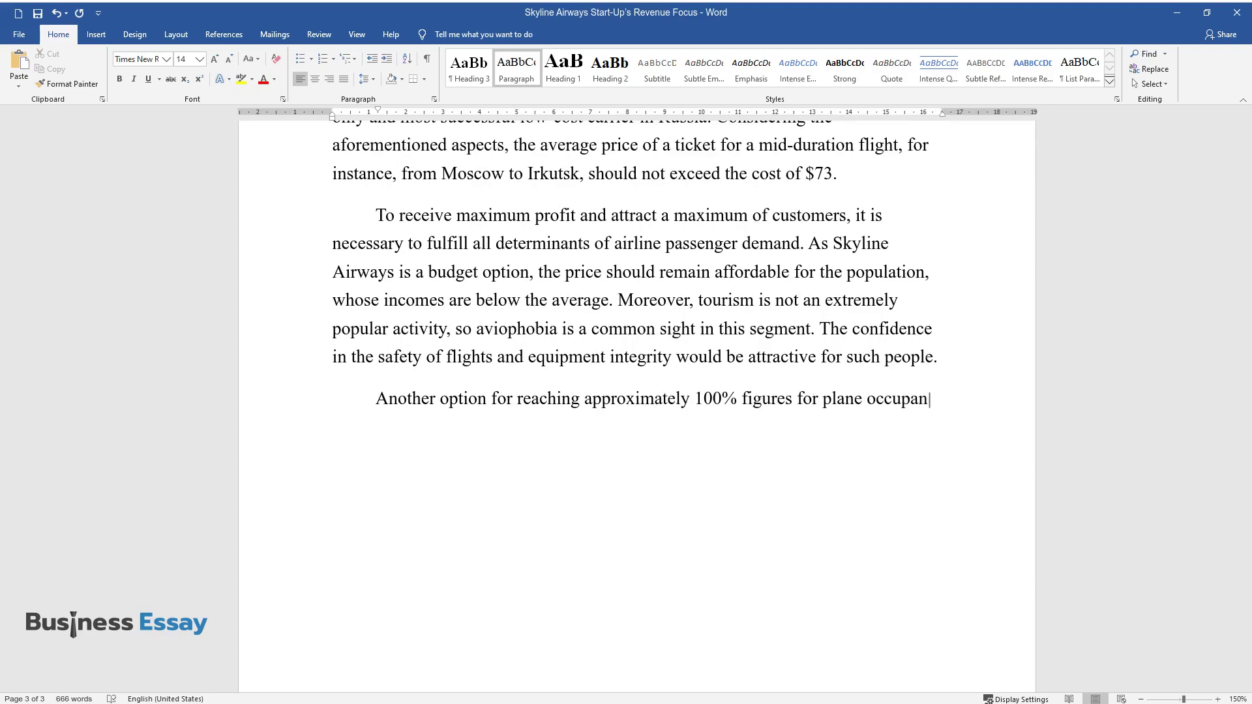
{"action": "type", "text": "cy is concluding agreements with co"}
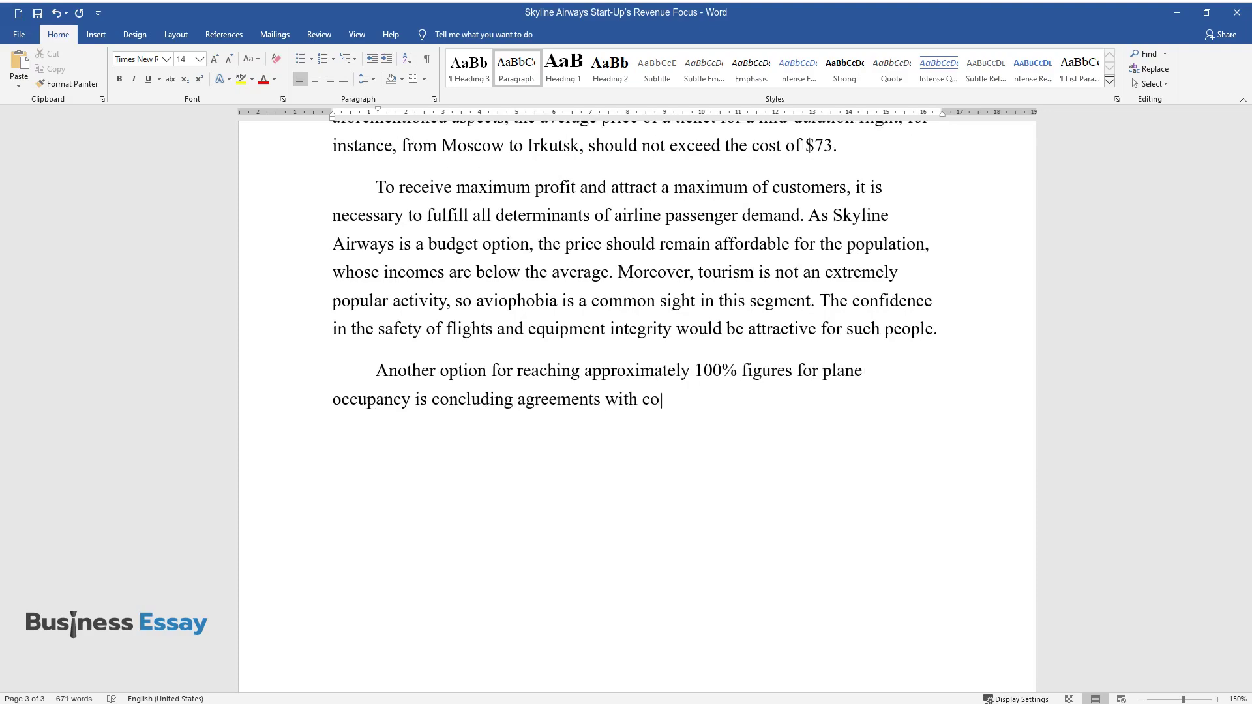
{"action": "type", "text": "mpanies specializing in selling pl"}
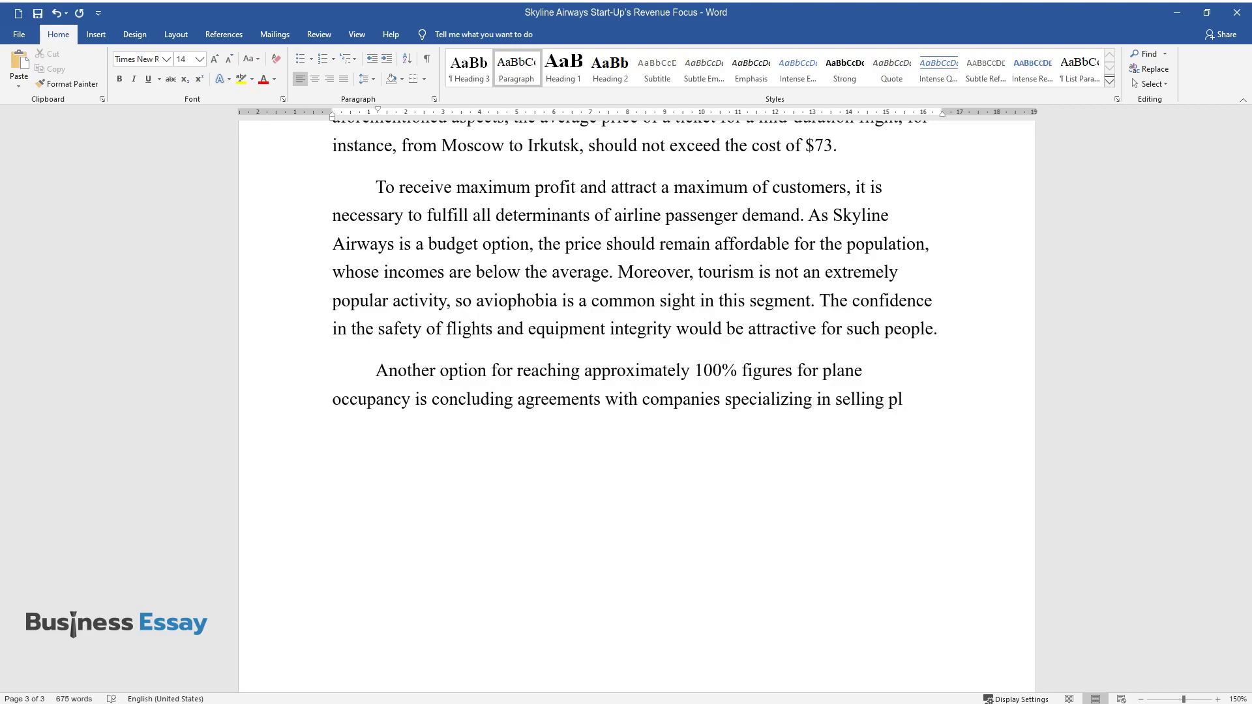
{"action": "type", "text": "ane tickets. The most often used in"}
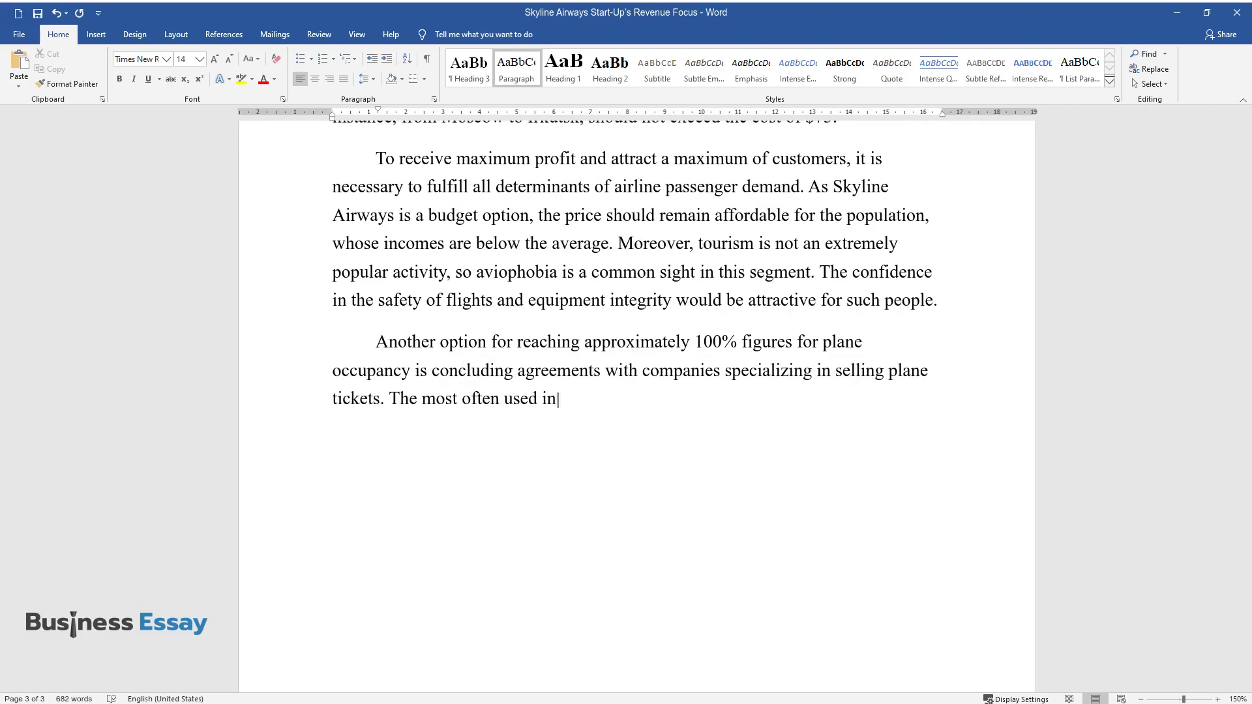
{"action": "type", "text": " Russia is Aviasales, which may be"}
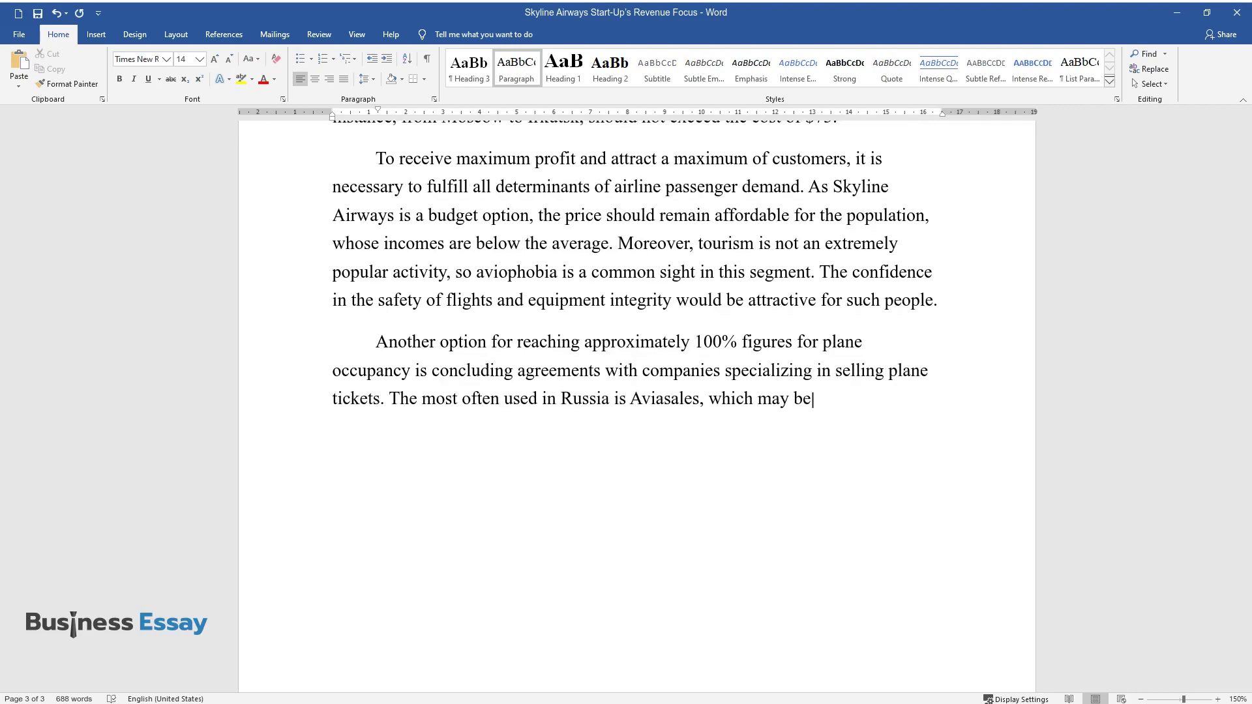
{"action": "type", "text": " an effective option for promotion."}
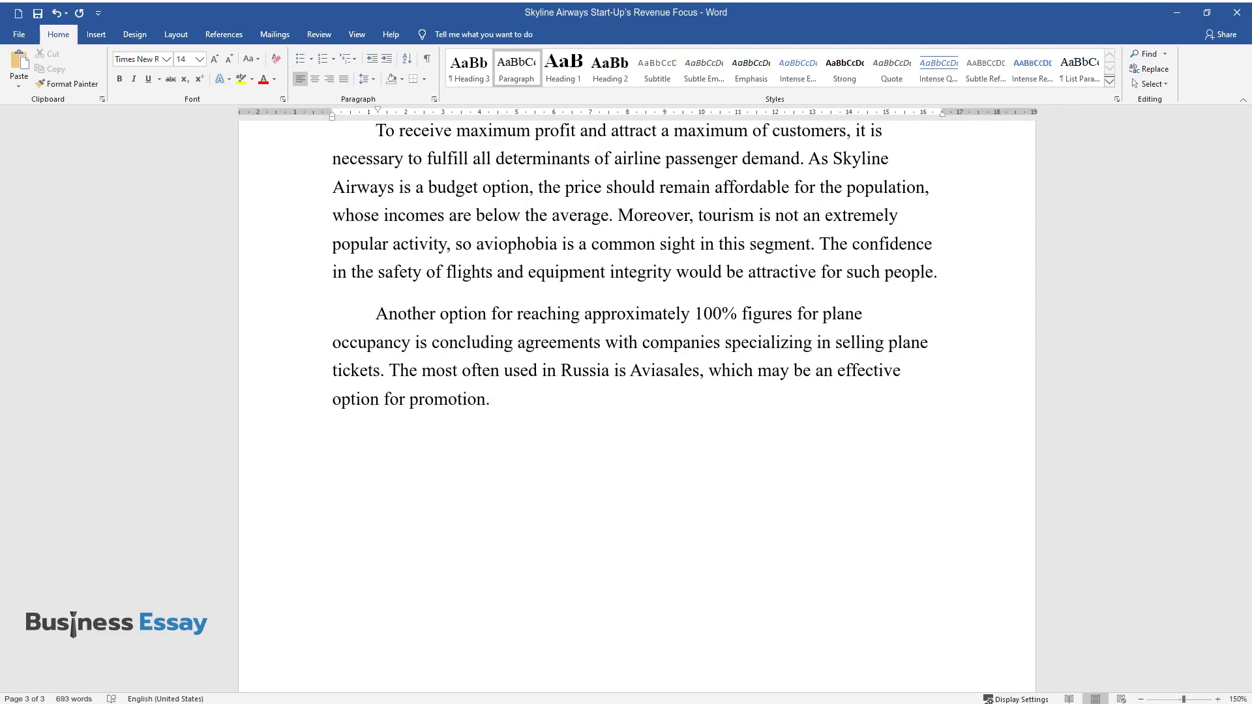
{"action": "type", "text": " Partner agreements with three-sta"}
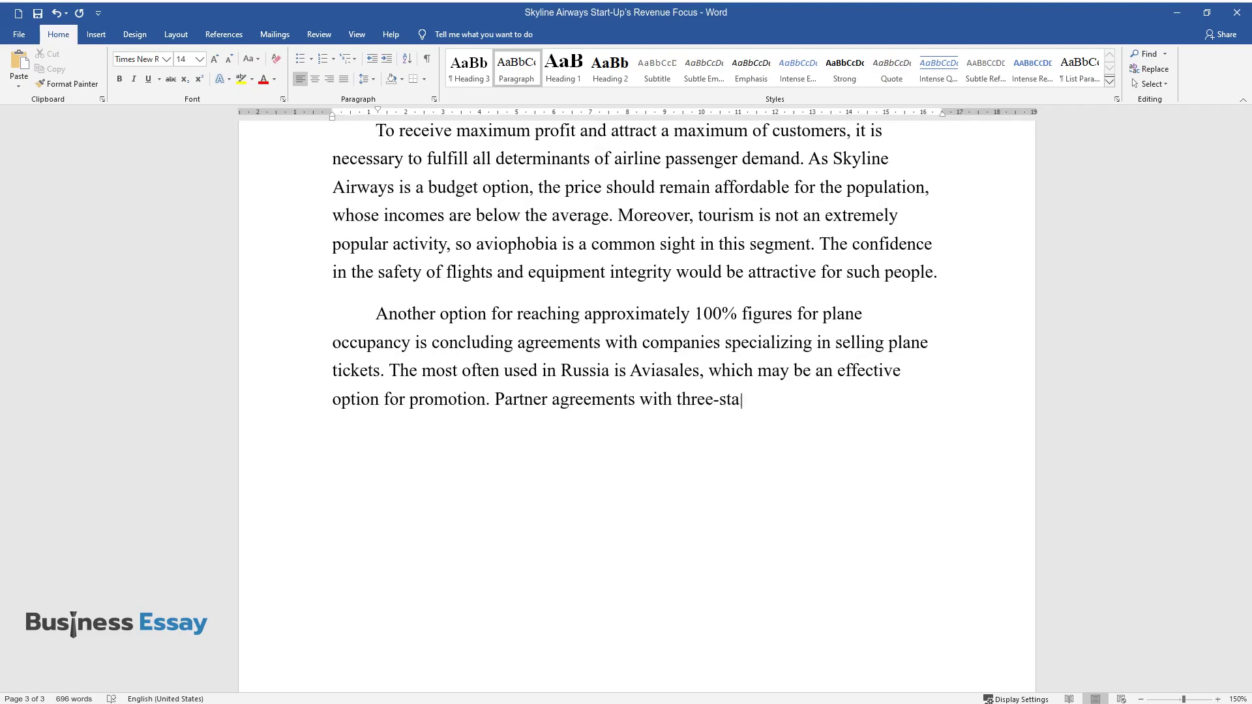
{"action": "type", "text": "r hotel chains or hostels would be "}
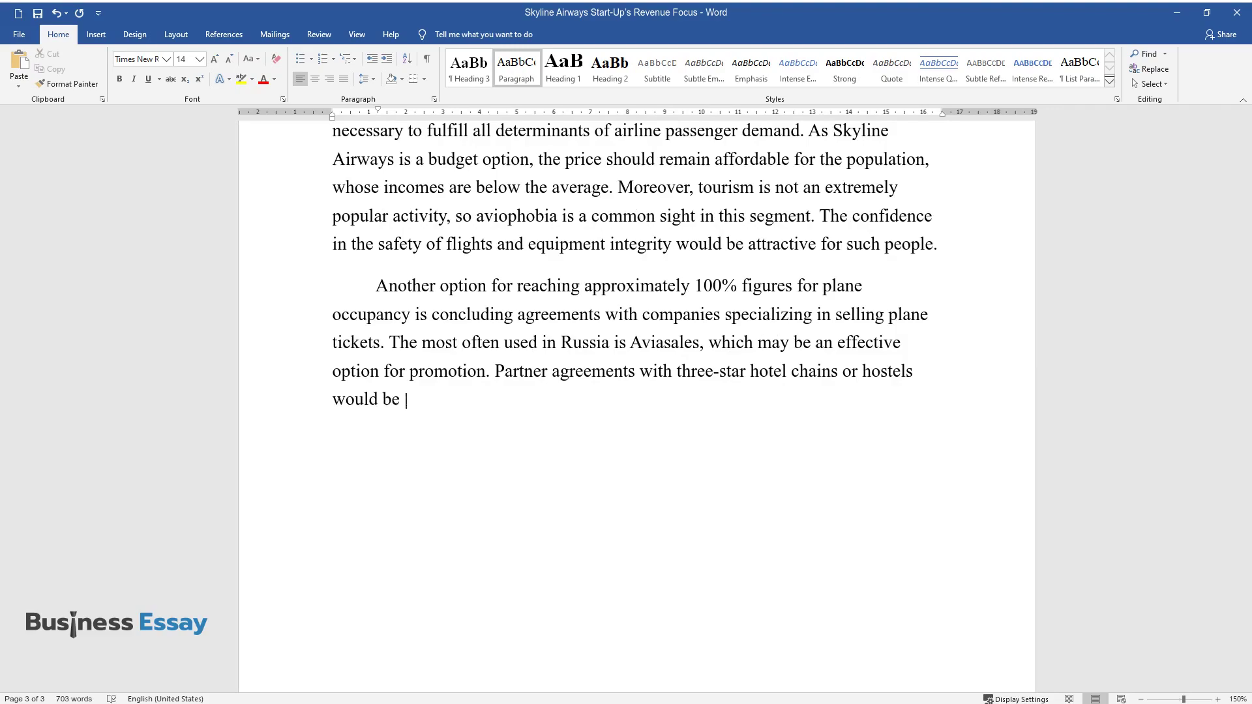
{"action": "type", "text": "useful too, especially combined wi"}
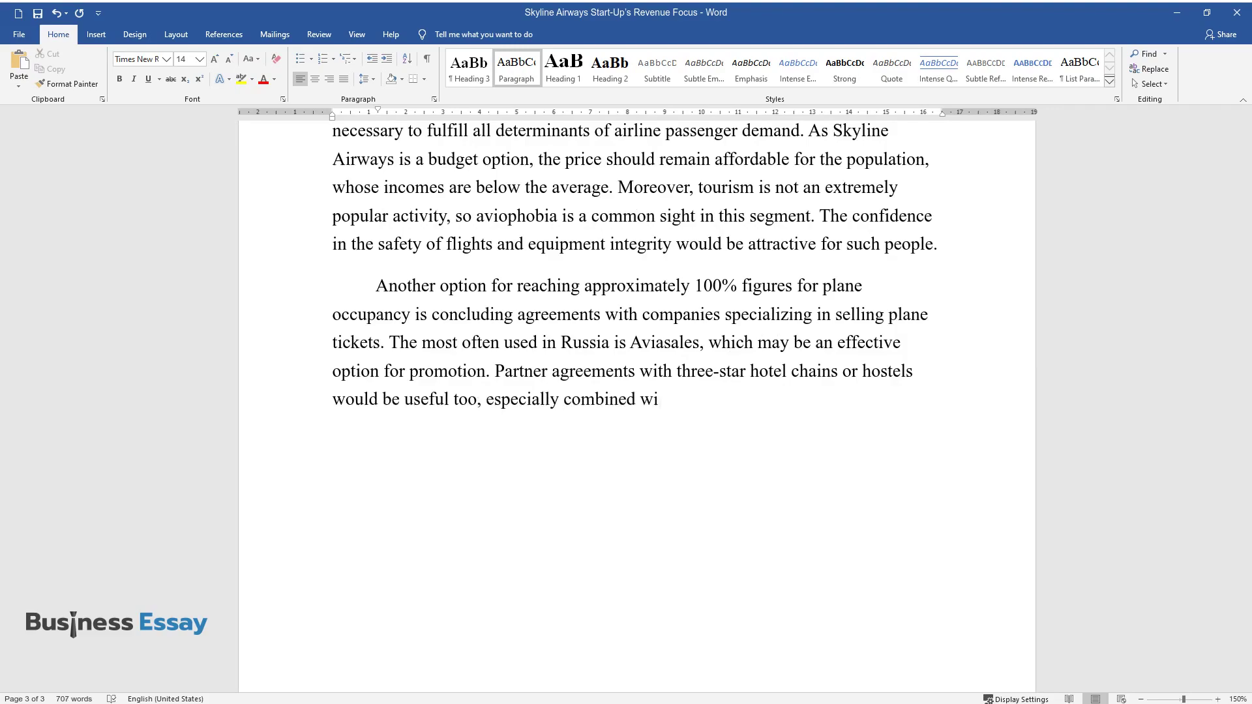
{"action": "type", "text": "th some pleasant offers, such as gi"}
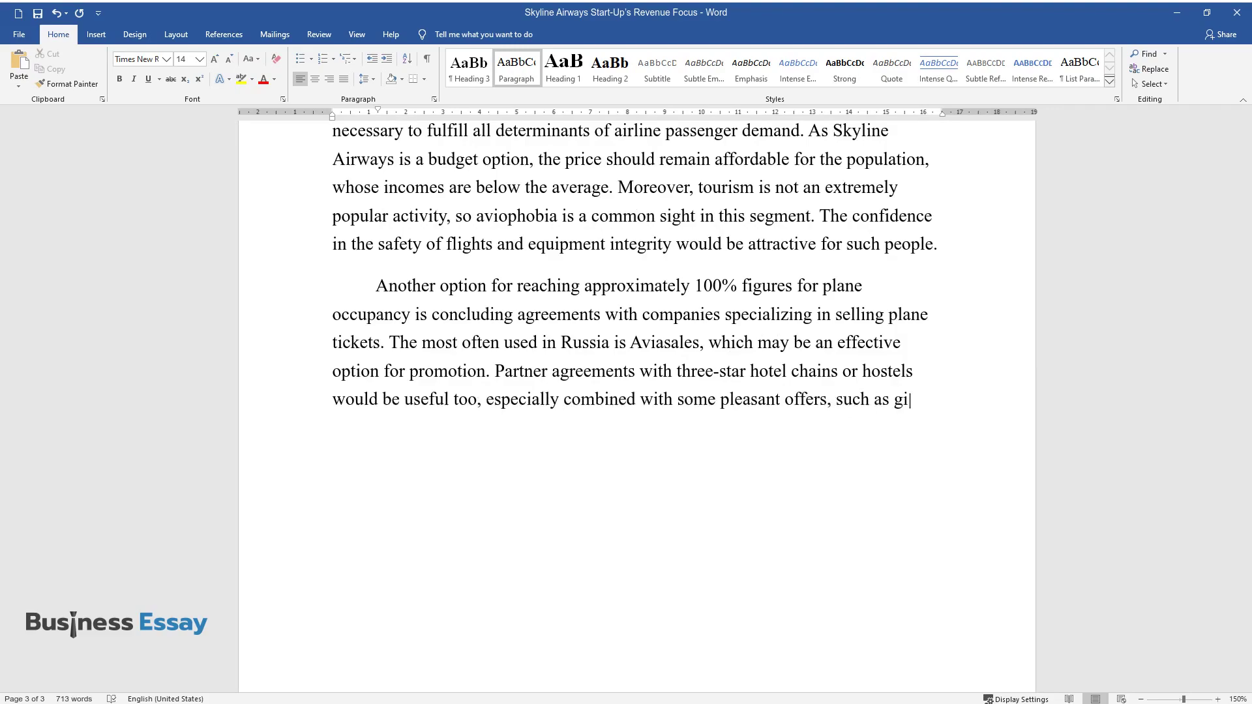
{"action": "type", "text": "ving discounts for accommodation i"}
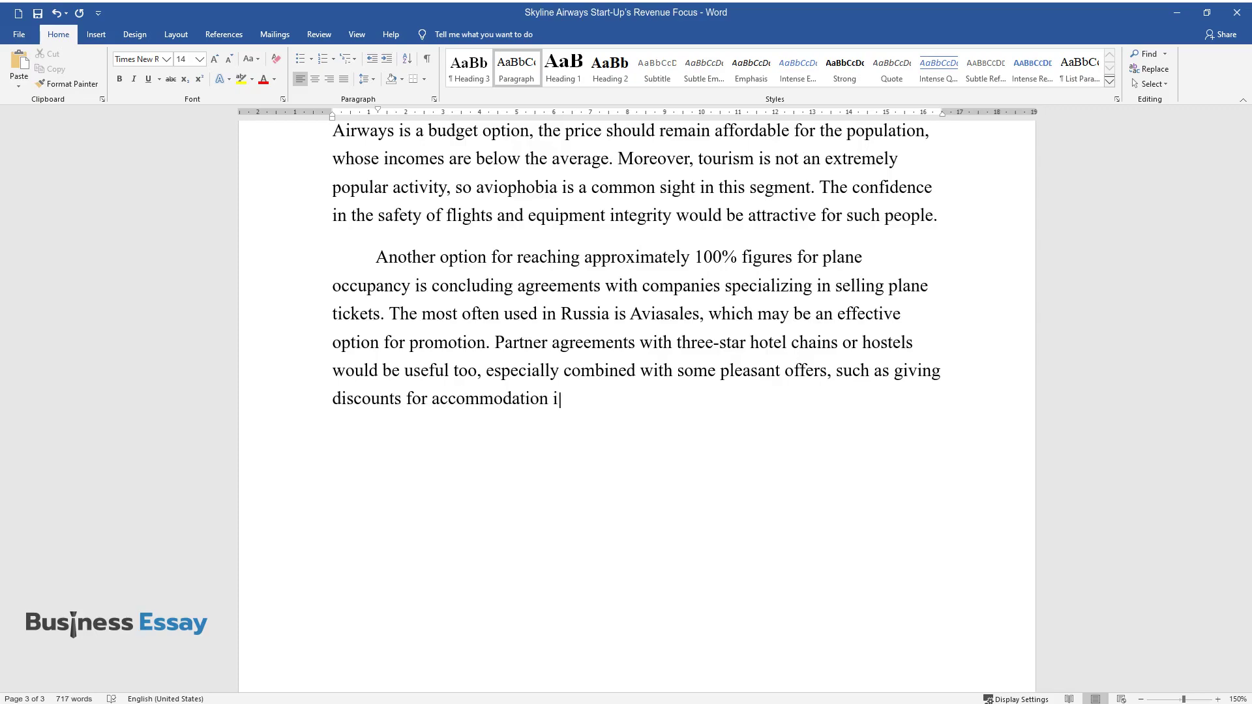
{"action": "type", "text": "n case of using Skyline Airways or"}
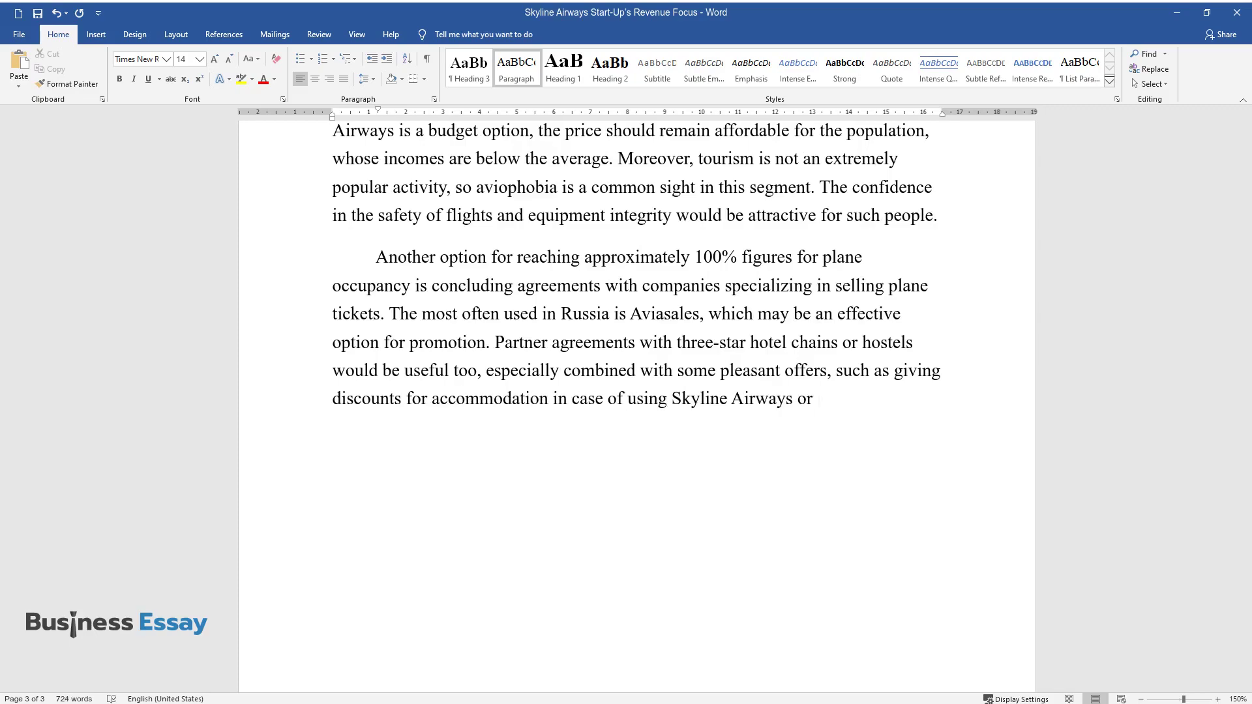
{"action": "type", "text": " otherwise. The major suggestion for attract"}
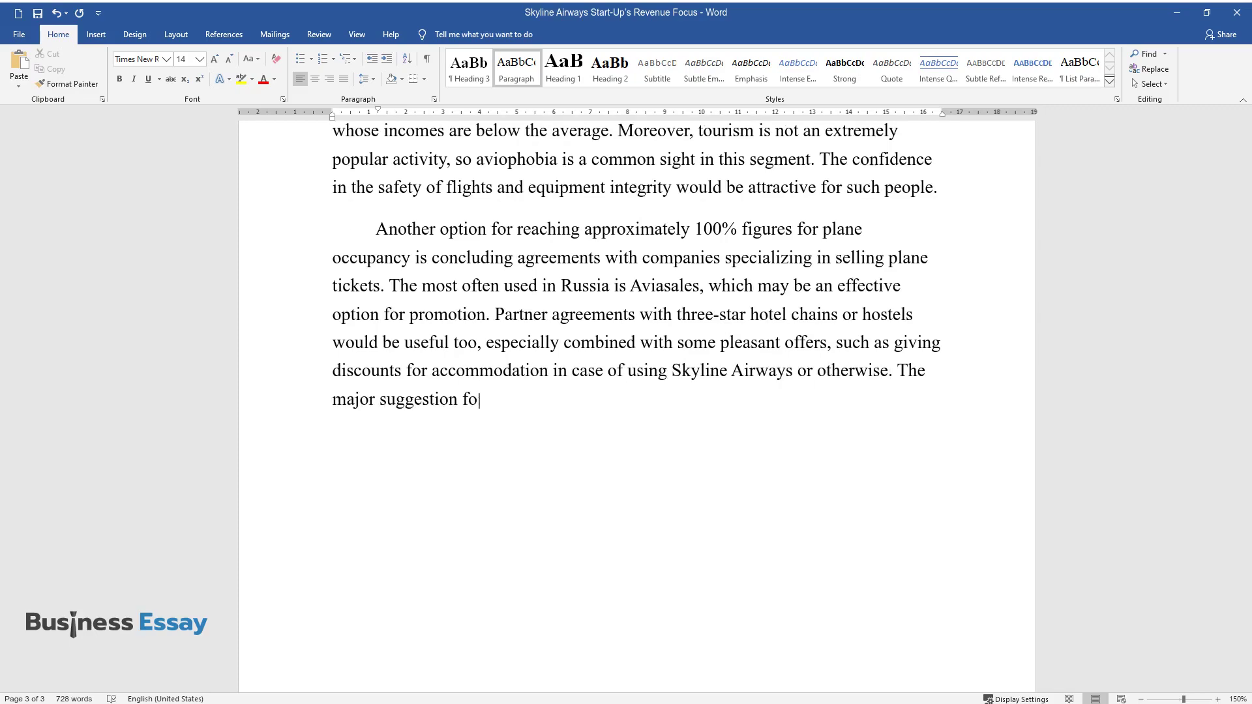
{"action": "type", "text": "ing as broad a core audien"}
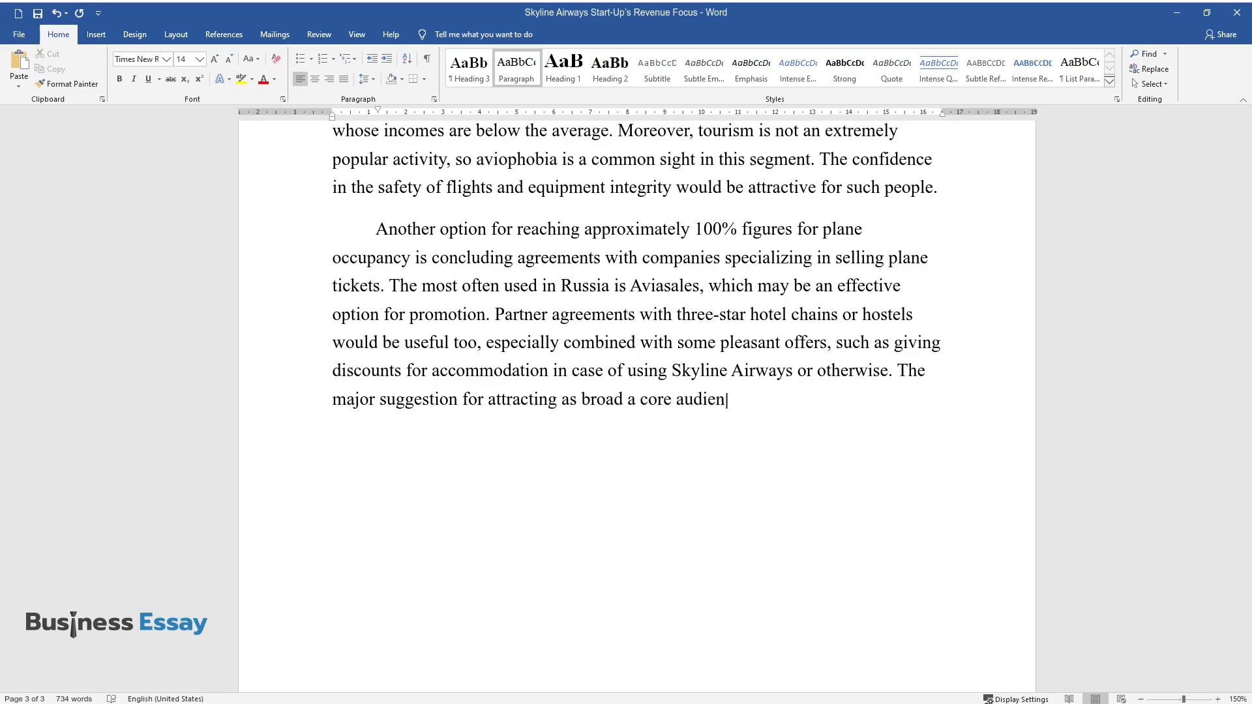
{"action": "type", "text": "ce as possible is launching a loyalty progr"}
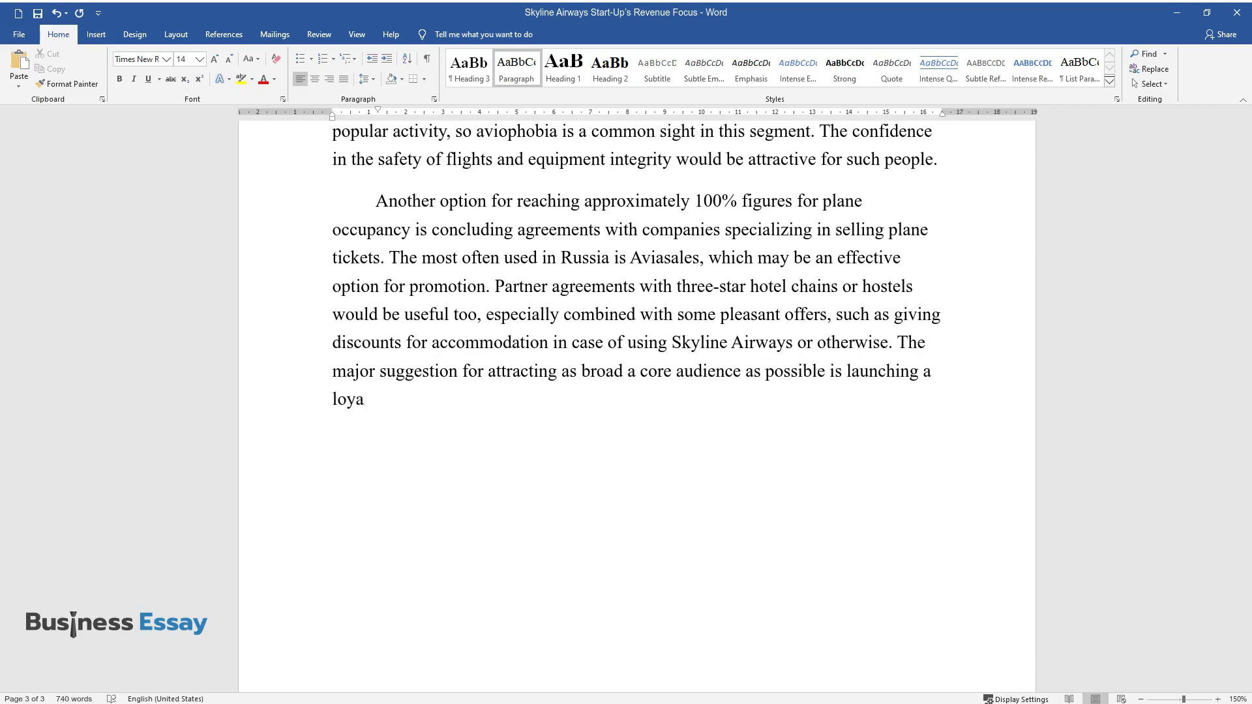
{"action": "type", "text": "am. For example, discounts"}
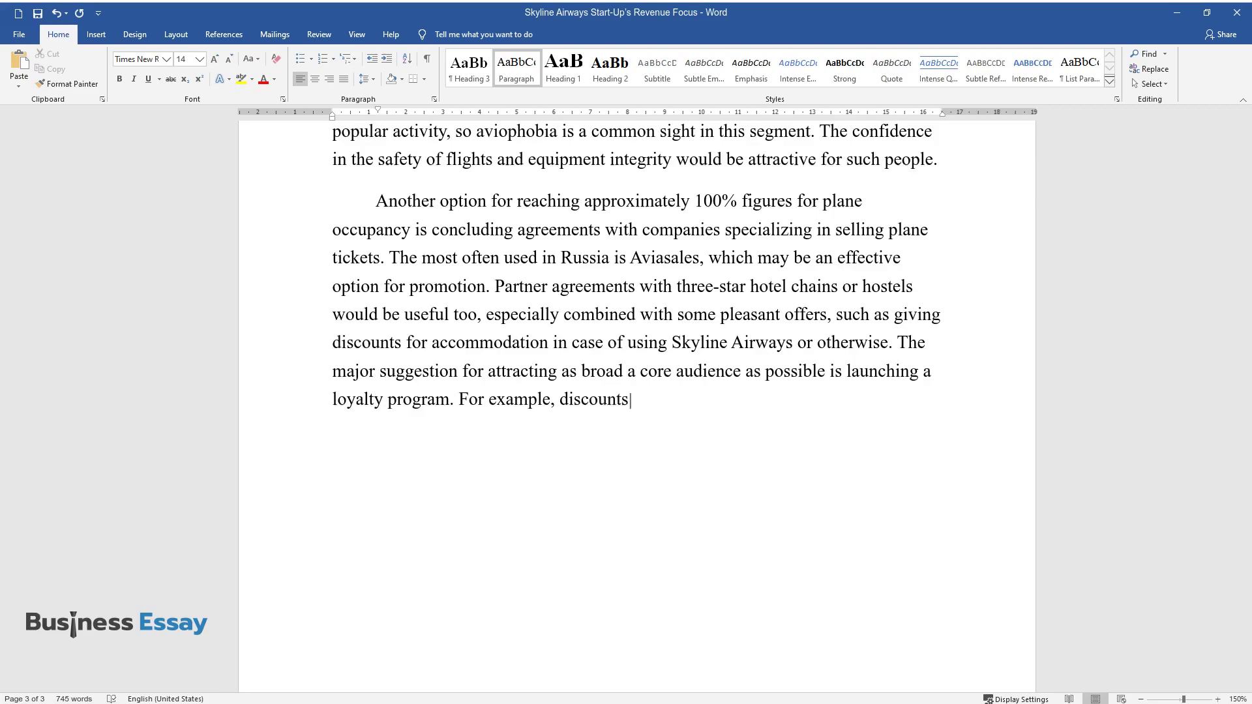
{"action": "type", "text": " for the first flight with Skyline"}
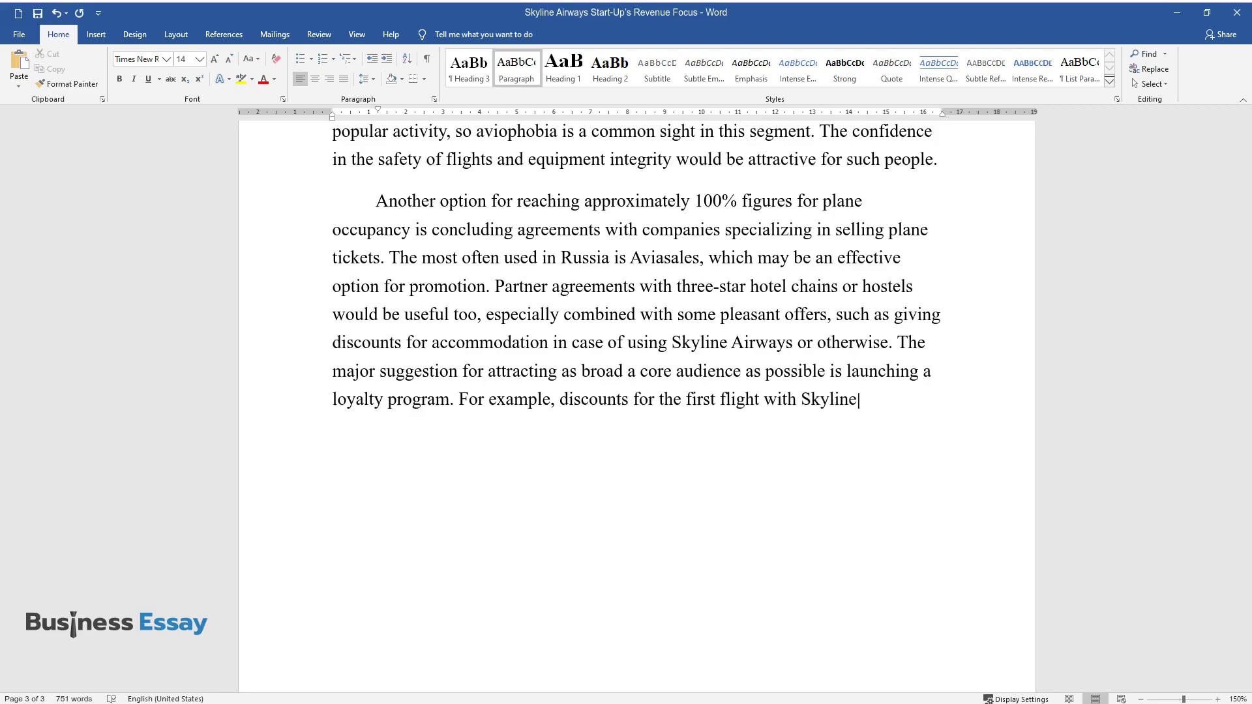
{"action": "type", "text": " Airways would draw a vast audience"}
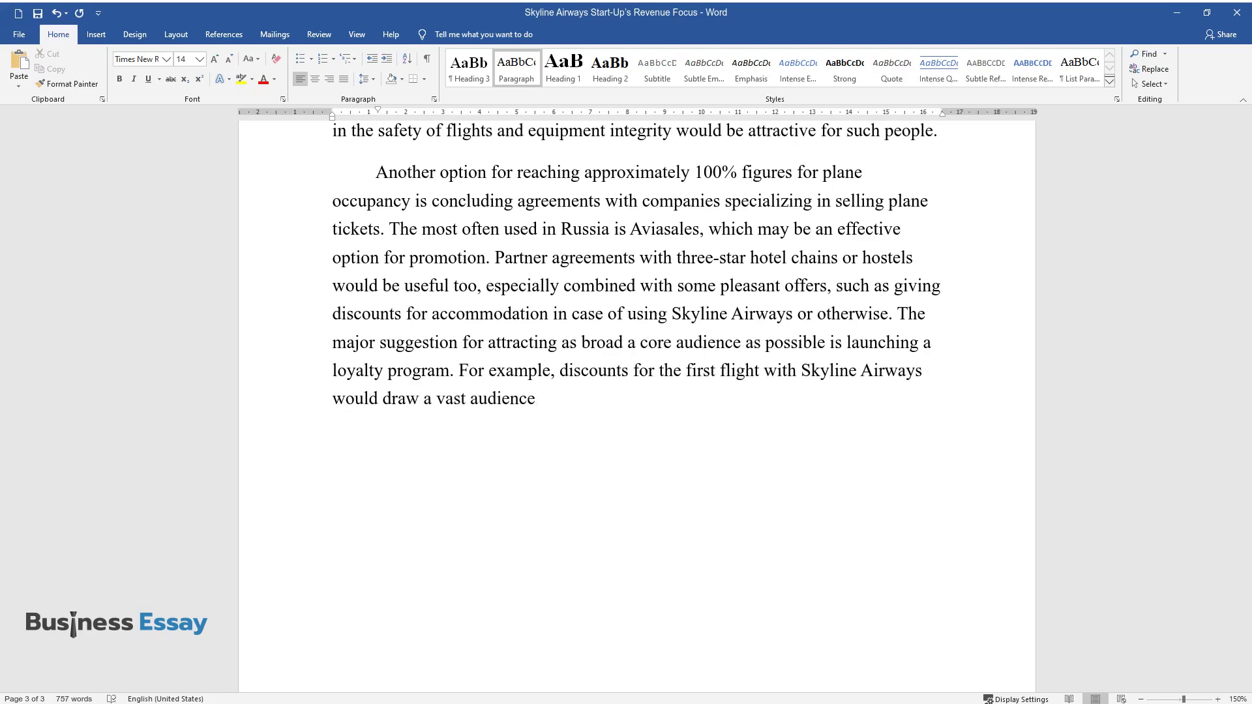
{"action": "type", "text": " of customers, and giving bonus po"}
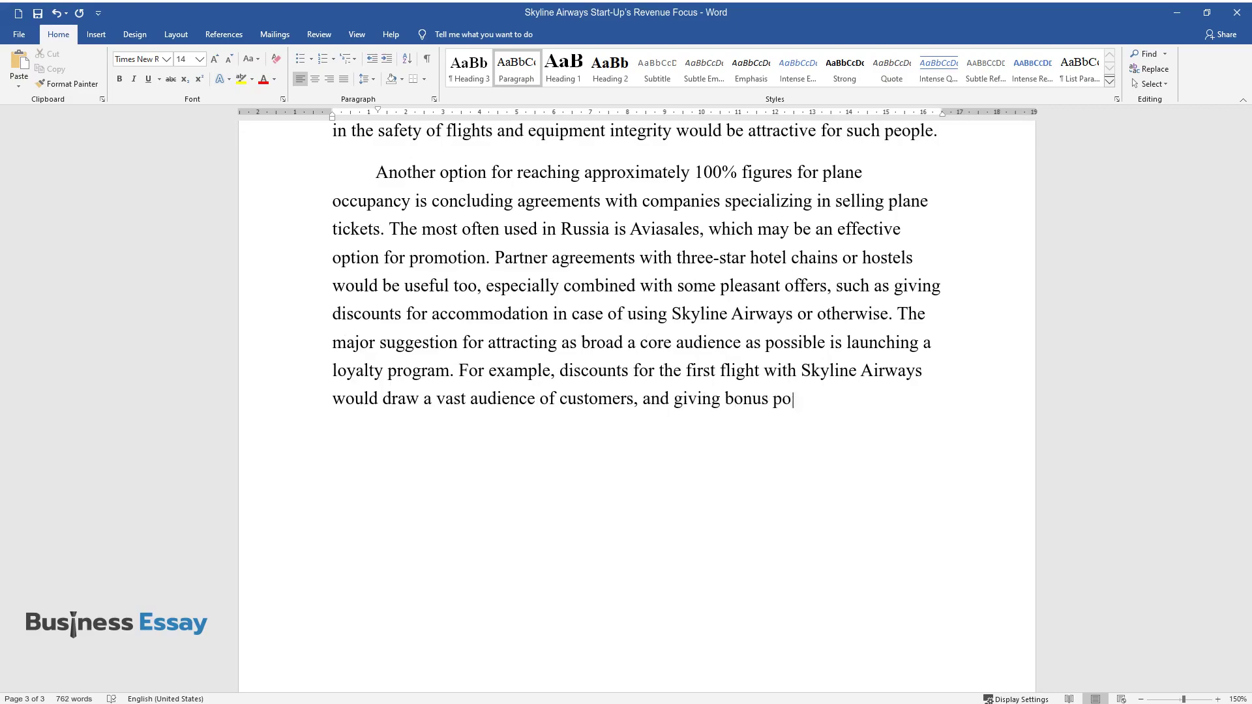
{"action": "type", "text": "ints for each flight would be beneficial for sticking to this airlin"}
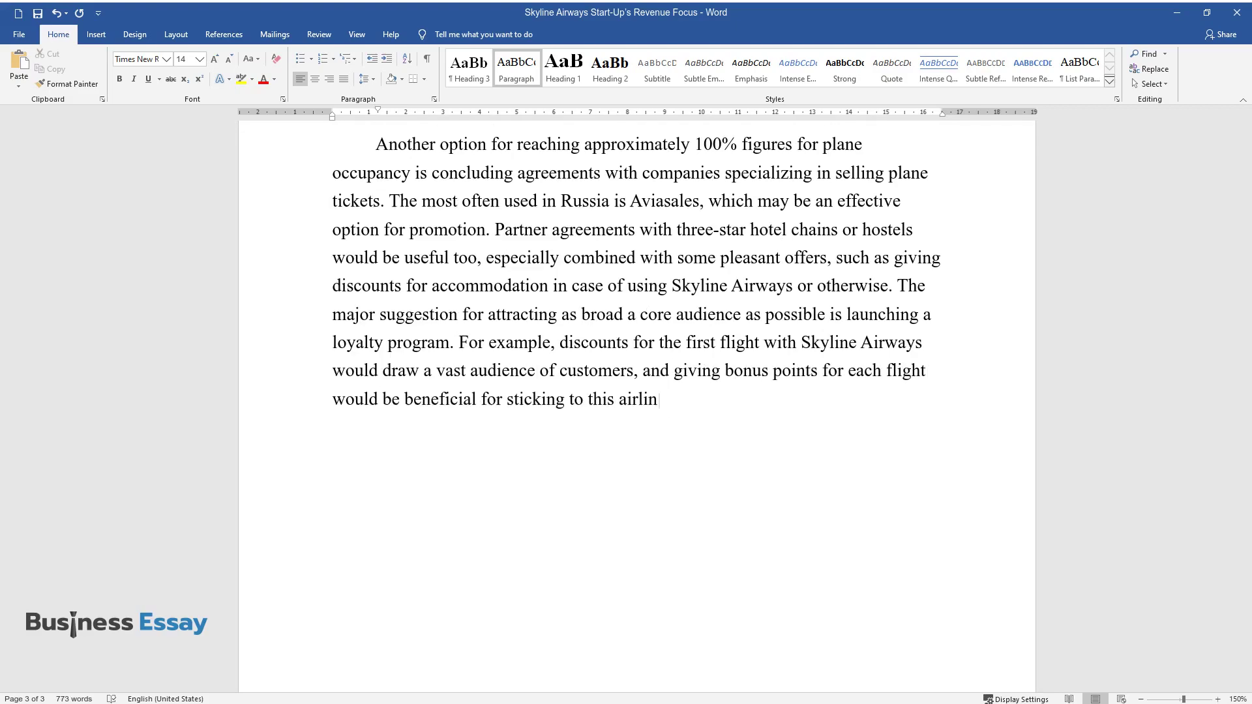
{"action": "type", "text": "e. This way, compared to other Russ"}
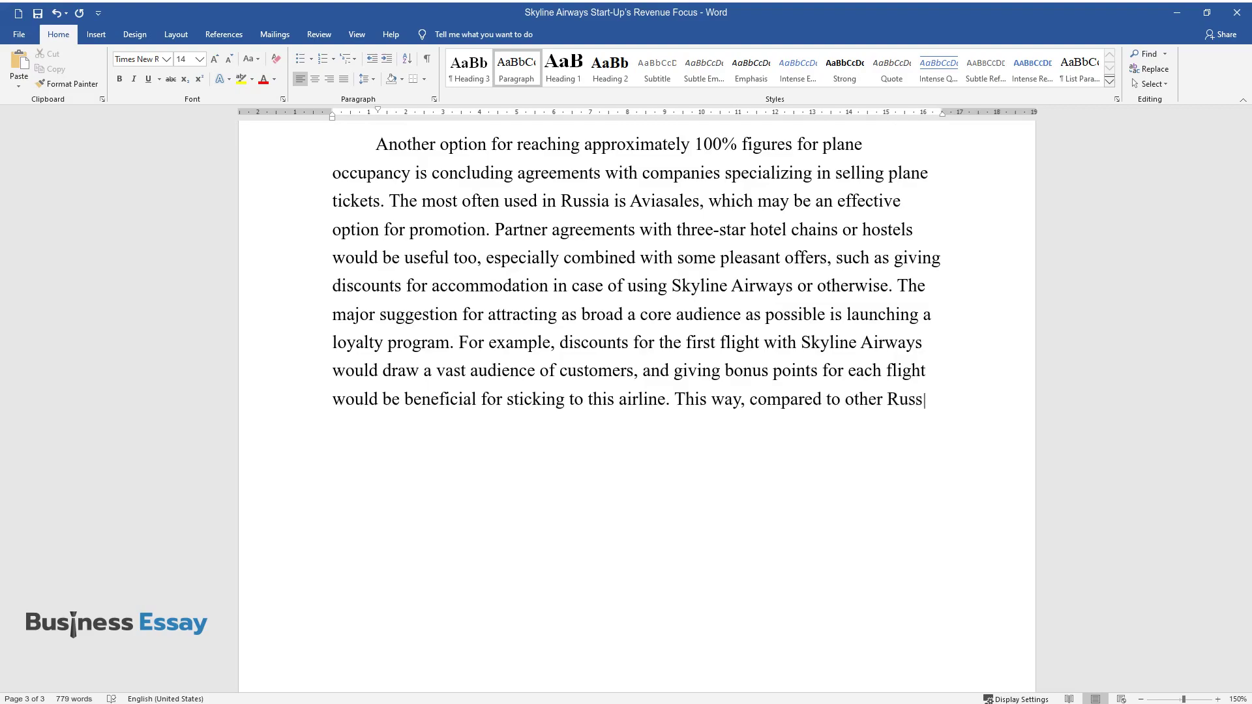
{"action": "type", "text": "ian airlines’ figures, the predicta"}
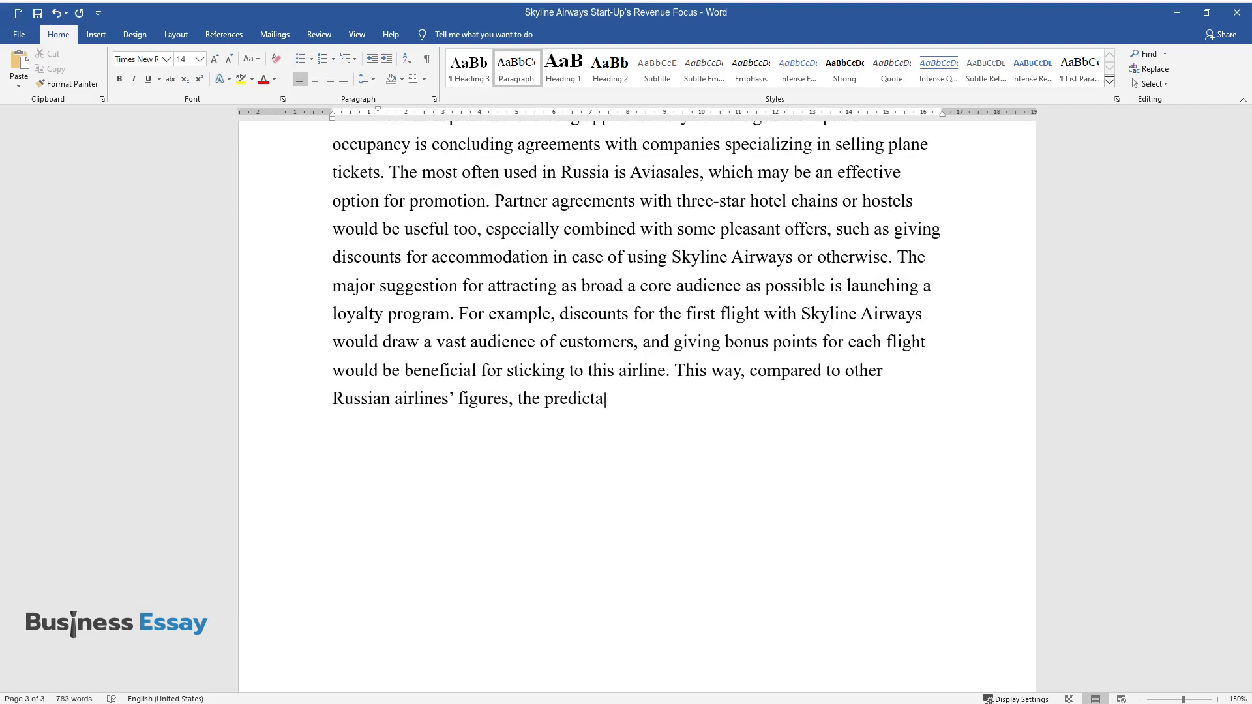
{"action": "type", "text": "ble customer traffic may achieve 3"}
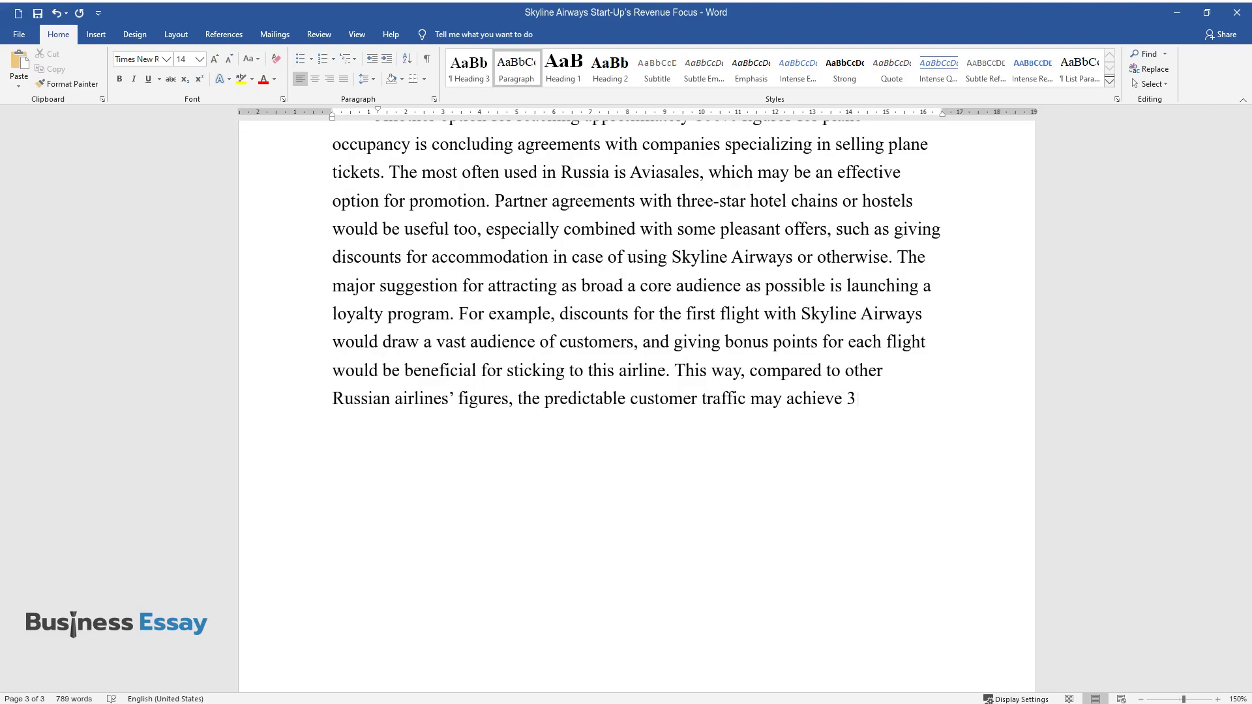
{"action": "type", "text": " million people in the first year o"}
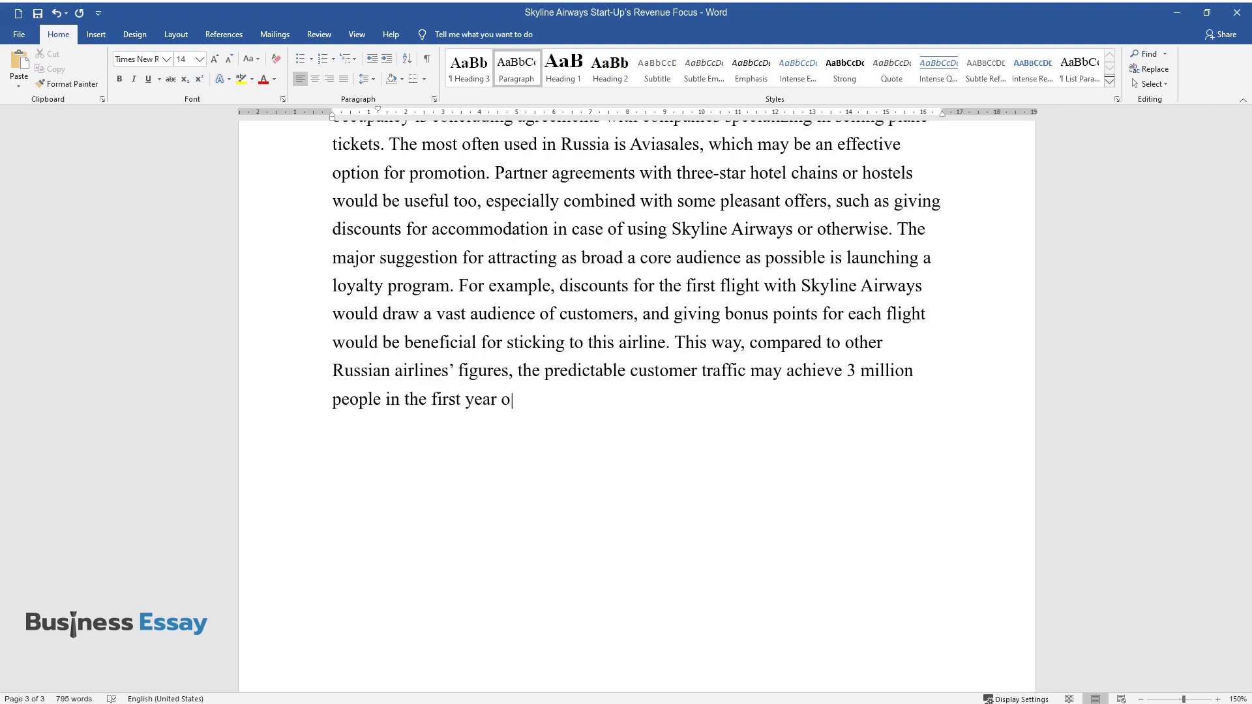
{"action": "type", "text": "f launching. These results appear "}
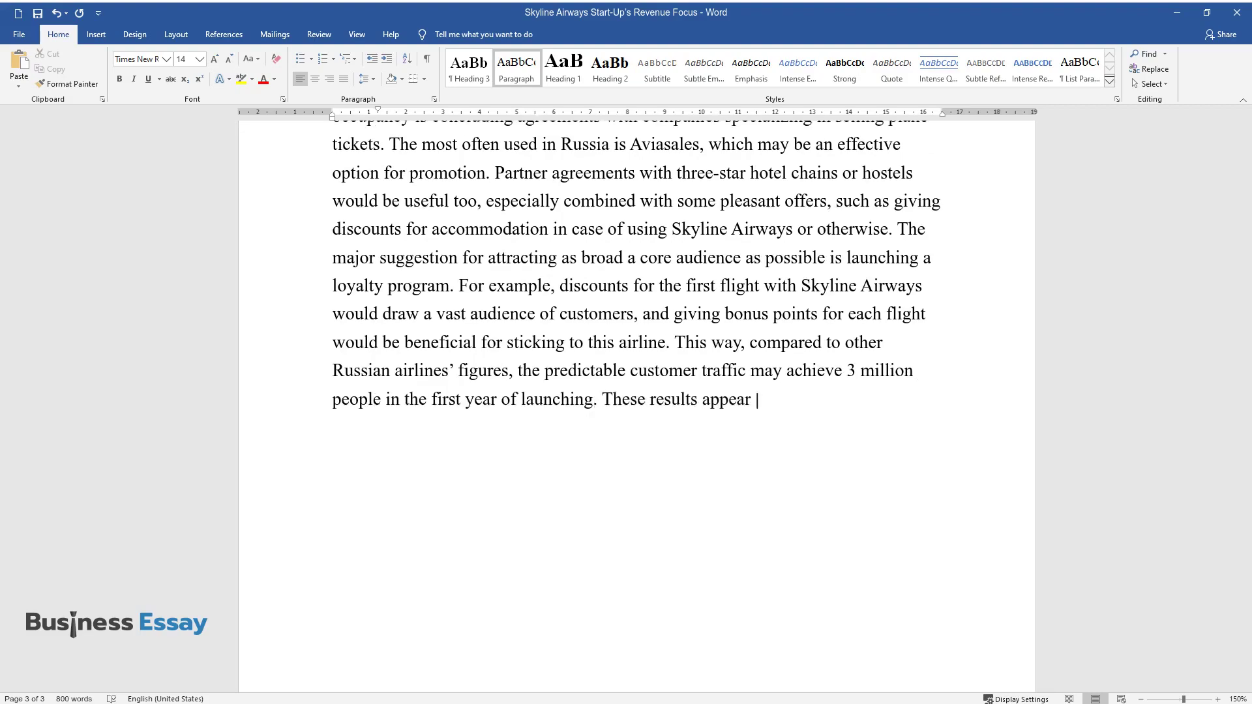
{"action": "type", "text": "to be beneficial and profitable in the Russian market."}
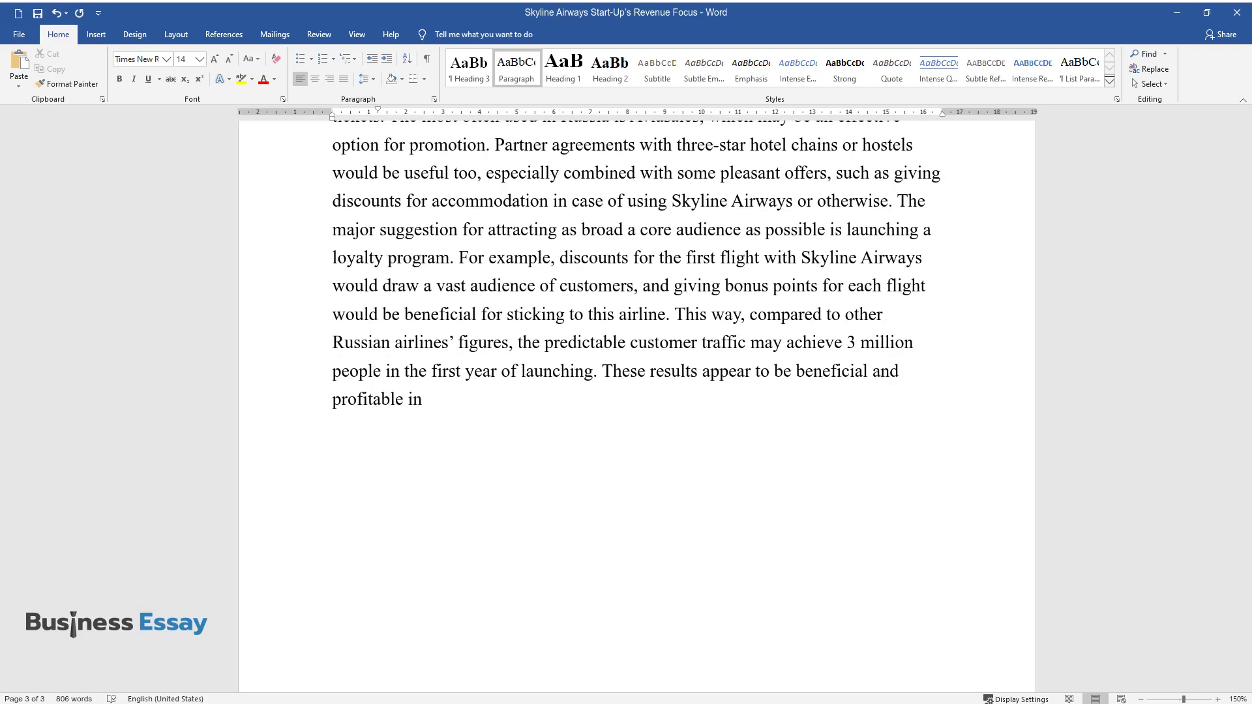
{"action": "key", "text": "Return"}
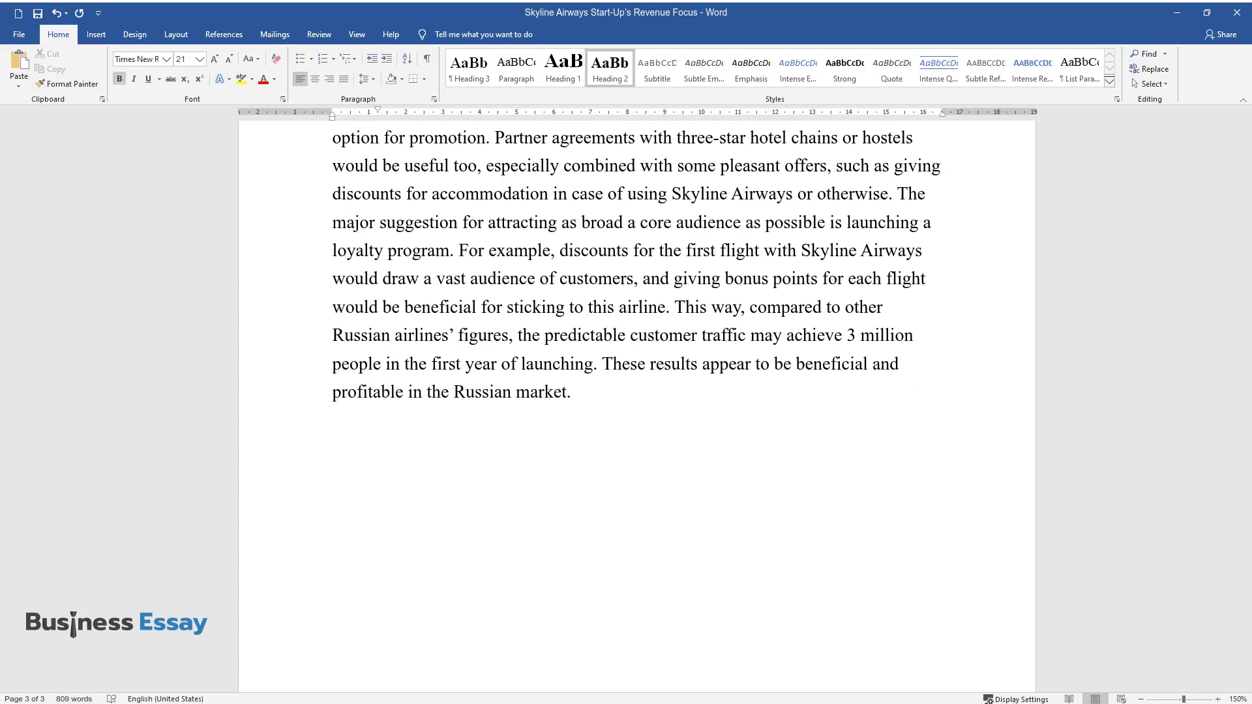
- Add a 'Conclusion' heading and start its paragraph calling Skyline Airways a high-potential startup
{"action": "type", "text": "Conclusion"}
{"action": "key", "text": "Return"}
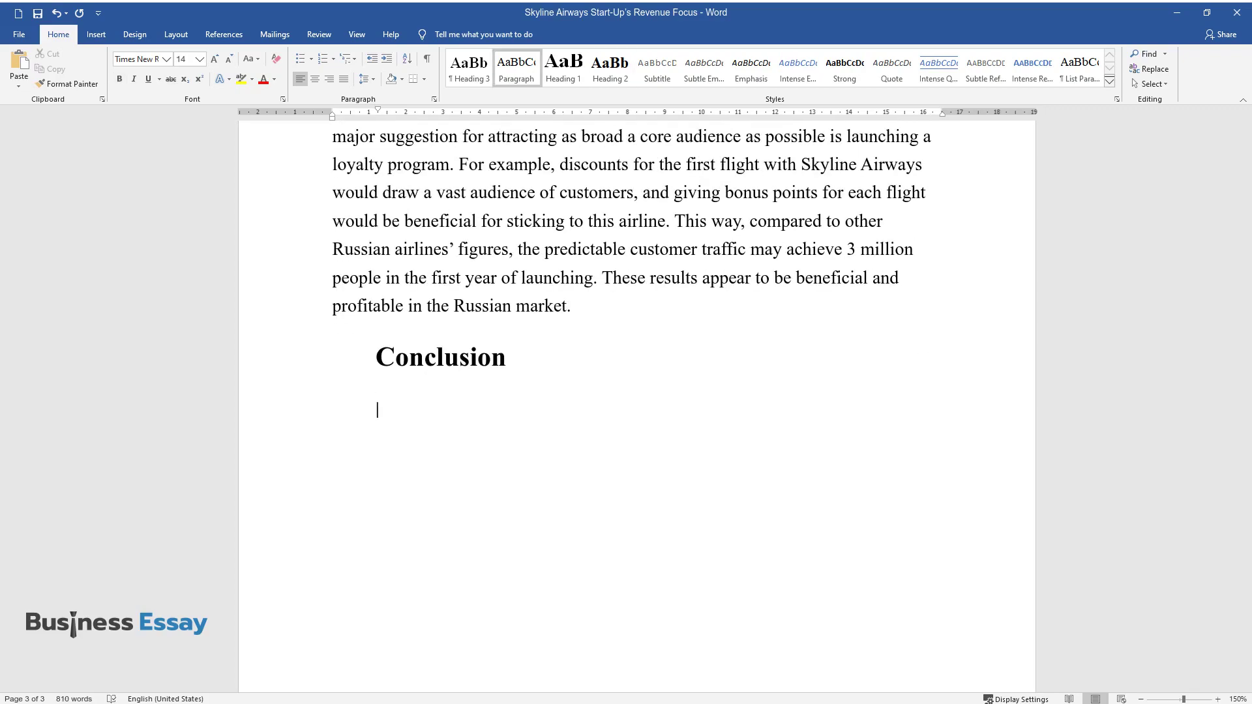
{"action": "type", "text": "Skyline Airways is a st"}
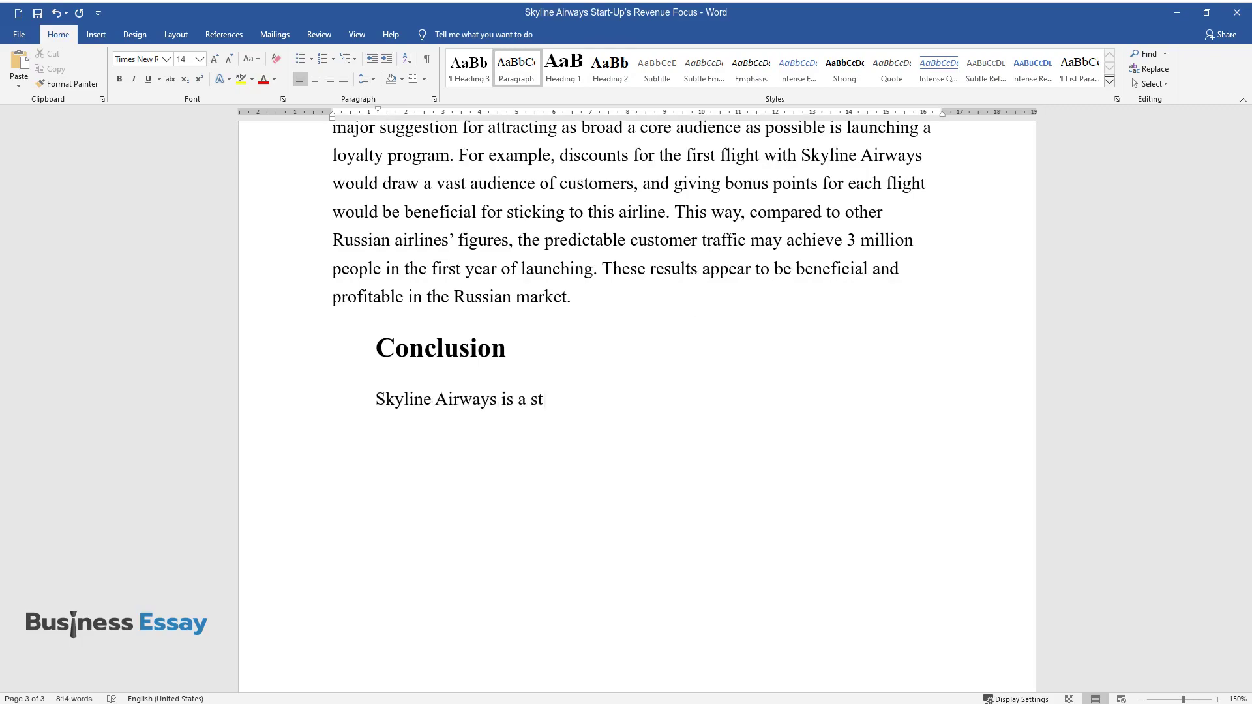
{"action": "type", "text": "artup in the airline business, whi"}
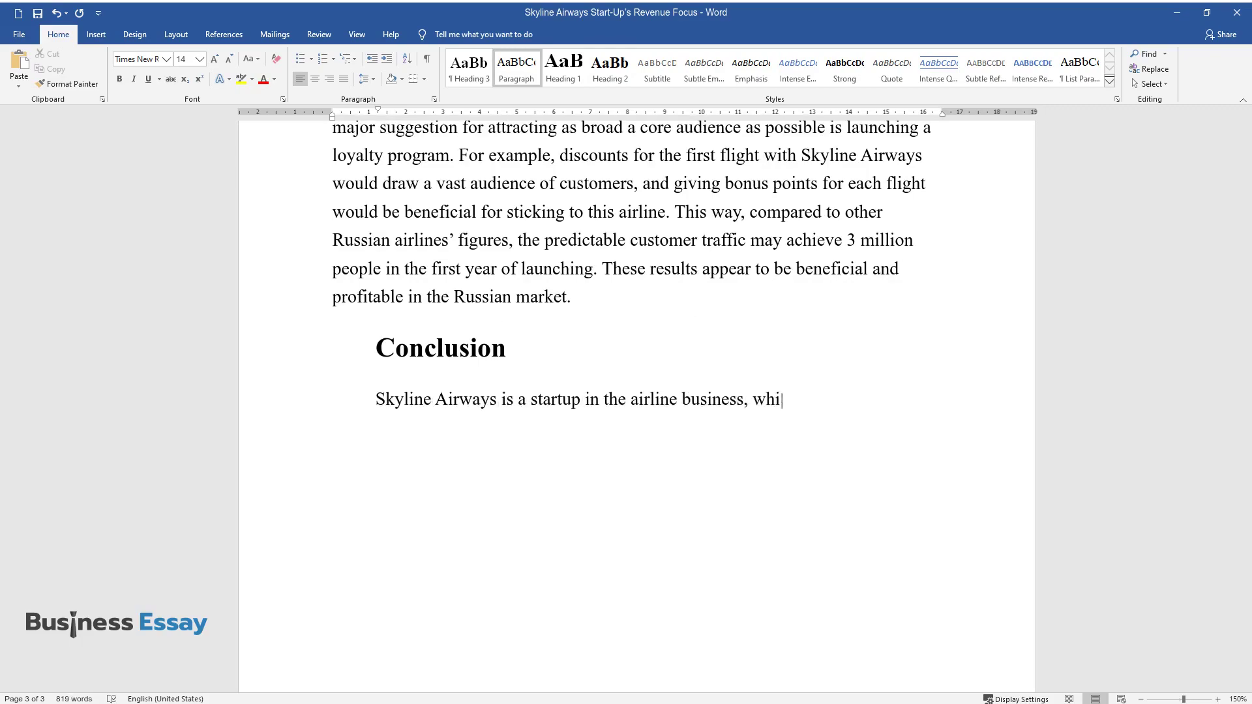
{"action": "type", "text": "ch has the potential to become comp"}
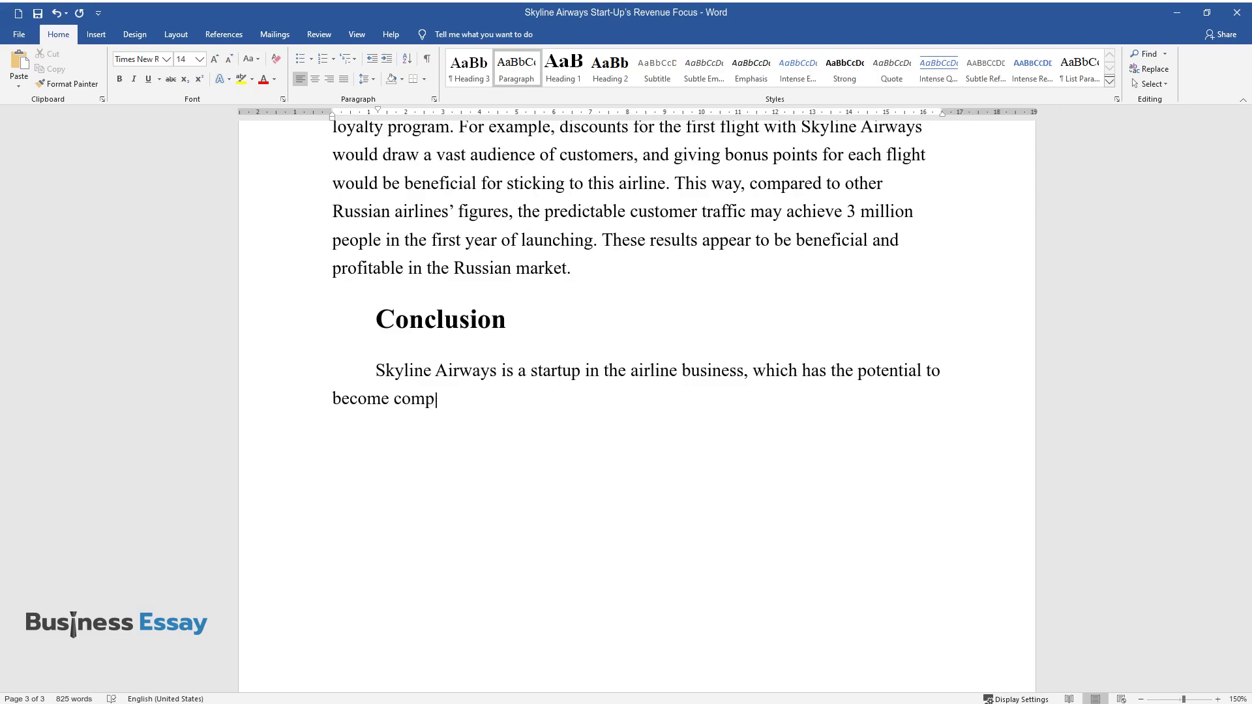
{"action": "type", "text": "etitive and profitable in Russia a"}
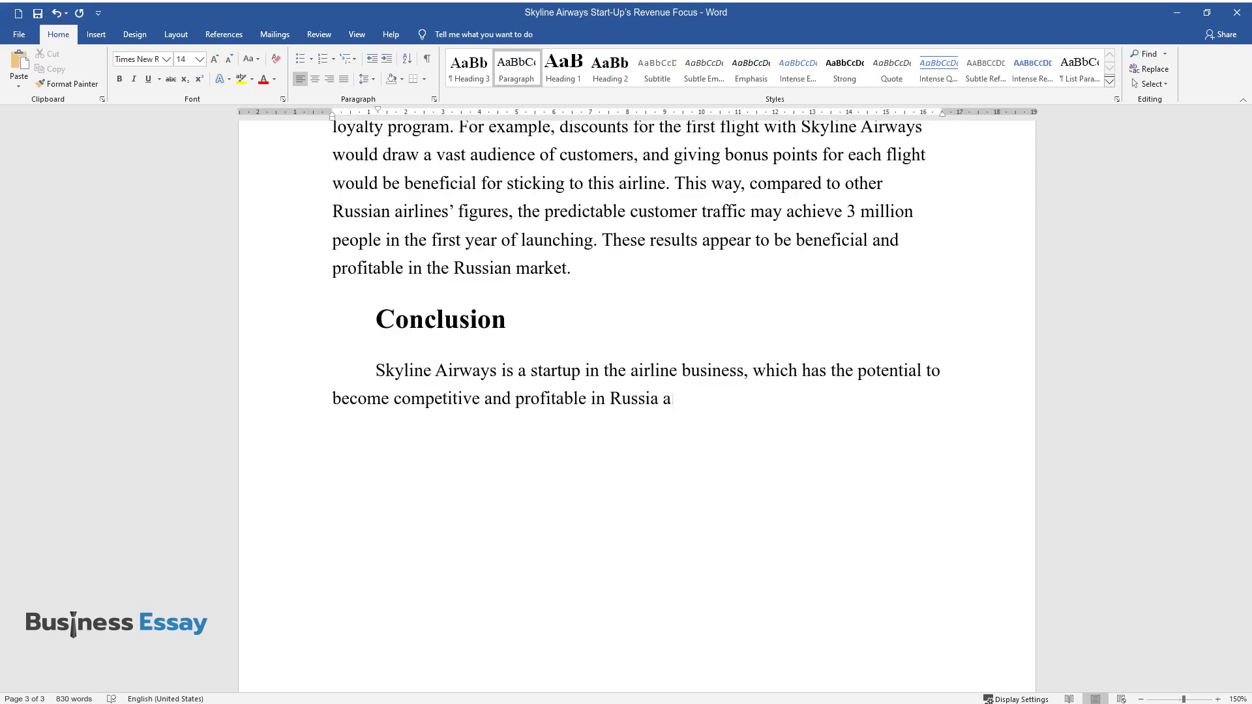
{"action": "type", "text": "nd, later, the international market"}
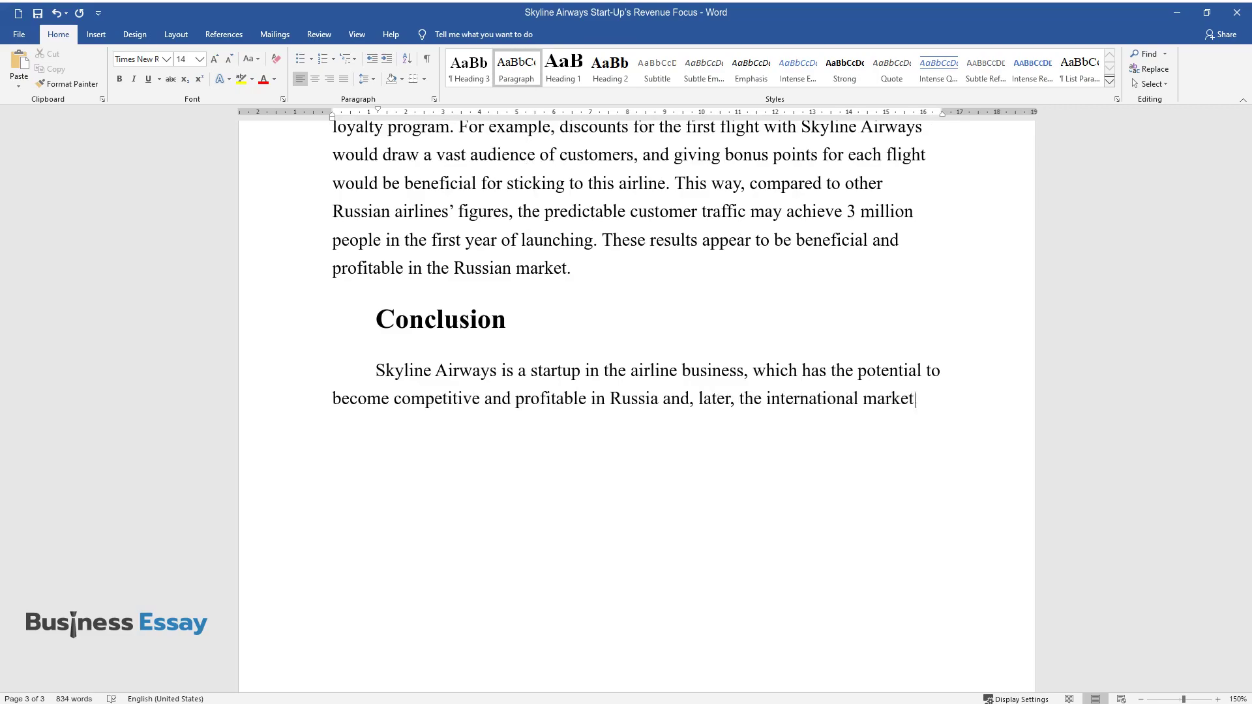
{"action": "type", "text": ". The chances of success are high,"}
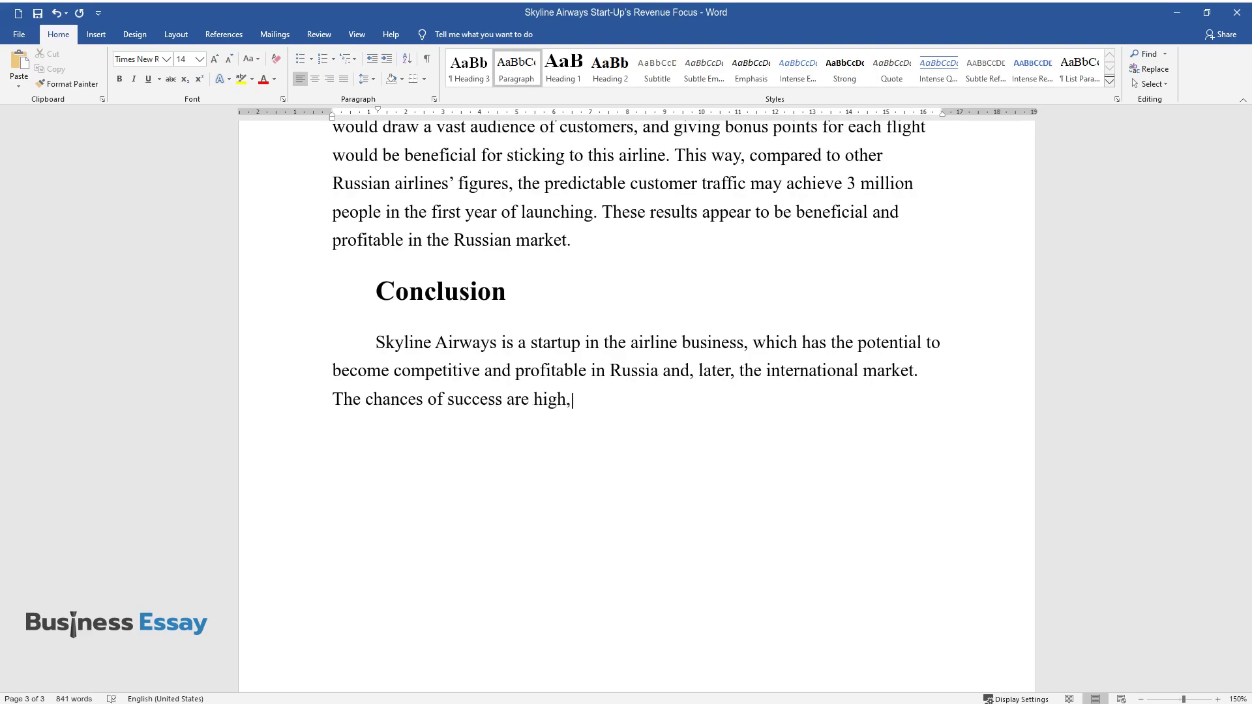
{"action": "type", "text": " as the company intends to occupy t"}
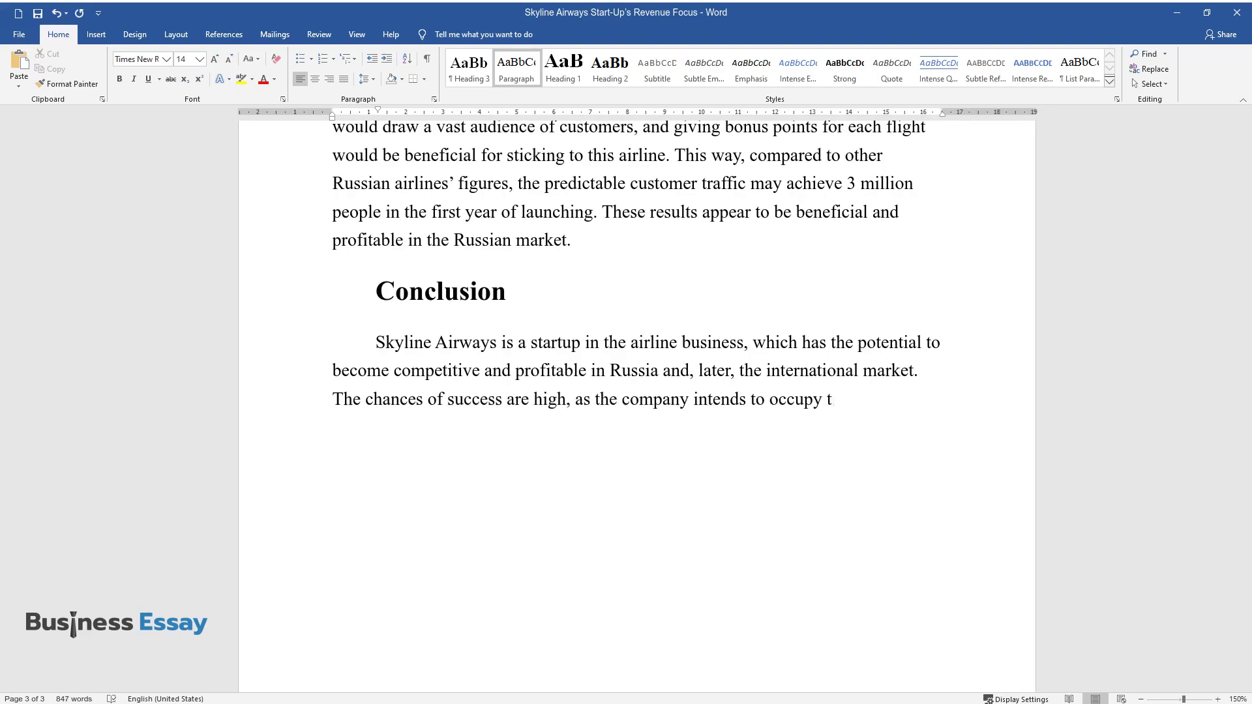
{"action": "type", "text": "he niche, which is insufficiently "}
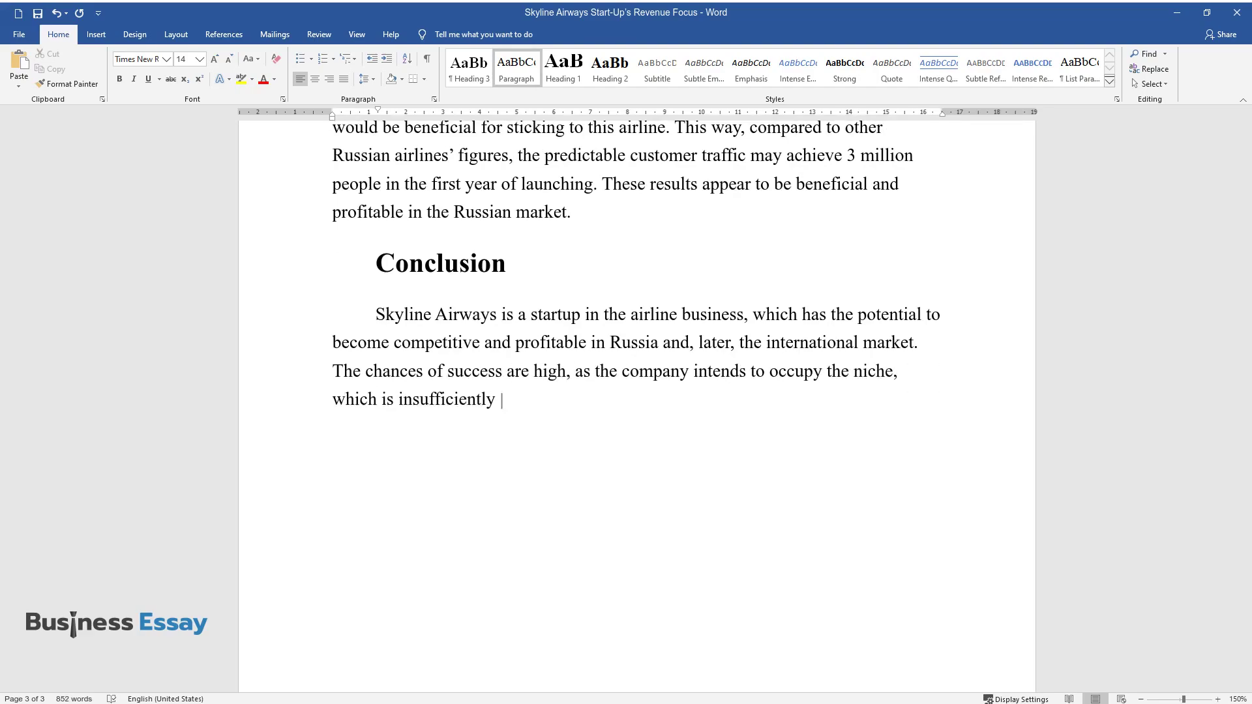
{"action": "type", "text": "developed nowadays. Moreover, the "}
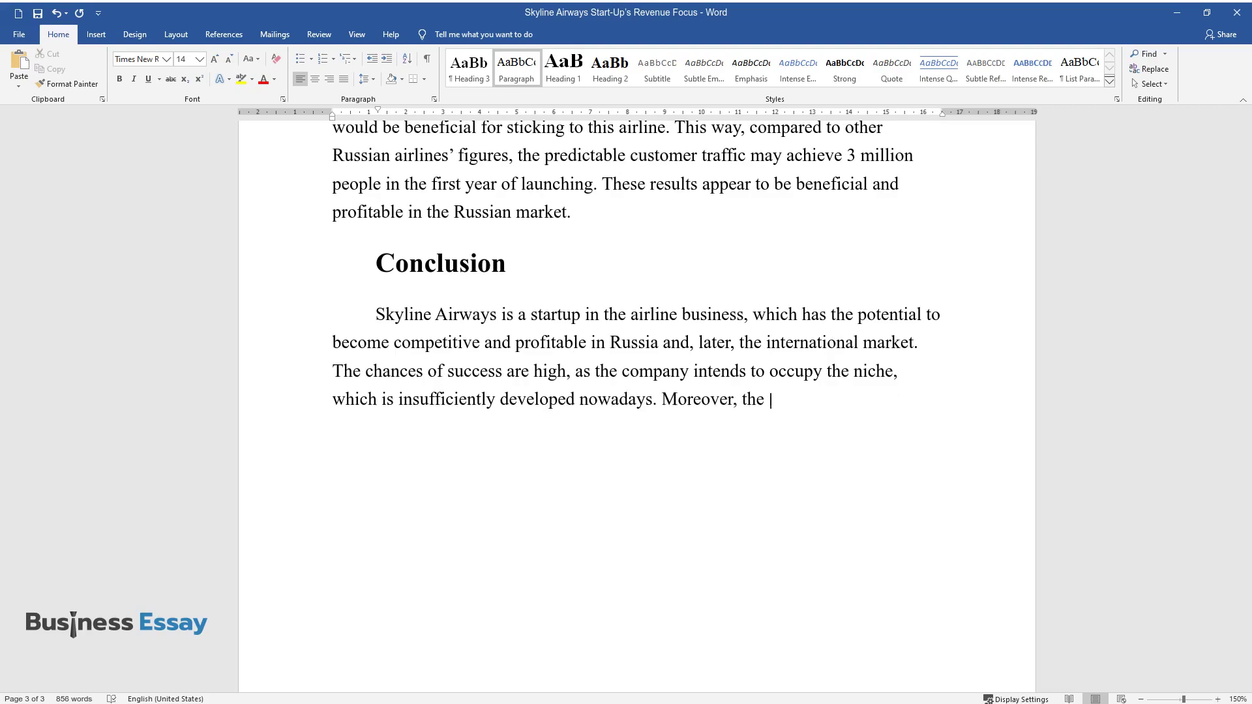
{"action": "type", "text": "launch would be beneficial for both"}
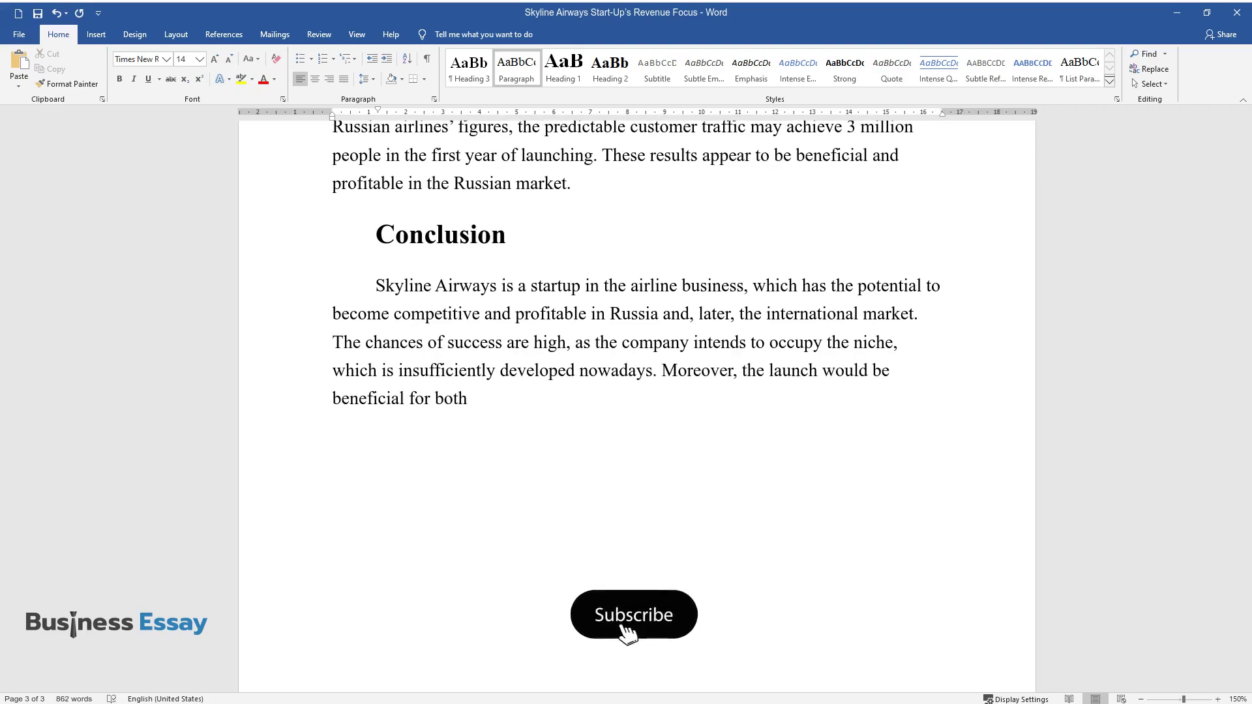
{"action": "type", "text": " domestic tourism development and "}
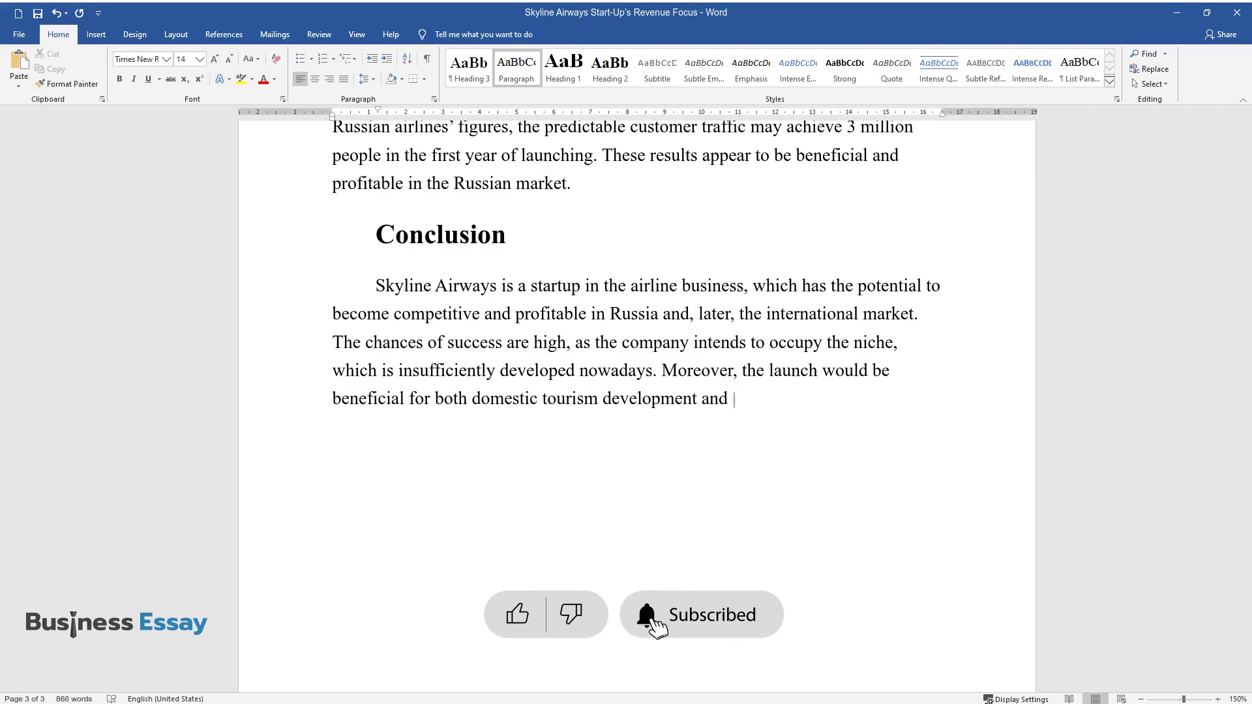
{"action": "type", "text": "solving the population's problems w"}
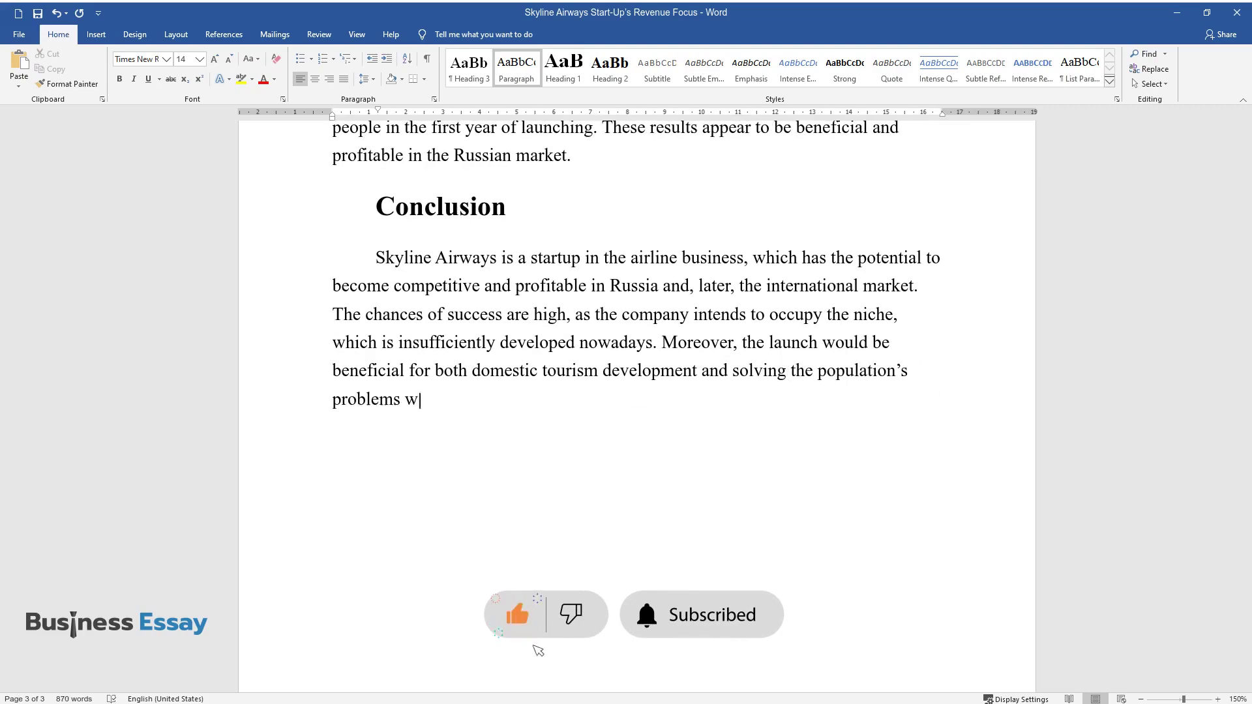
{"action": "type", "text": "ith transportation within the count"}
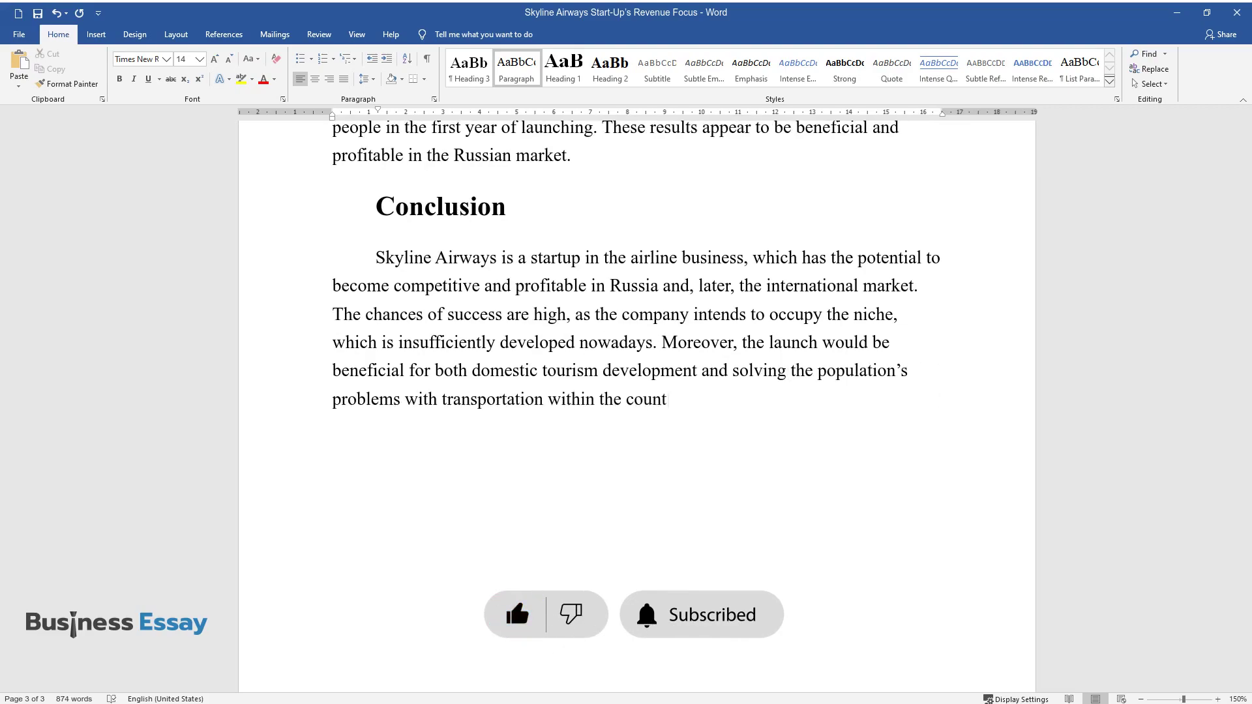